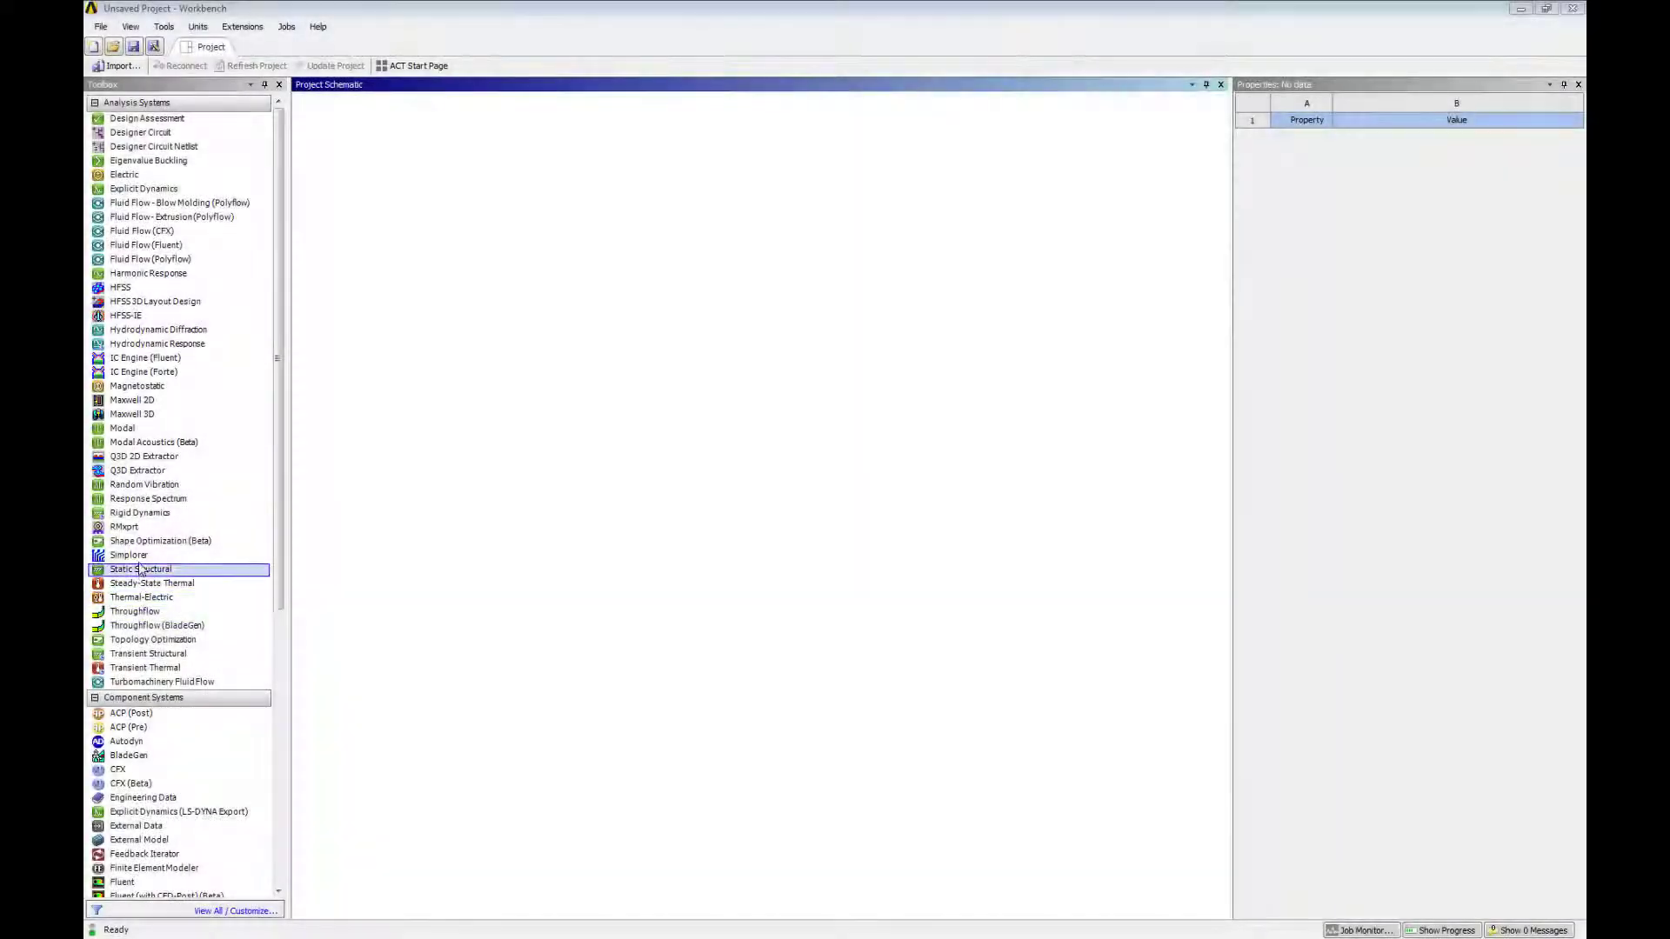
- Link a Static Structural system to a Topology Optimization system and open its geometry in SpaceClaim
{"action": "left_click_drag", "start_coordinate": [140, 569], "coordinate": [341, 258]}
{"action": "left_click_drag", "start_coordinate": [153, 639], "coordinate": [399, 232]}
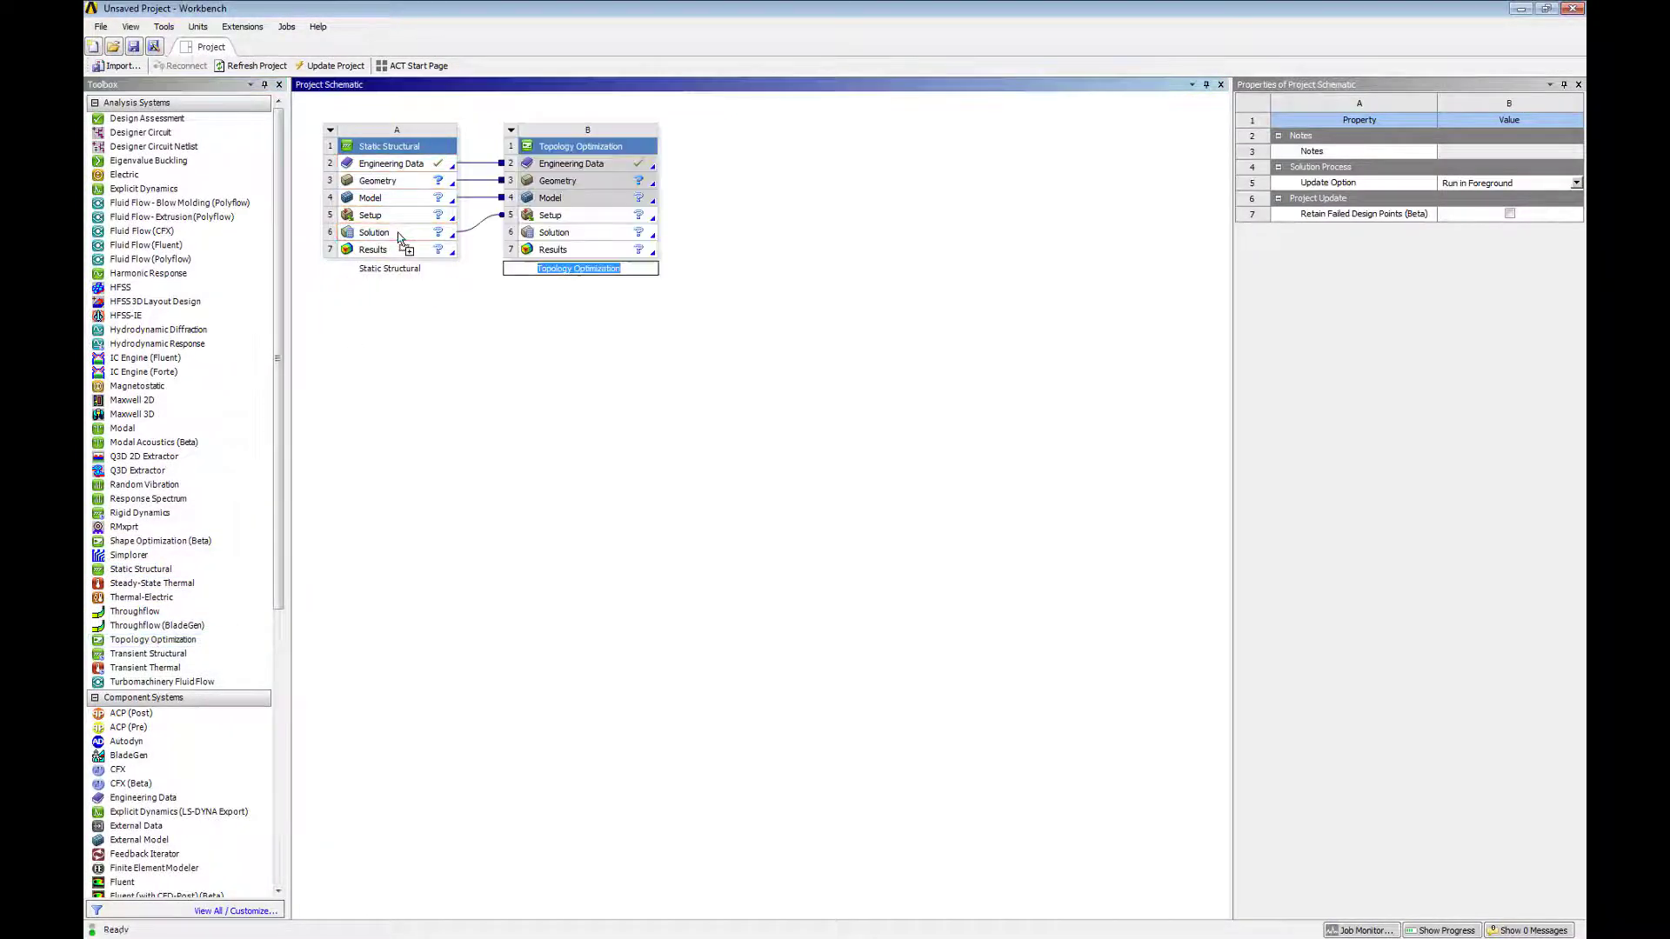
{"action": "double_click", "coordinate": [379, 180]}
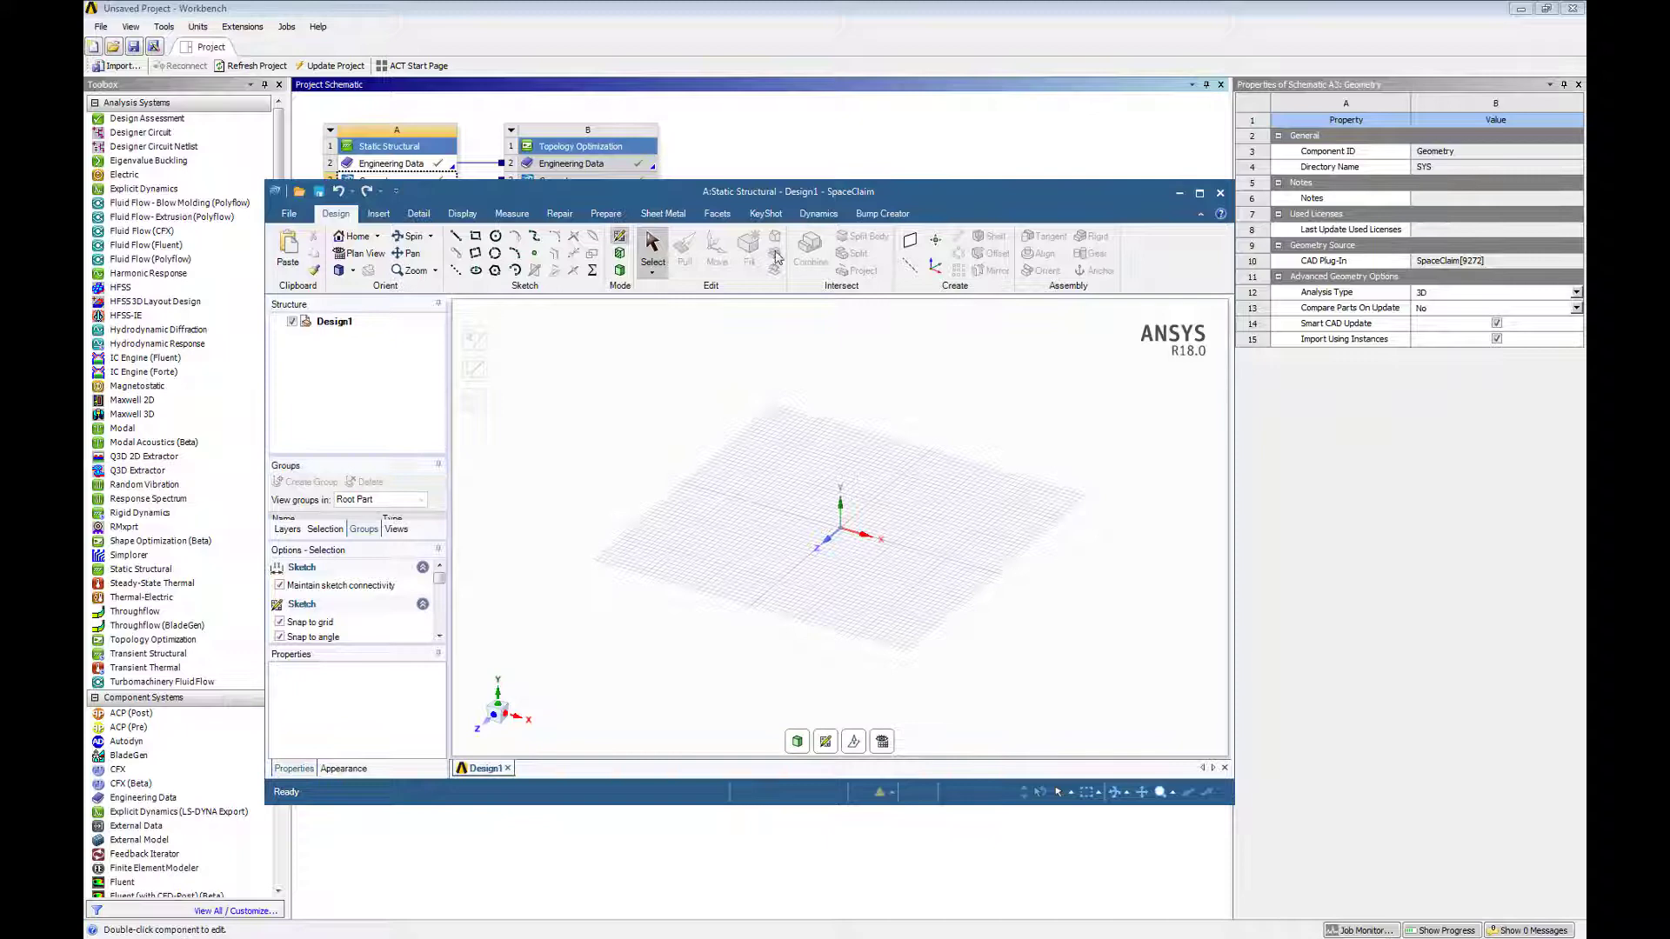
- Maximize SpaceClaim, switch to Plan View, and bring up the bicycle image search in Chrome
{"action": "double_click", "coordinate": [798, 192]}
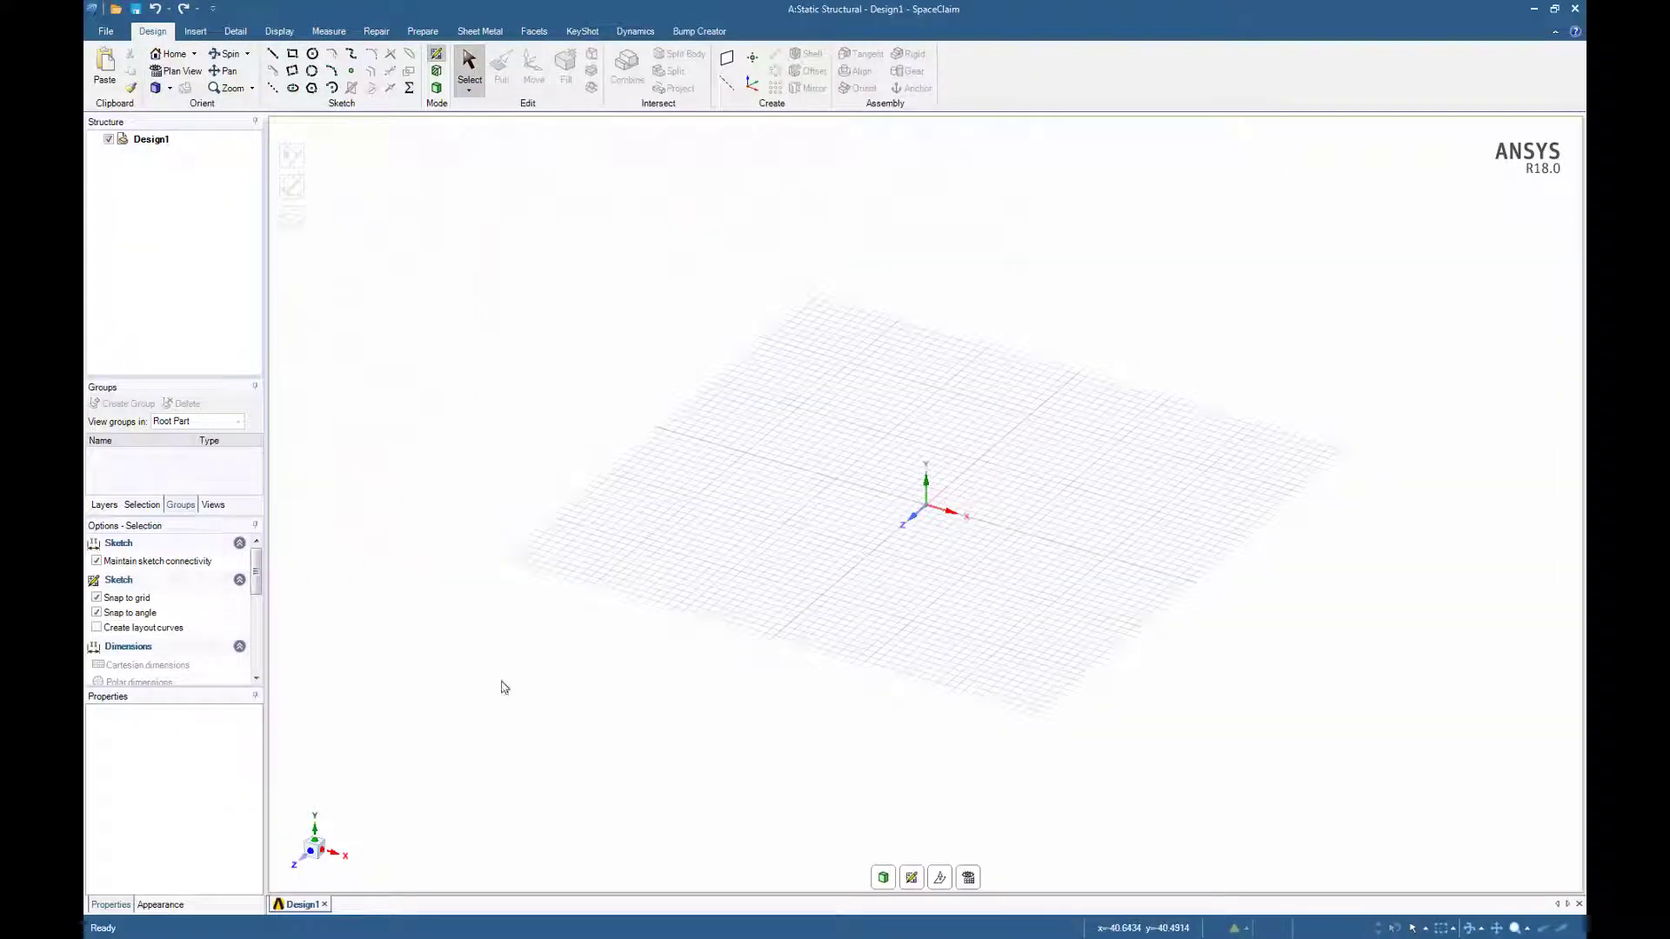
{"action": "left_click", "coordinate": [311, 855]}
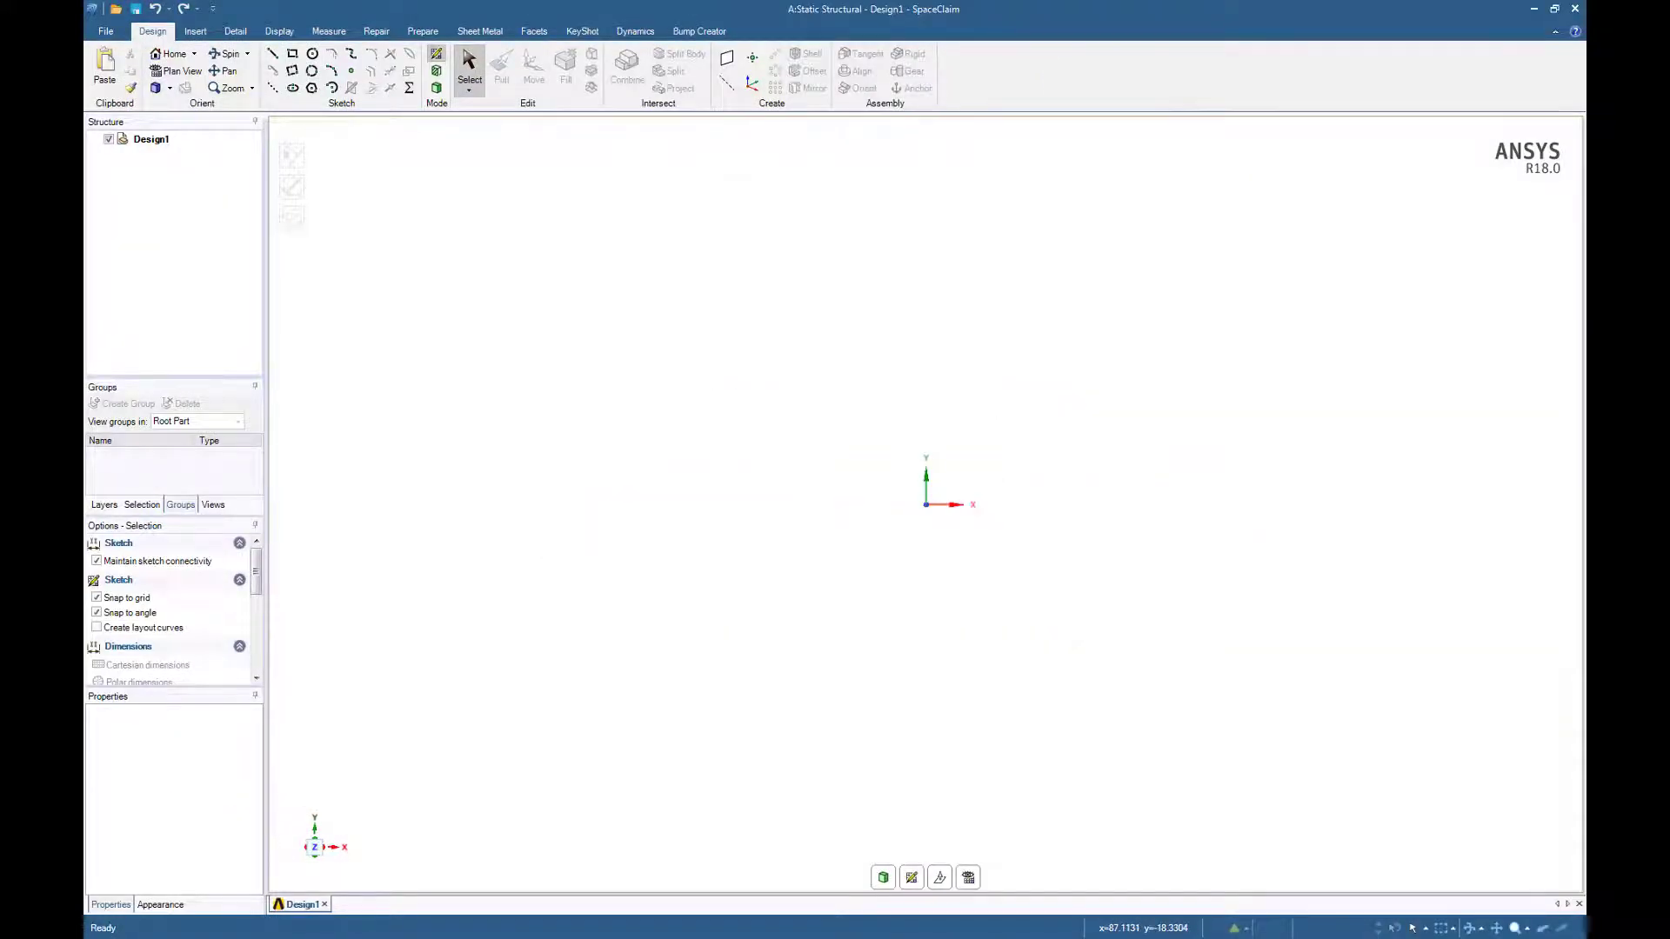
{"action": "key", "text": "alt+Tab"}
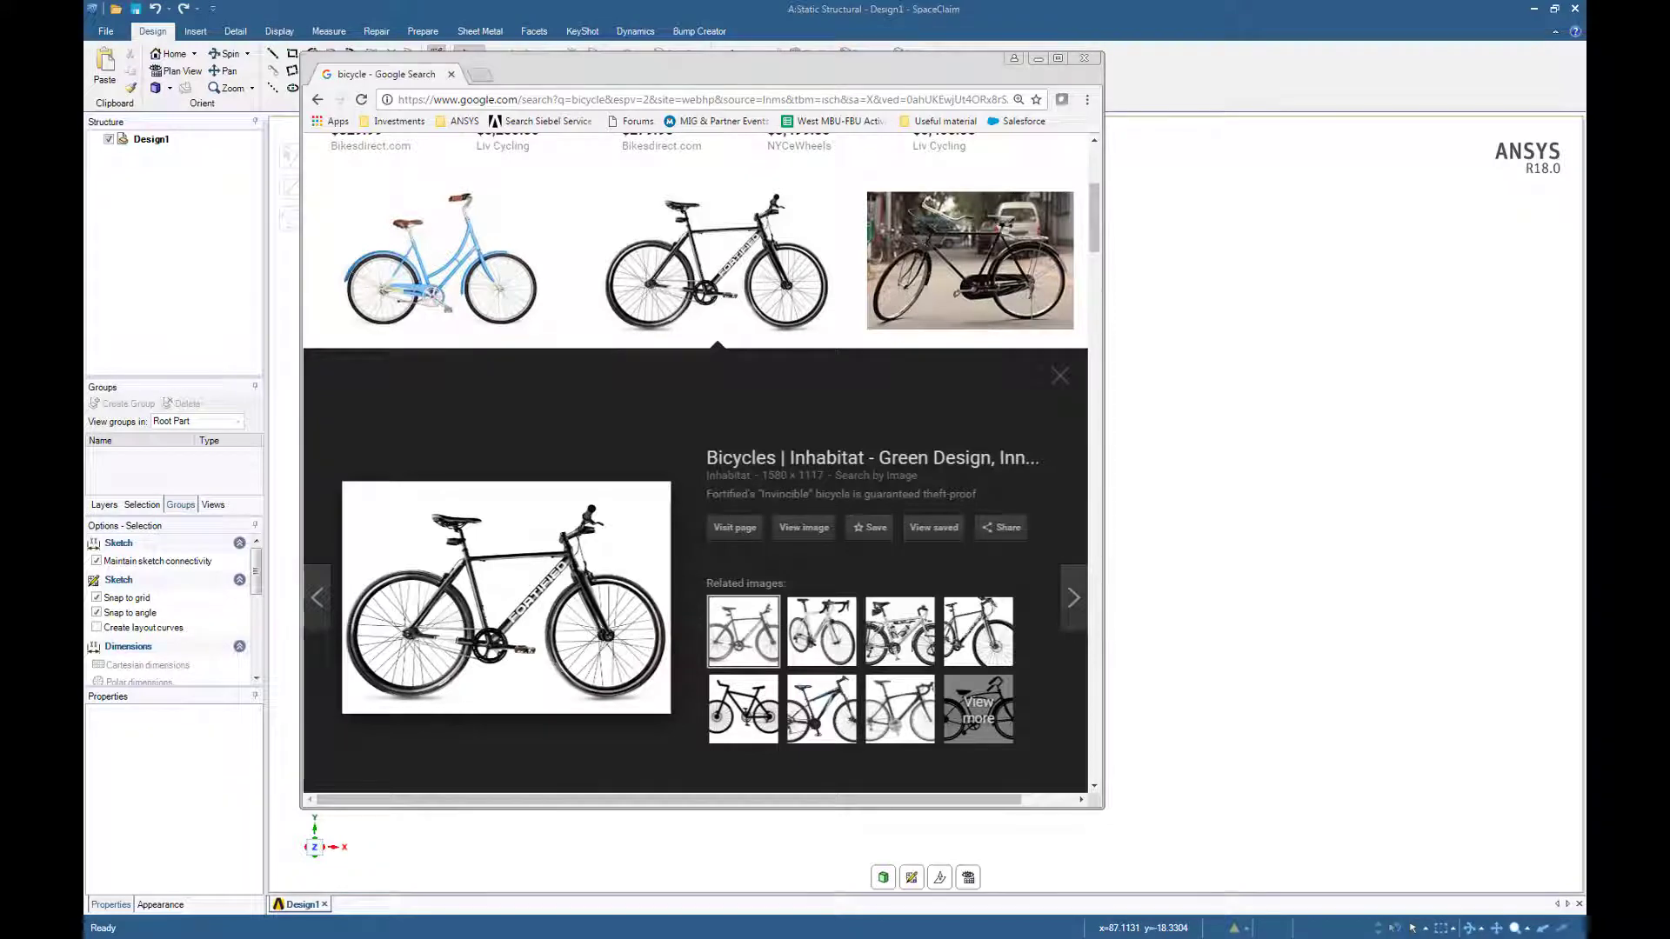
- Snip the large black bicycle picture and close Chrome
{"action": "key", "text": "super+shift+s"}
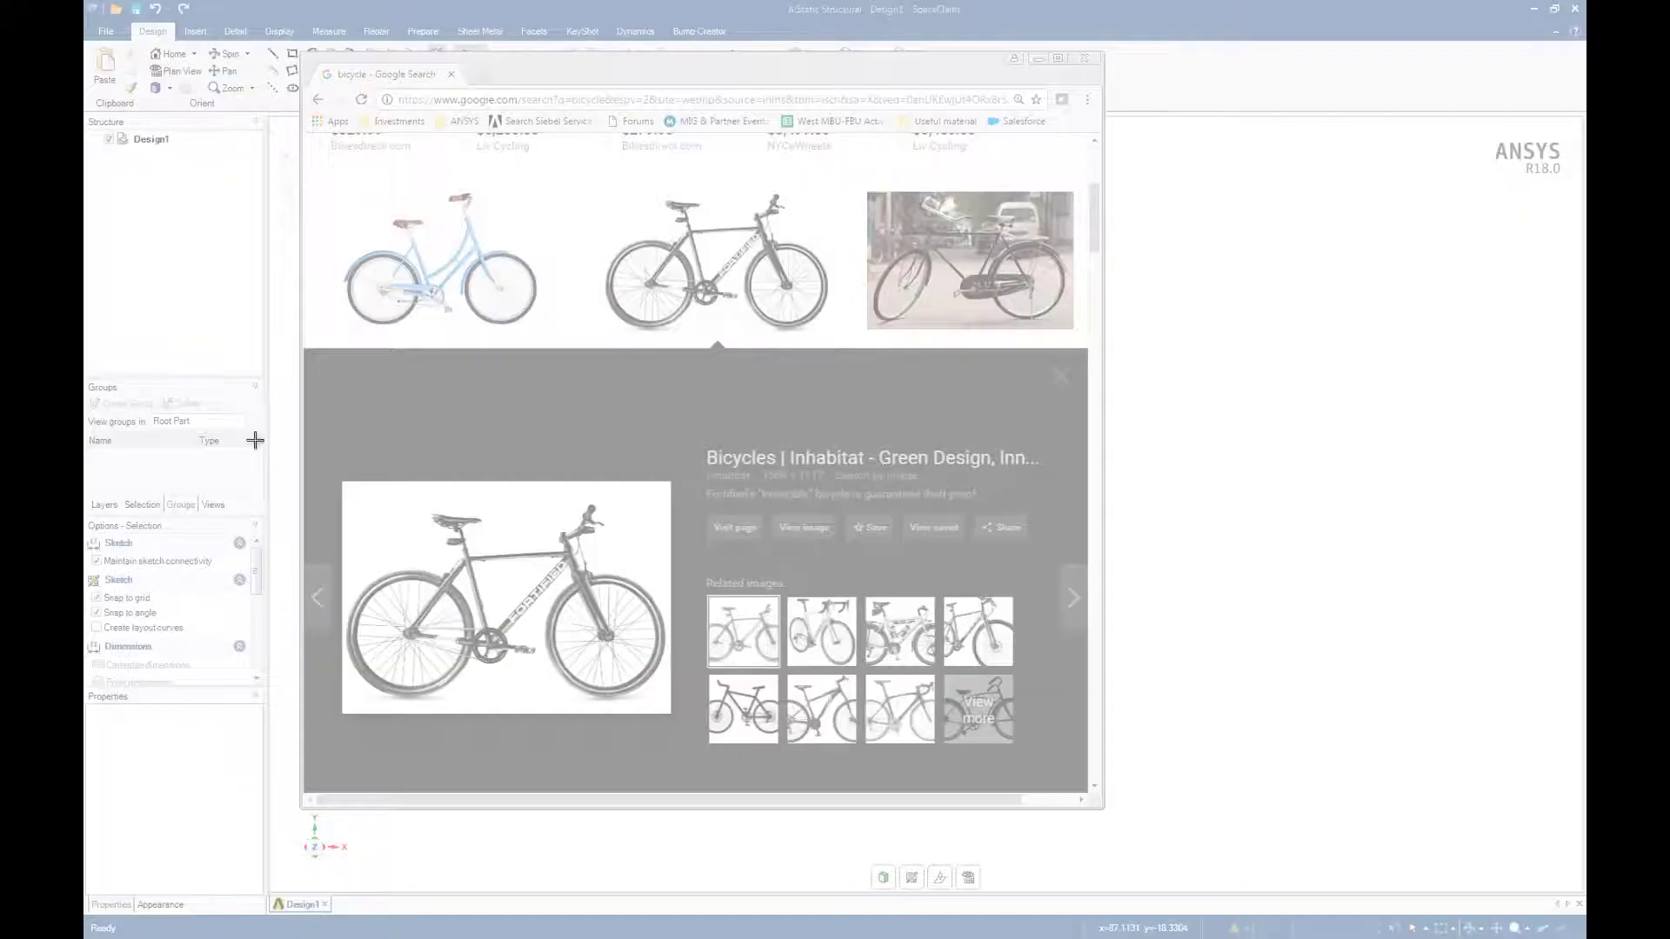
{"action": "left_click_drag", "start_coordinate": [348, 489], "coordinate": [669, 710]}
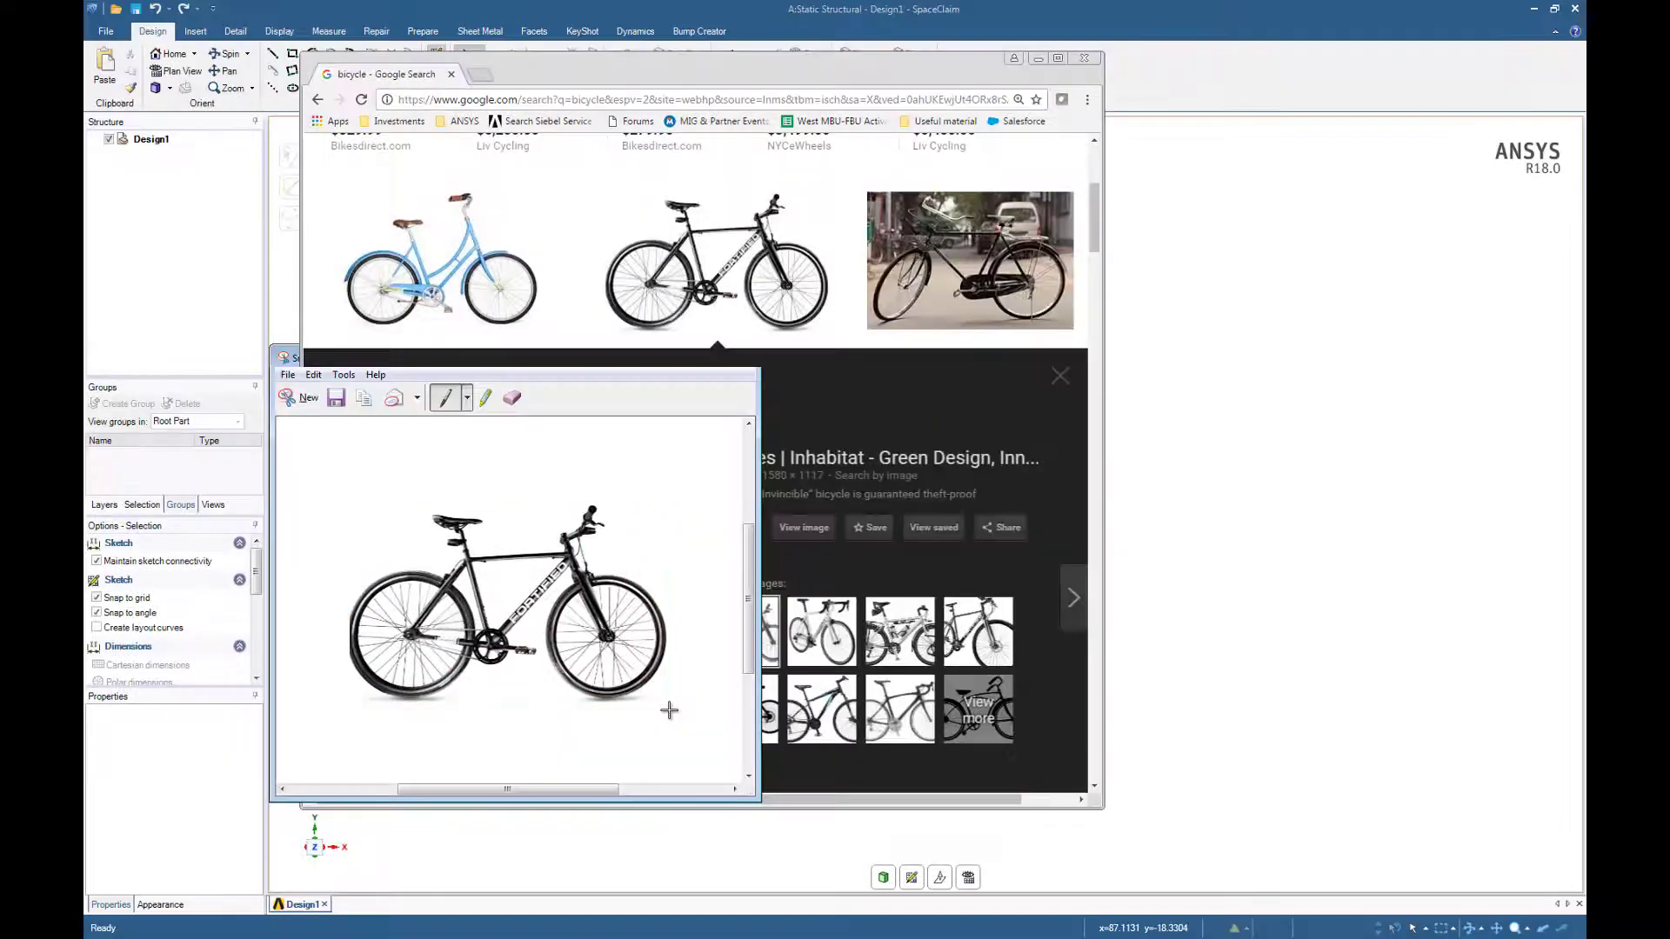
{"action": "left_click", "coordinate": [1068, 63]}
- Paste the bicycle snip onto a Design1 sketch grid as a reference Image
{"action": "left_click", "coordinate": [680, 381]}
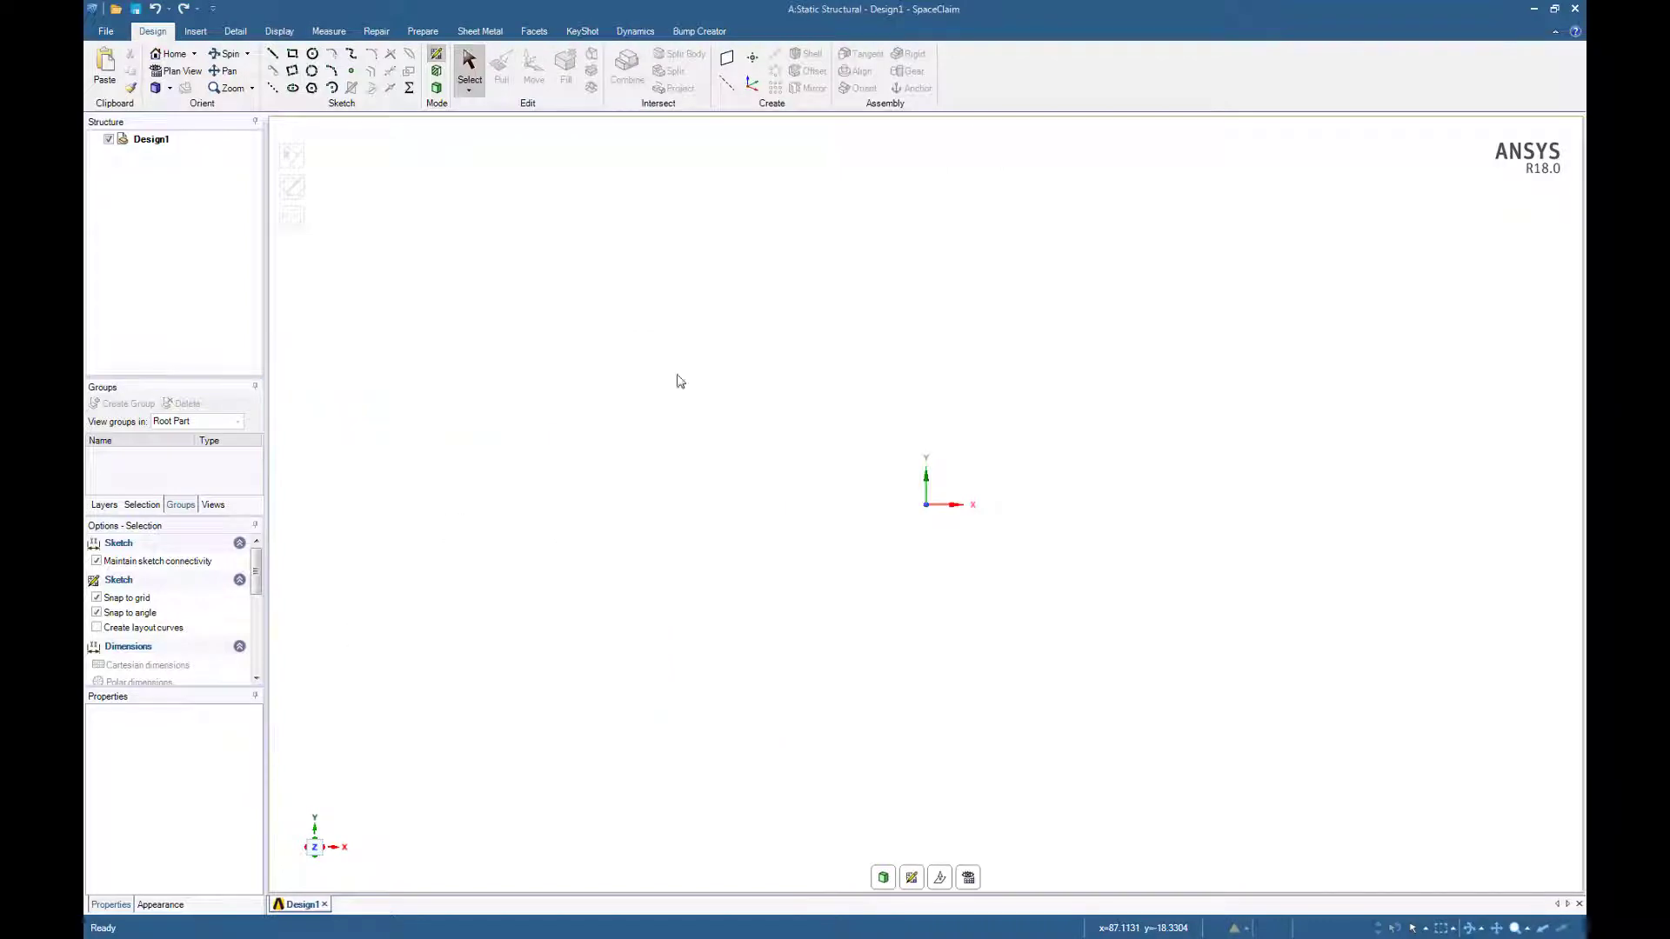
{"action": "left_click", "coordinate": [437, 53]}
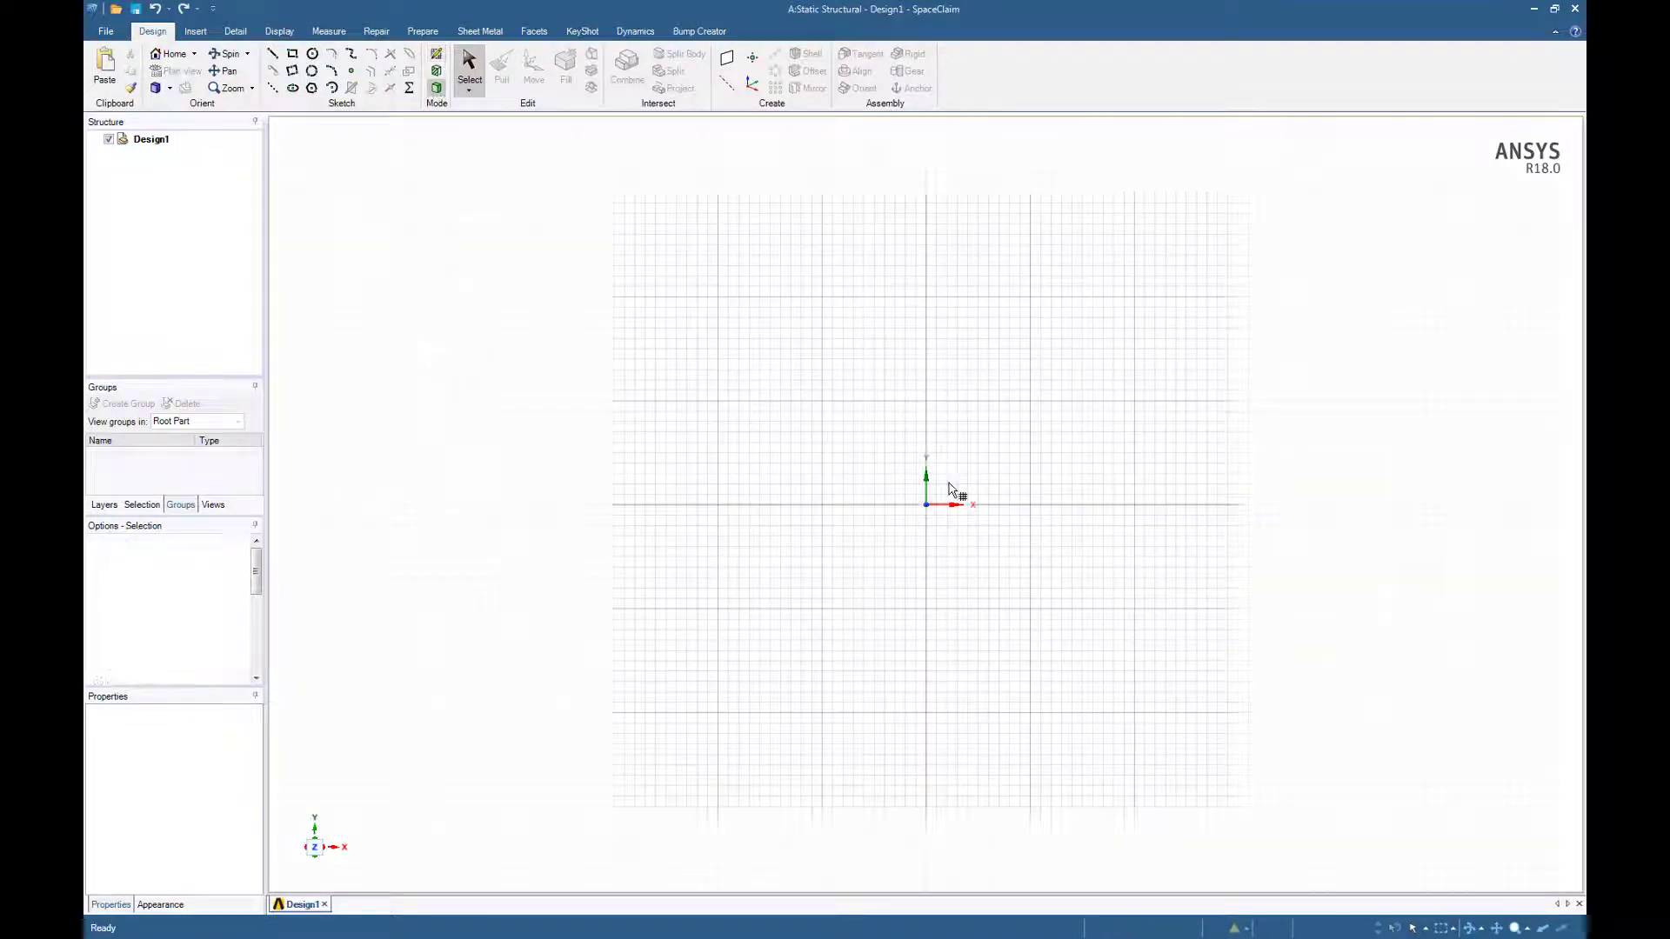
{"action": "scroll", "coordinate": [952, 491], "scroll_direction": "up", "scroll_amount": 2}
{"action": "scroll", "coordinate": [953, 491], "scroll_direction": "down", "scroll_amount": 5}
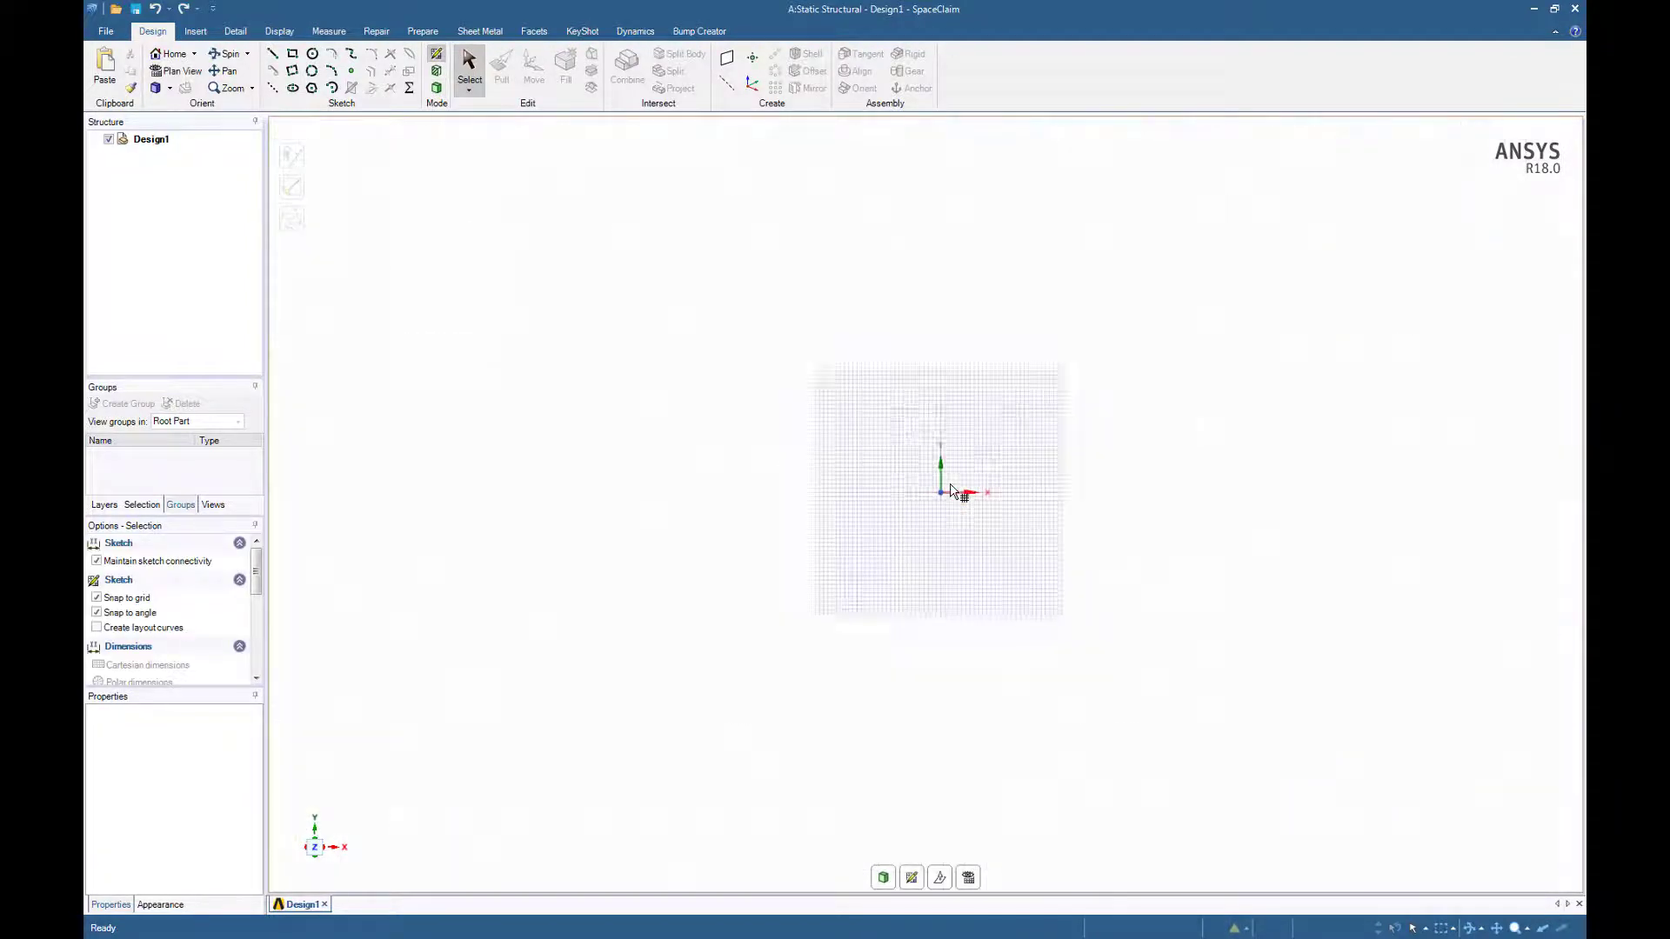
{"action": "key", "text": "ctrl+v"}
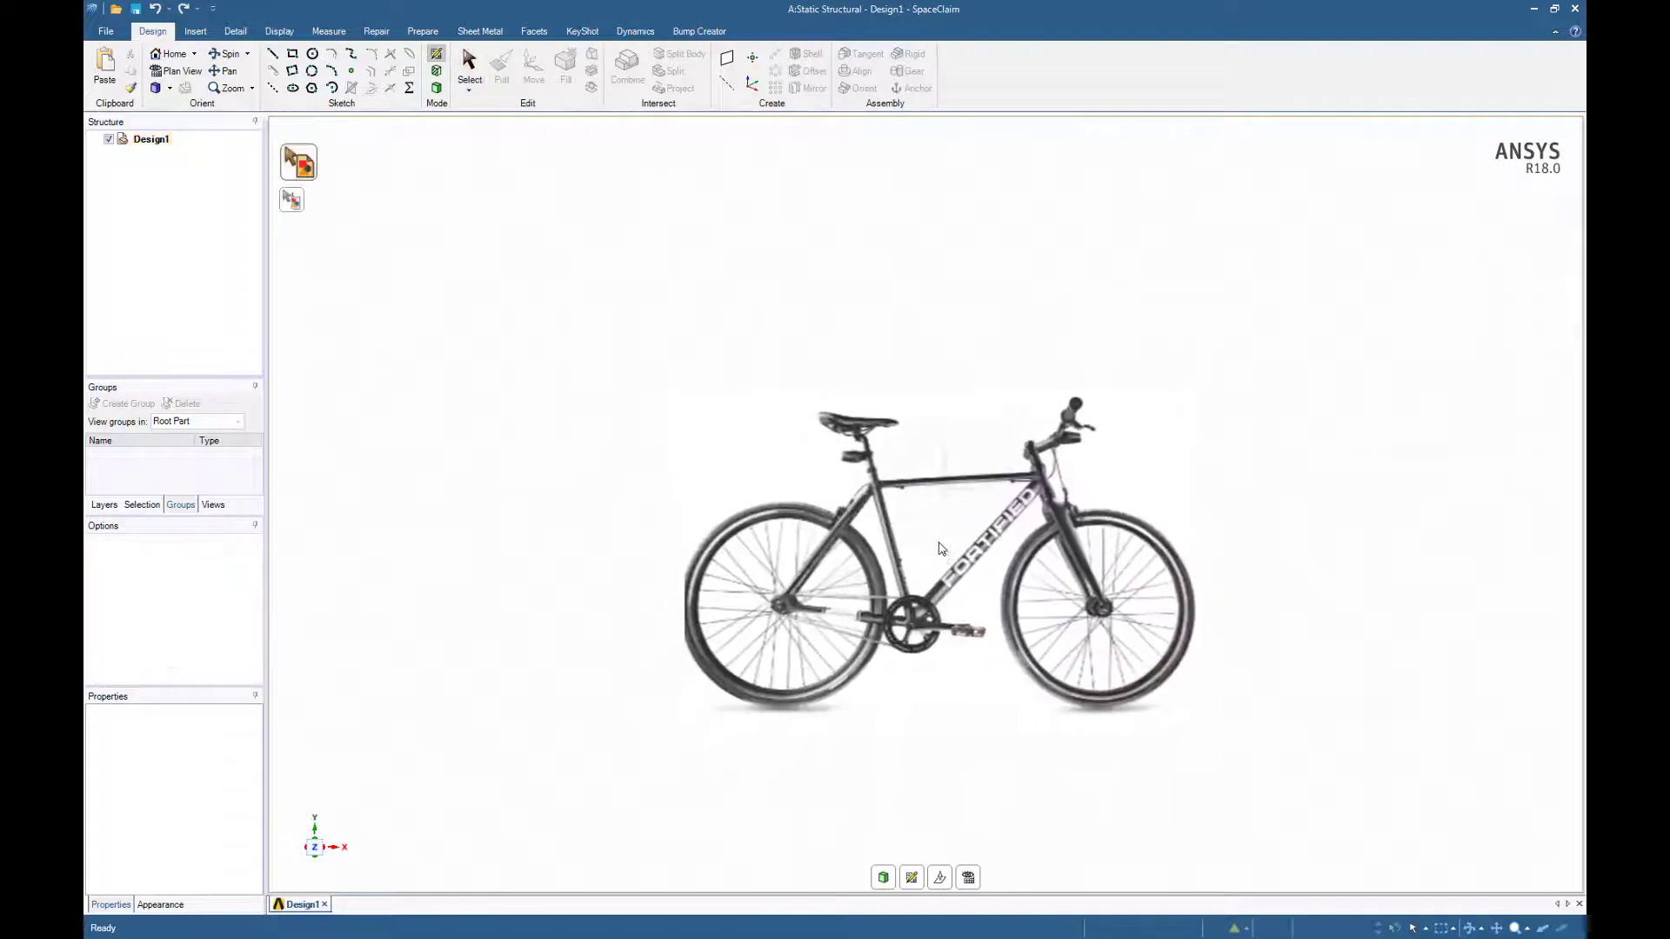
{"action": "left_click", "coordinate": [894, 528]}
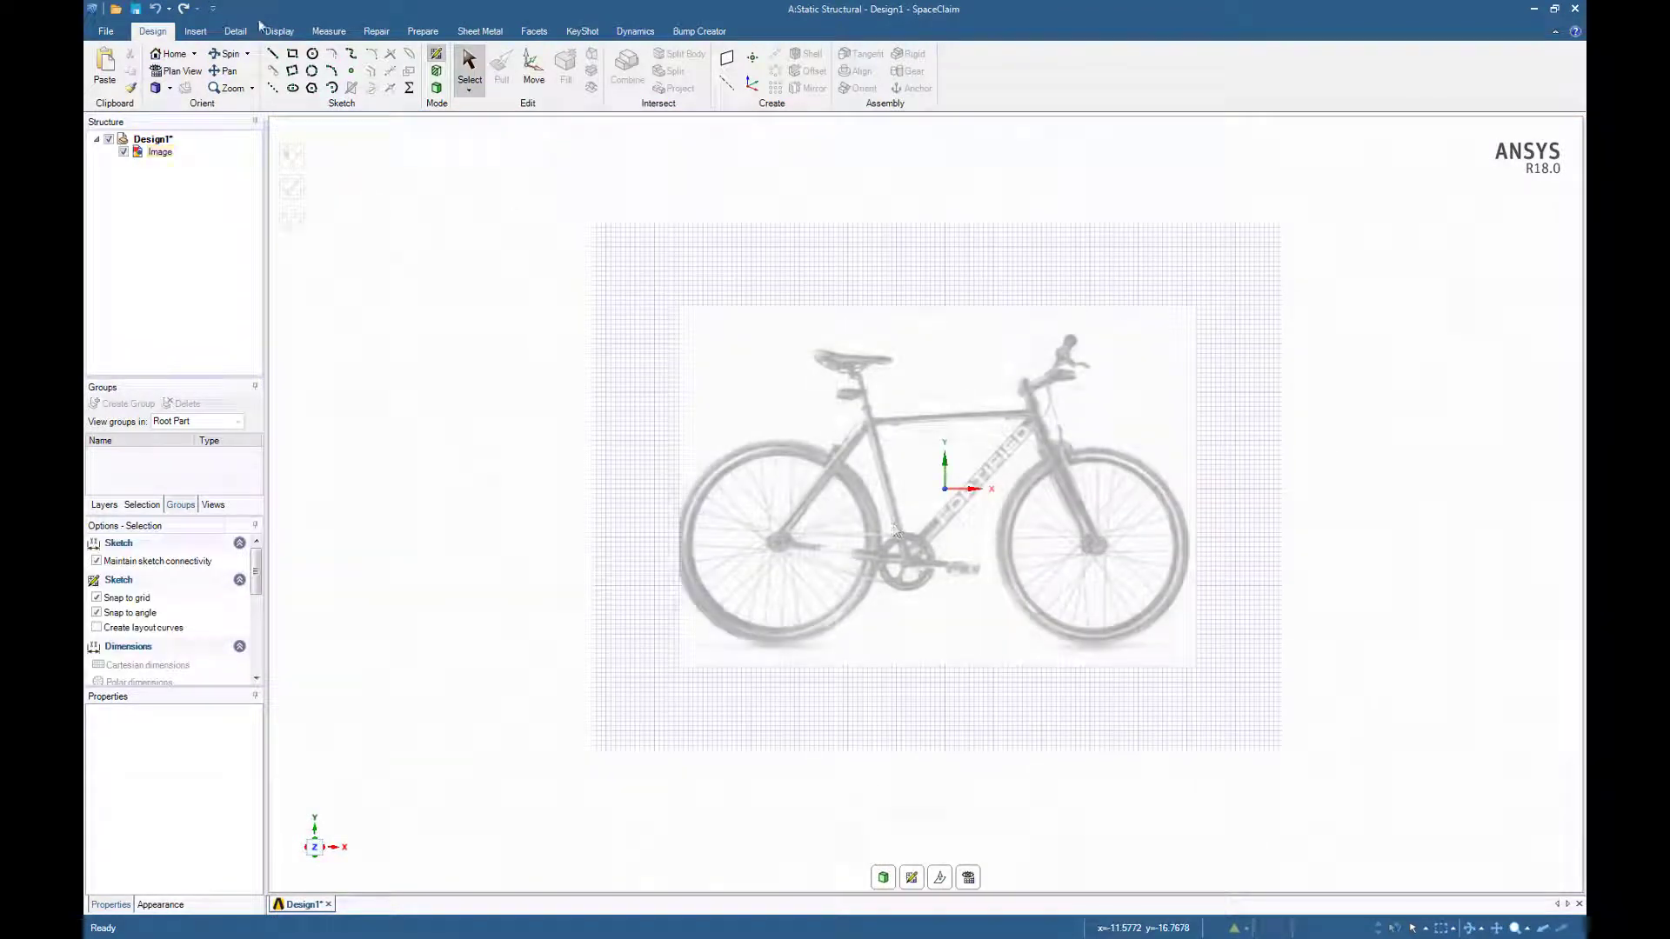
{"action": "left_click", "coordinate": [293, 54]}
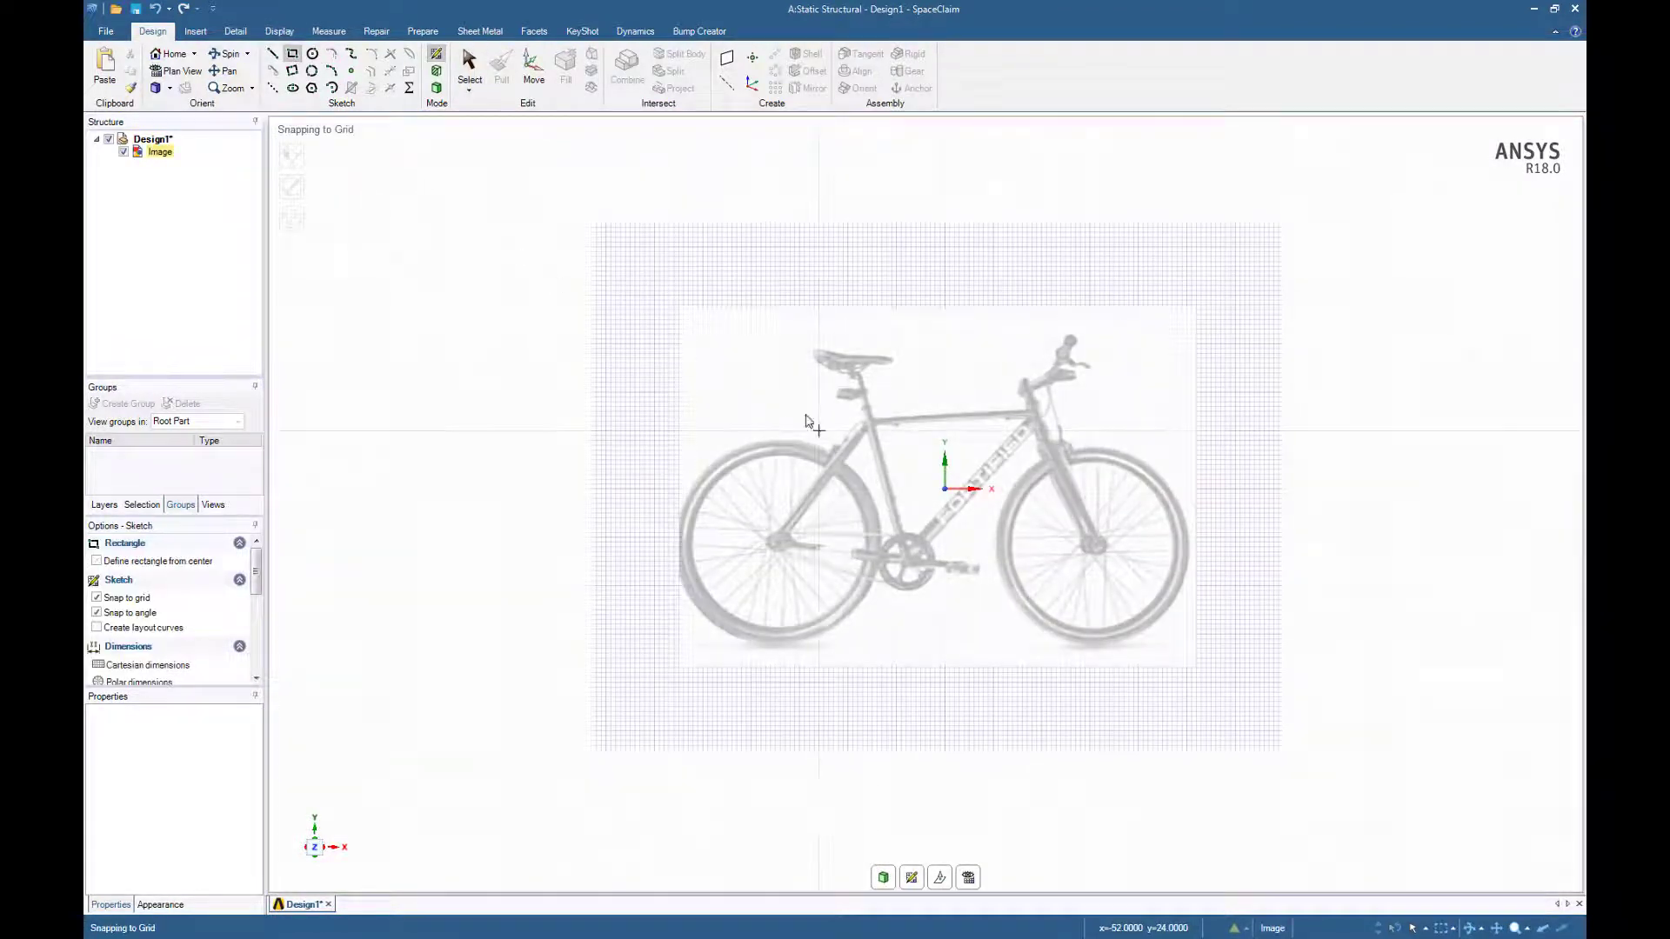
- Trace a 169 x 75 mm rectangle and four equal 6.32 mm circles at hub and joints
{"action": "left_click", "coordinate": [721, 398]}
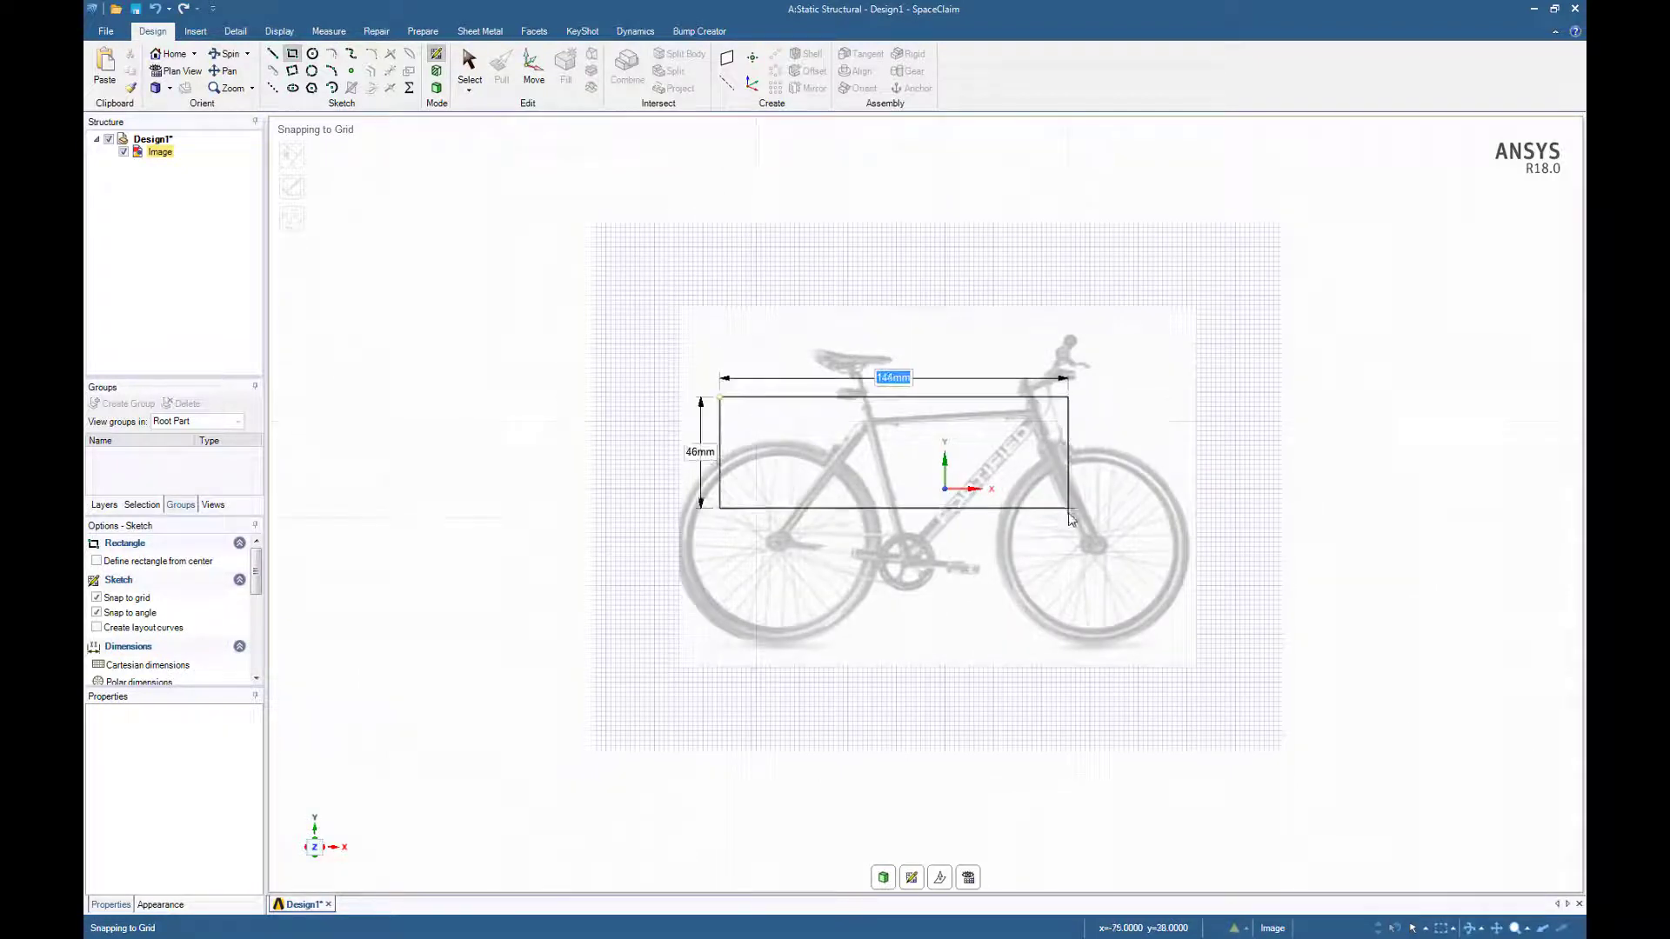
{"action": "left_click", "coordinate": [1130, 586]}
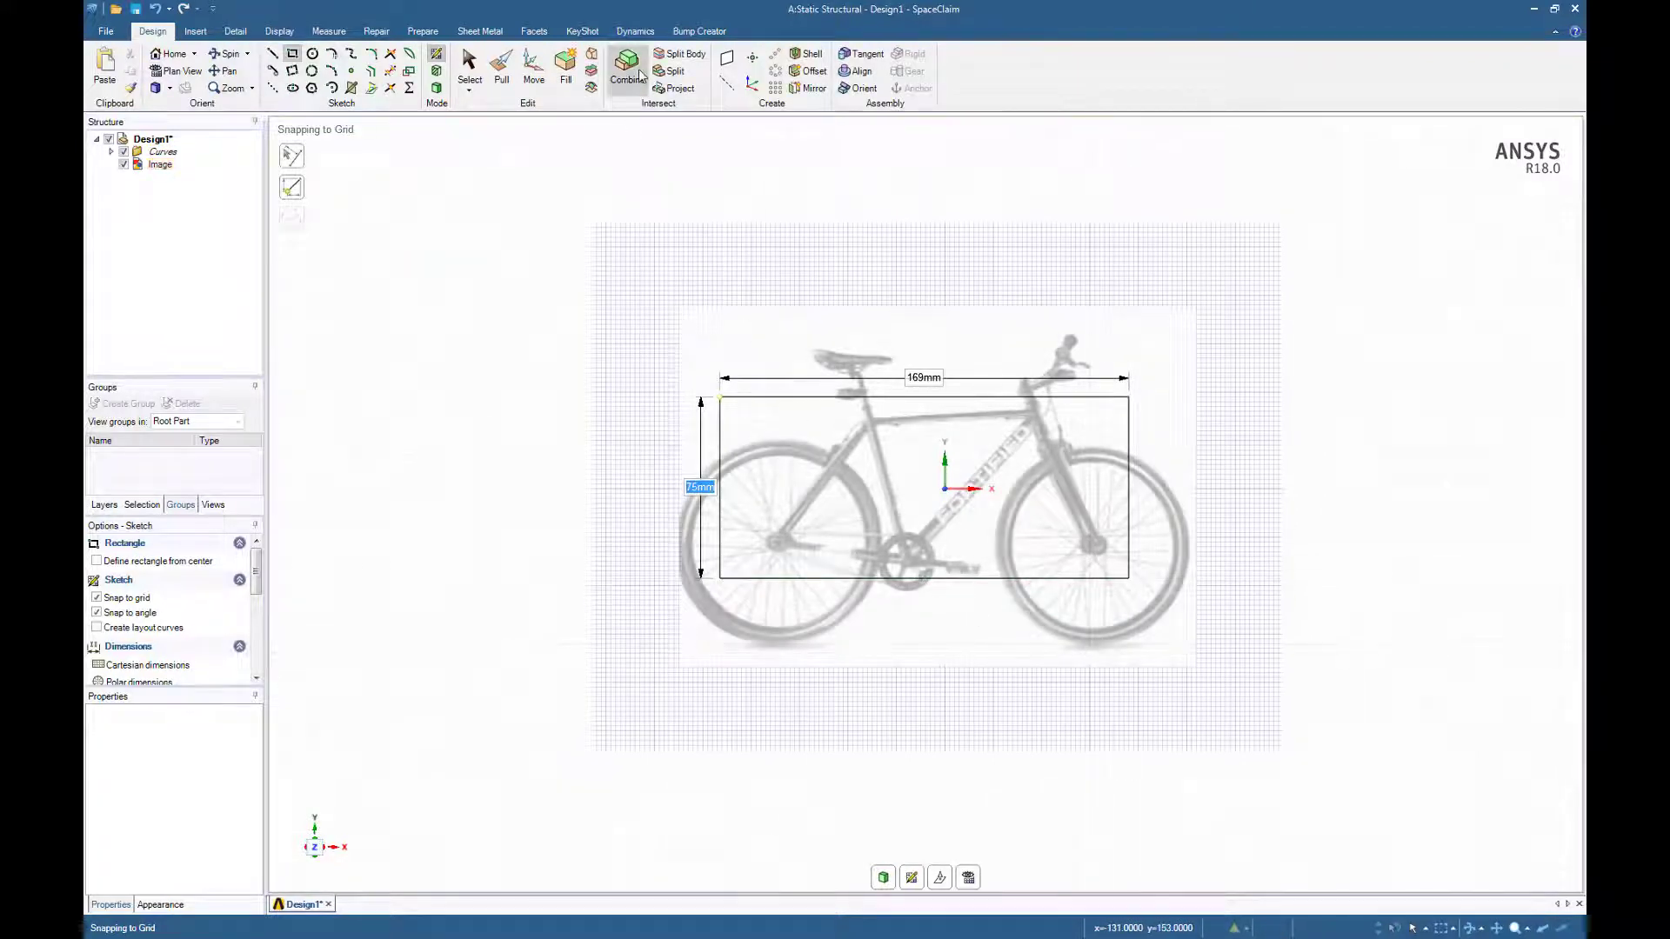
{"action": "left_click", "coordinate": [313, 53]}
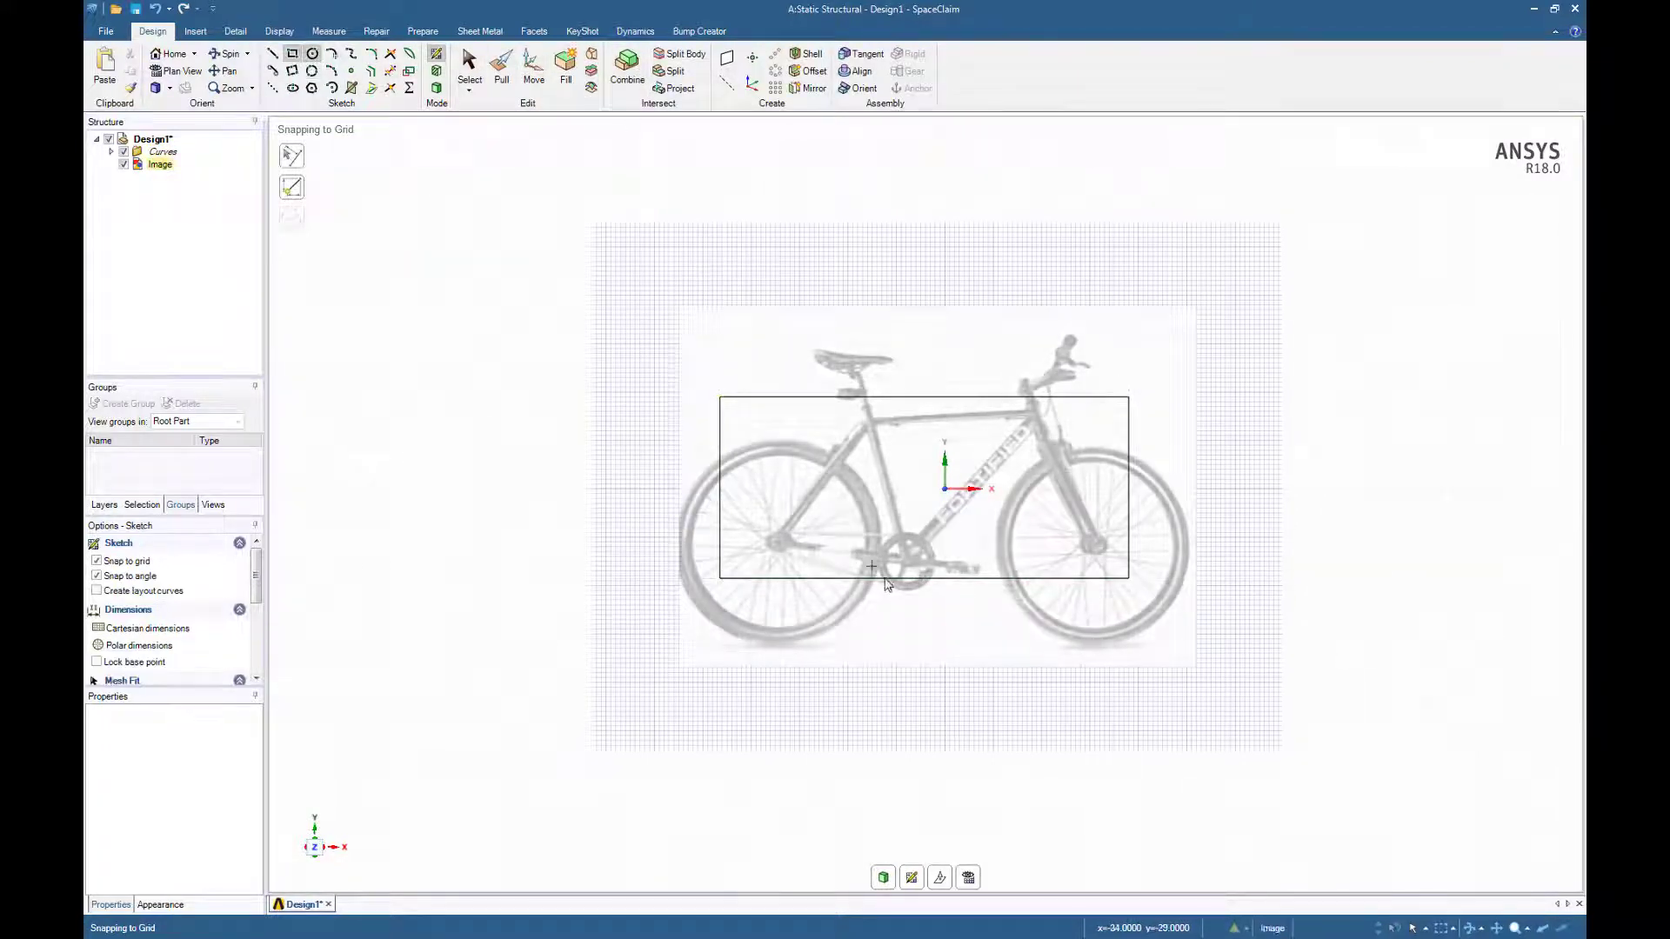
{"action": "left_click", "coordinate": [773, 543]}
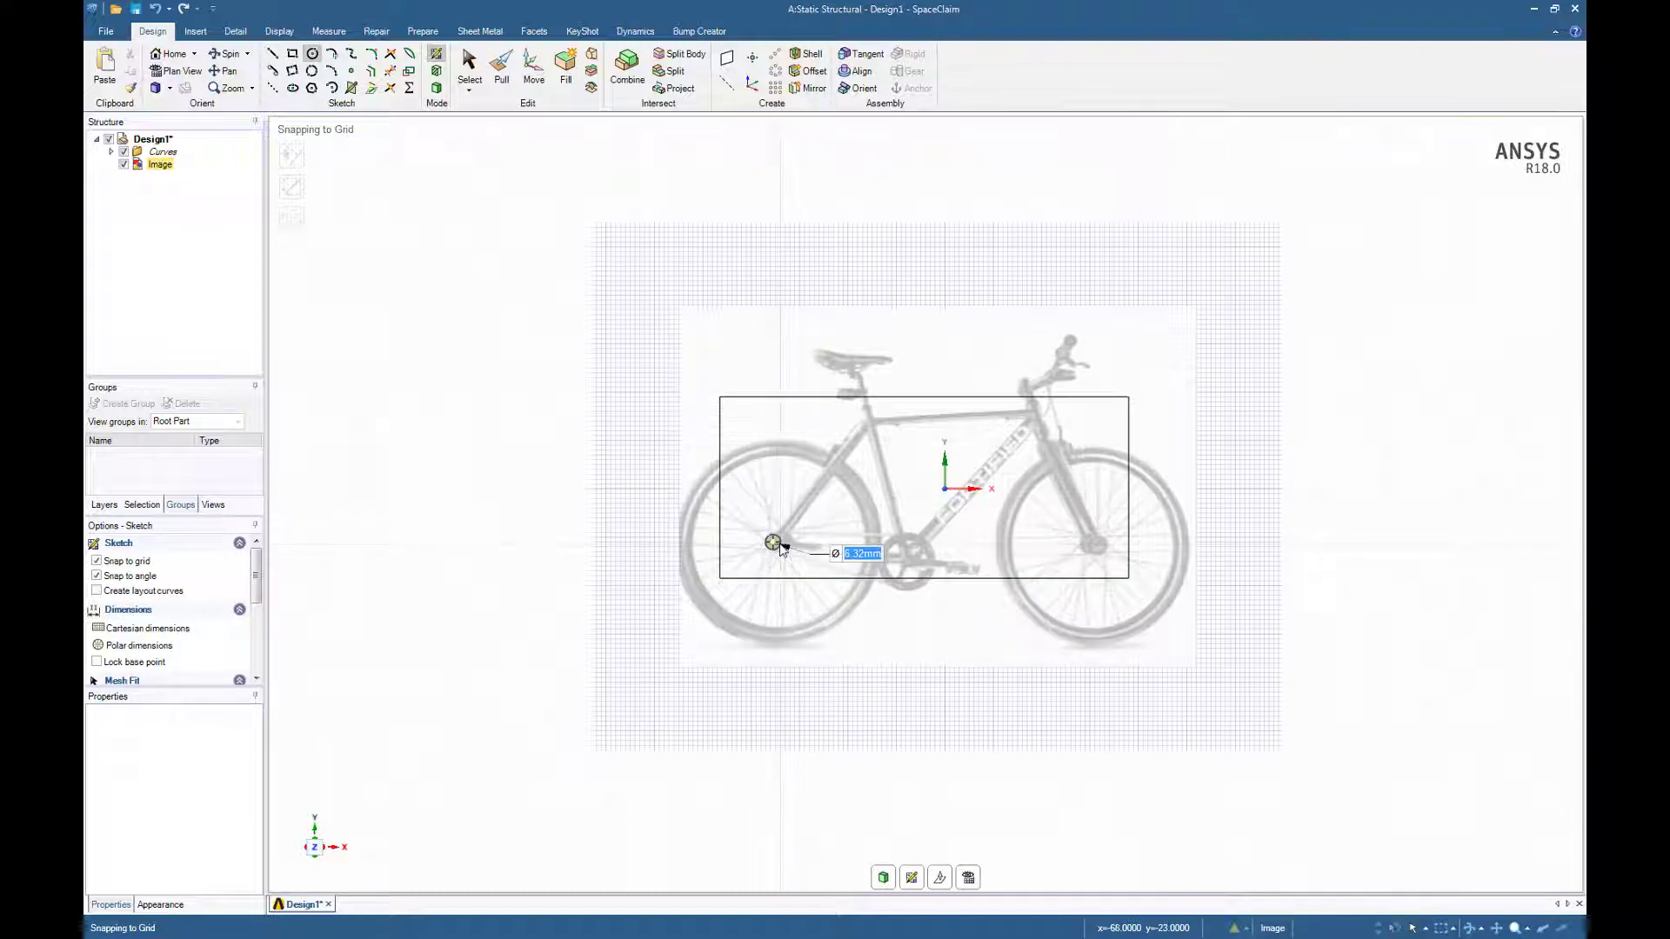
{"action": "left_click", "coordinate": [864, 409]}
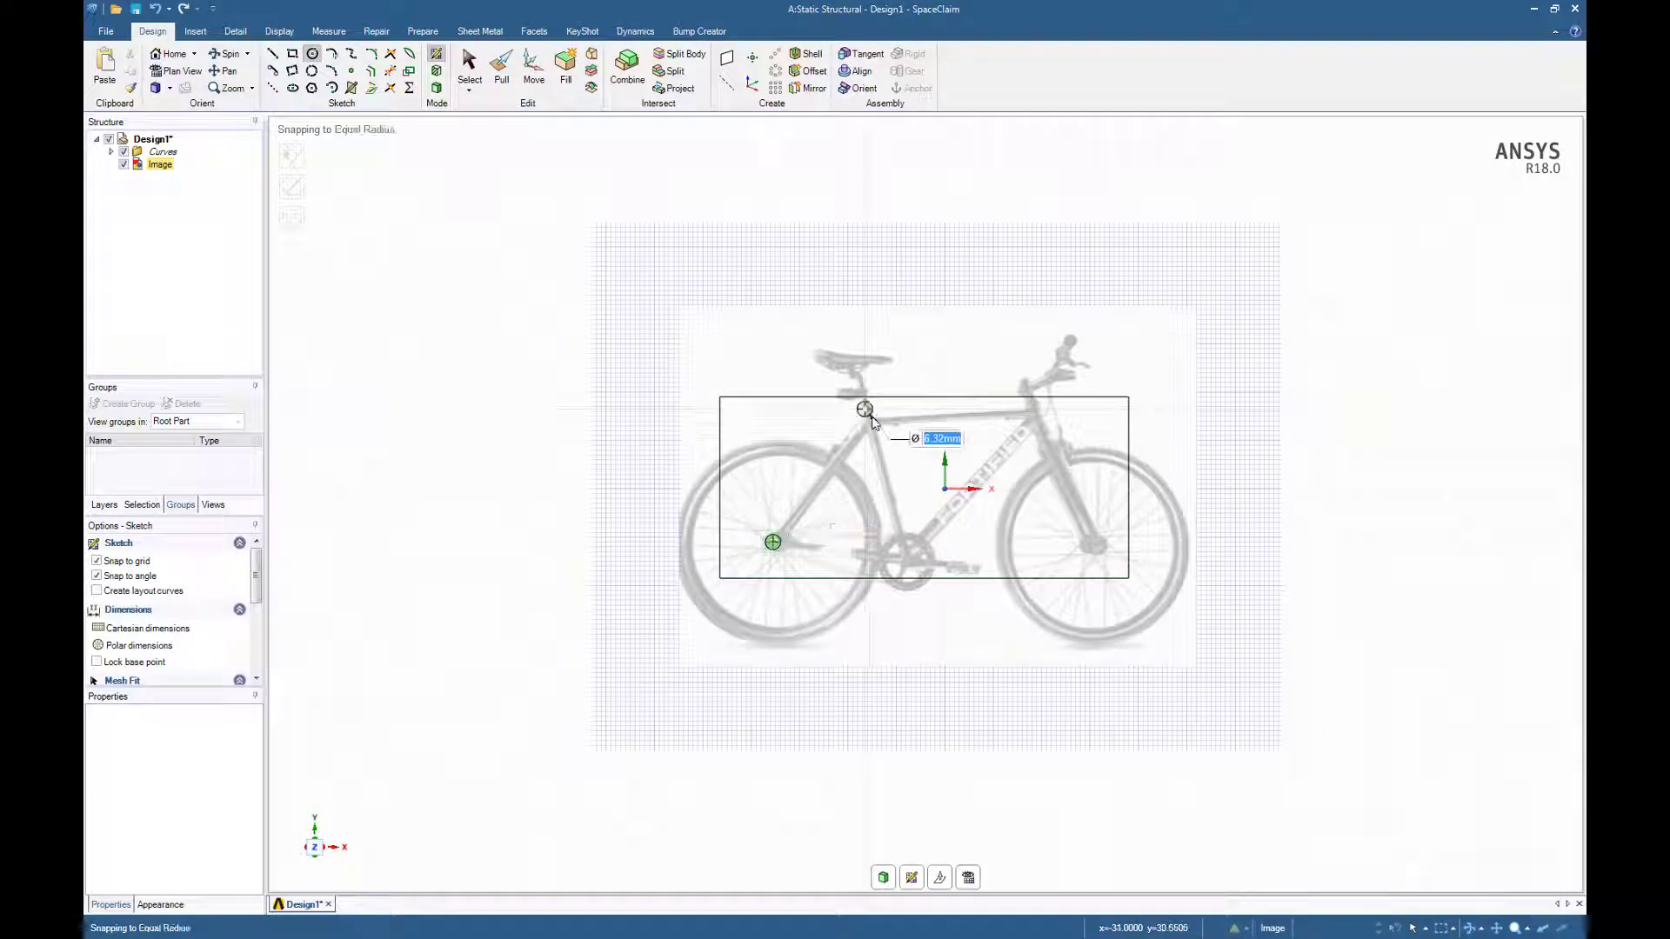
{"action": "left_click", "coordinate": [1034, 414]}
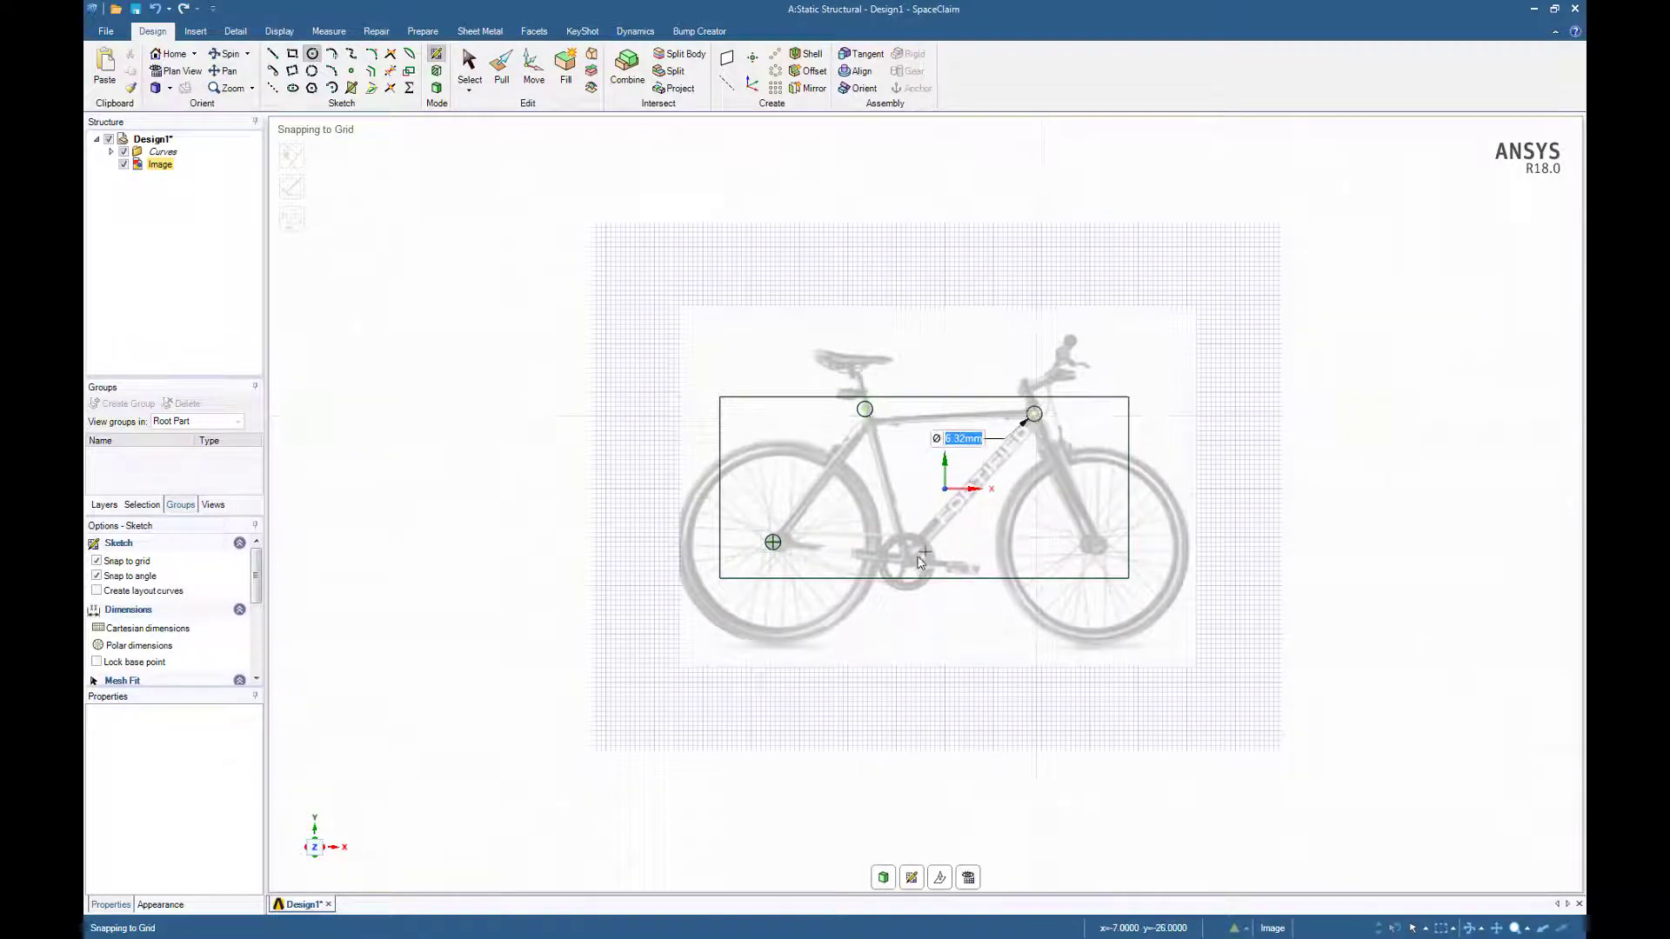
{"action": "left_click", "coordinate": [906, 559]}
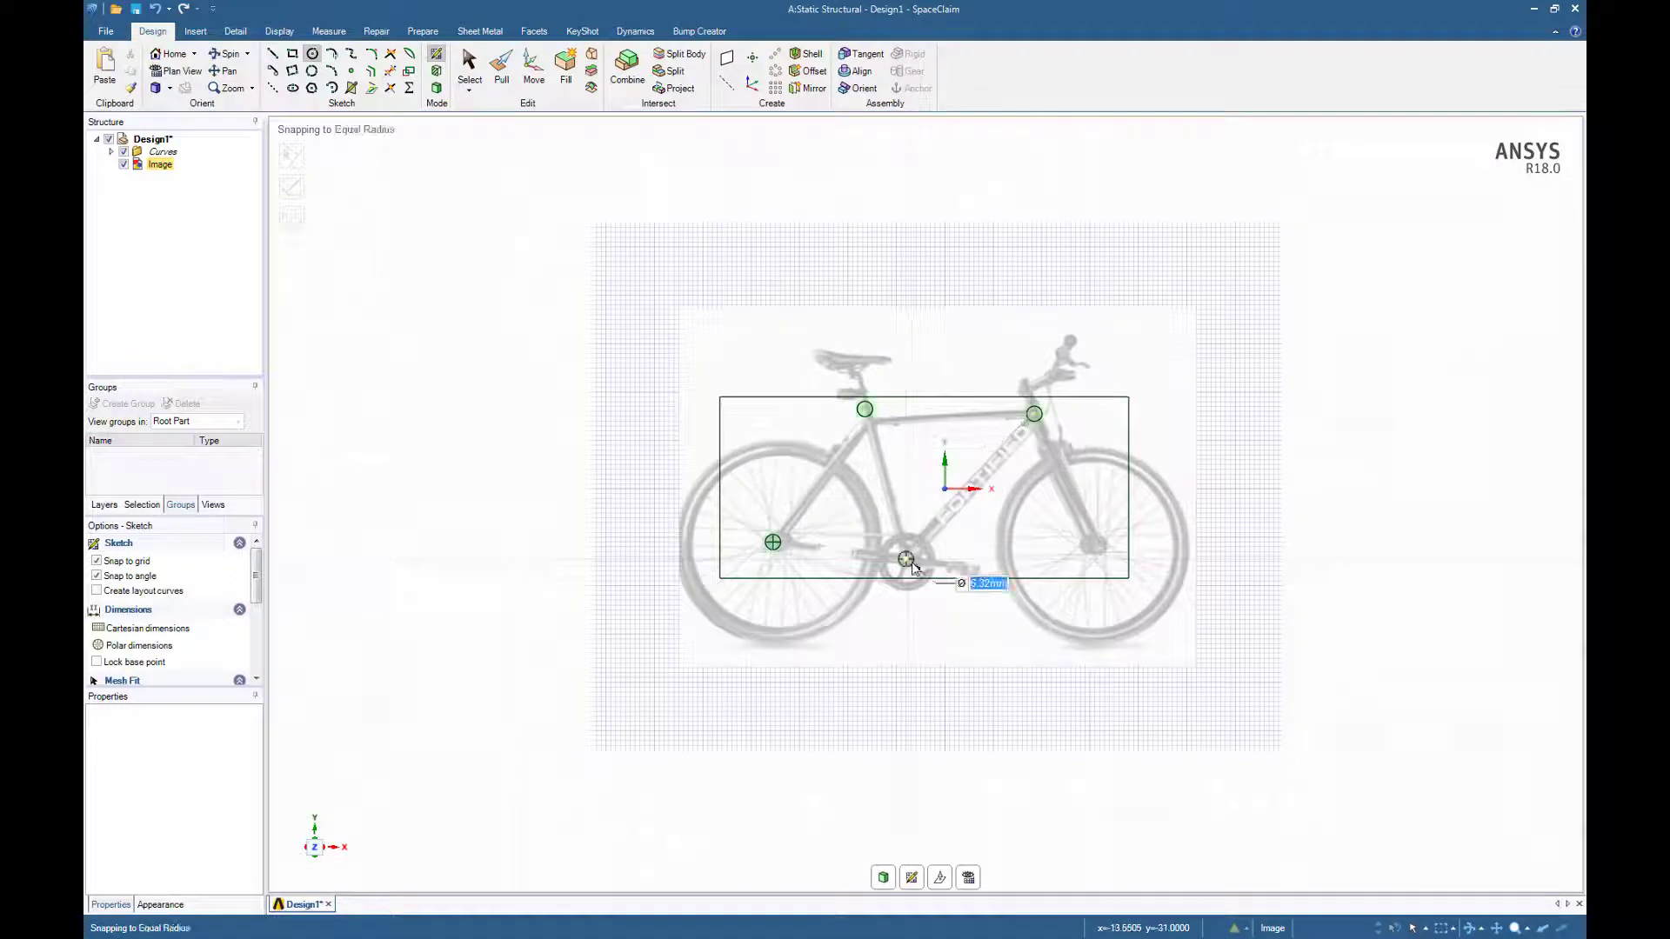
{"action": "left_click", "coordinate": [501, 68]}
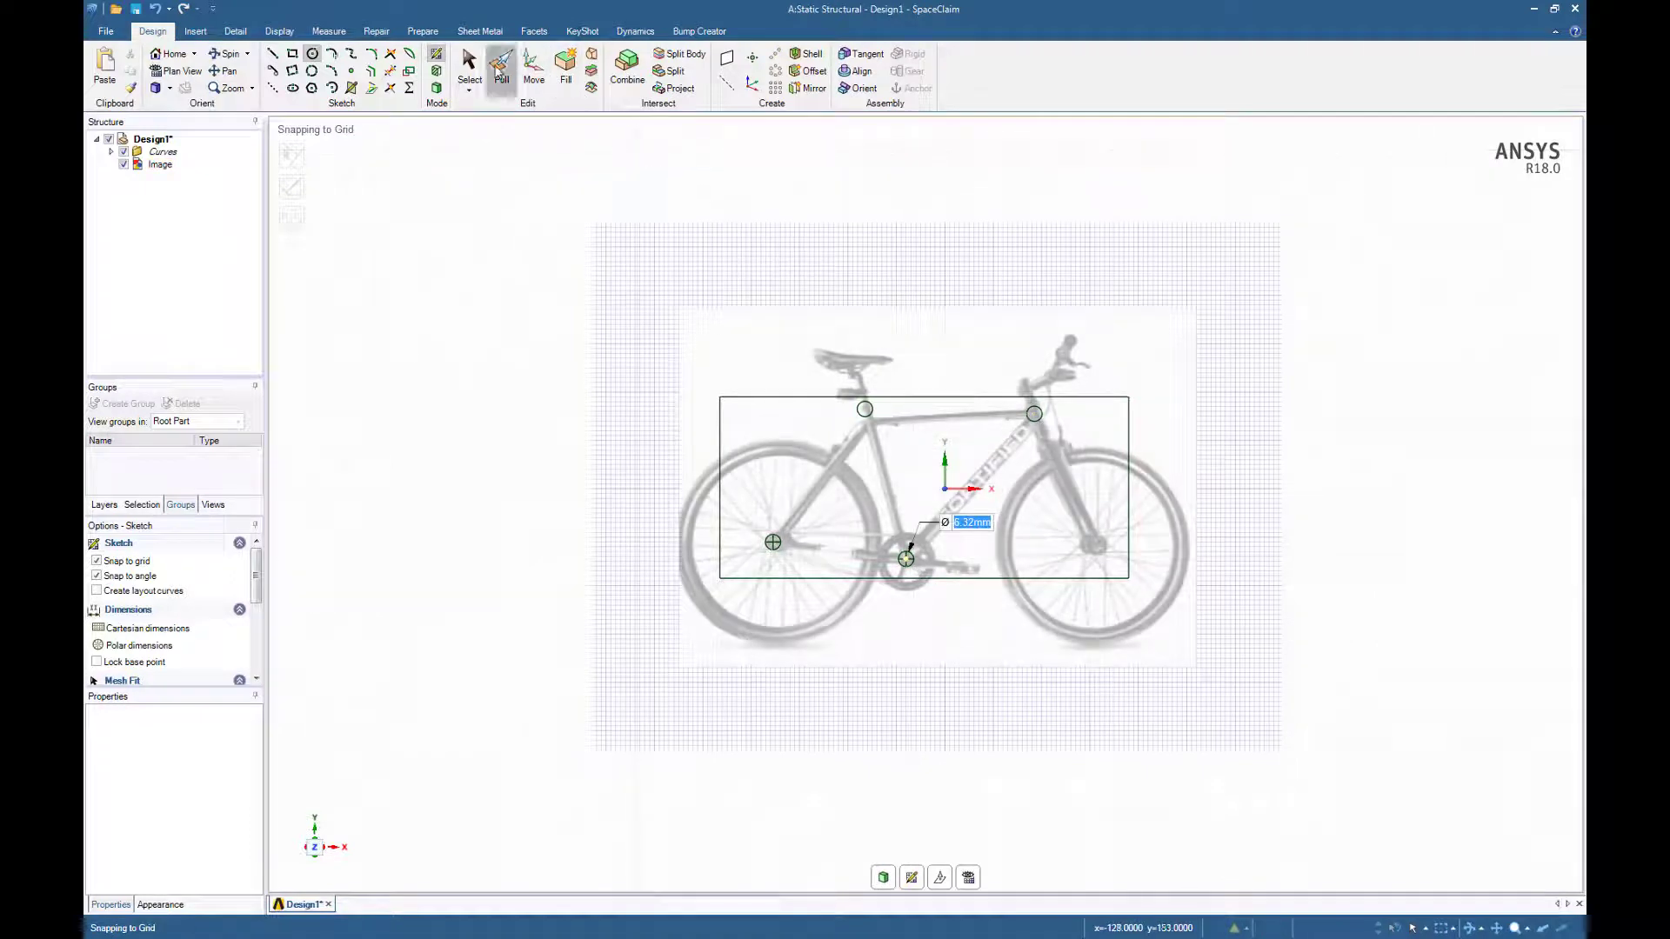
- Turn the sketch into a plate surface with four holes and hide the reference image
{"action": "left_click", "coordinate": [124, 164]}
{"action": "left_click", "coordinate": [873, 413]}
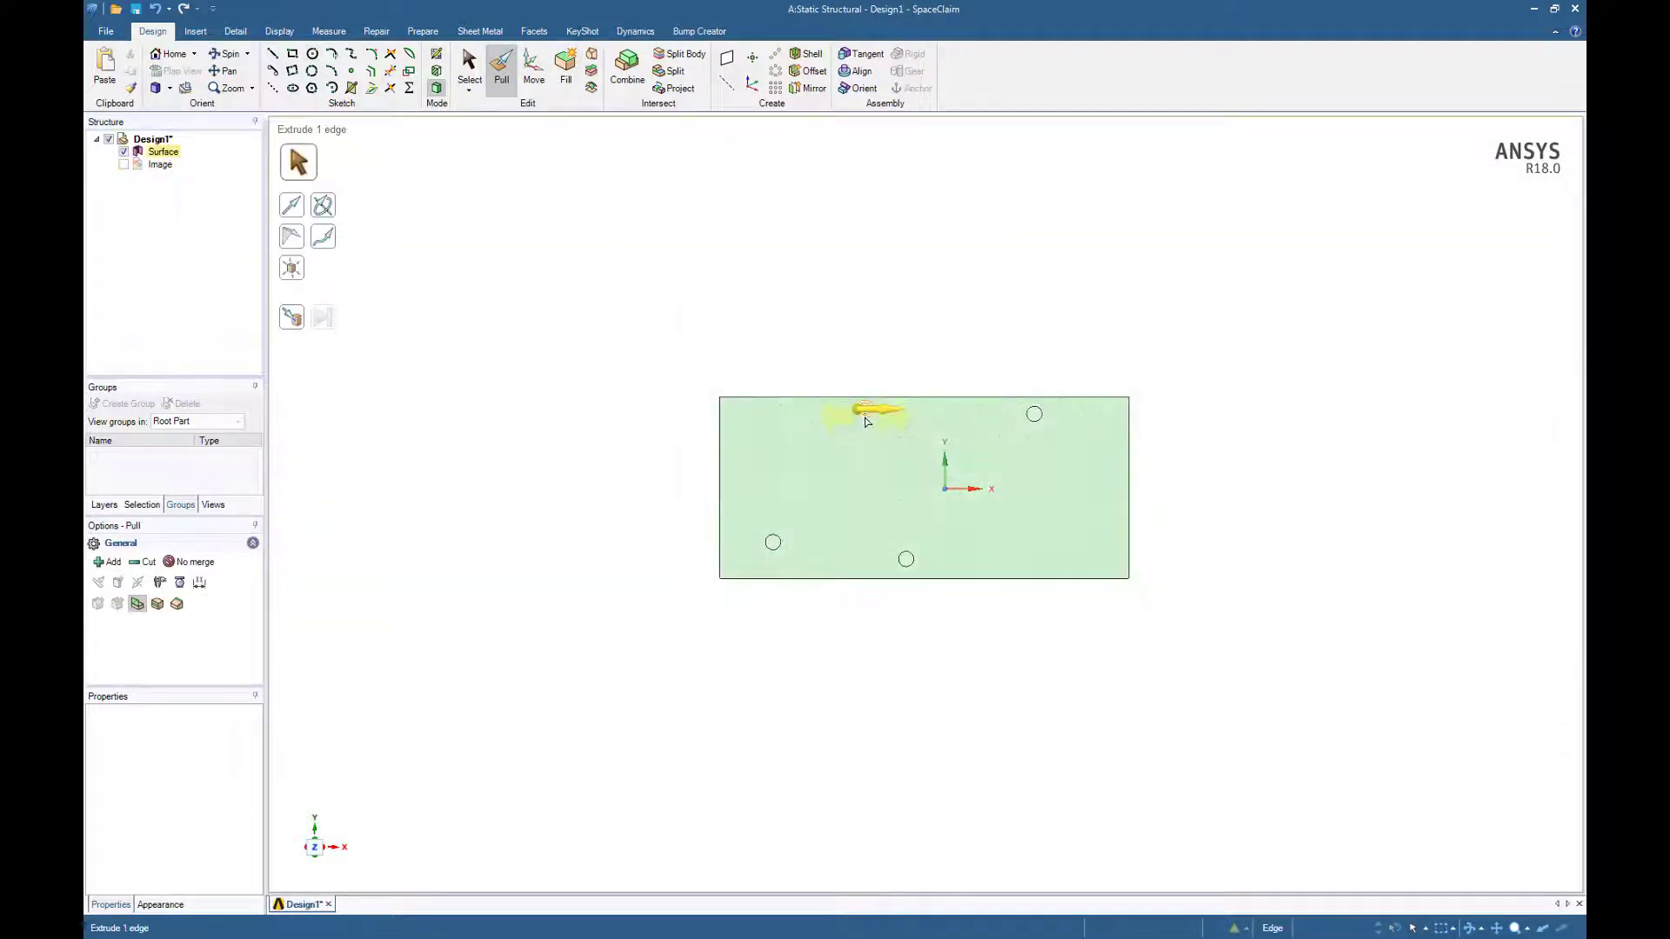
{"action": "left_click", "coordinate": [873, 413]}
{"action": "scroll", "coordinate": [868, 411], "scroll_direction": "up", "scroll_amount": 3}
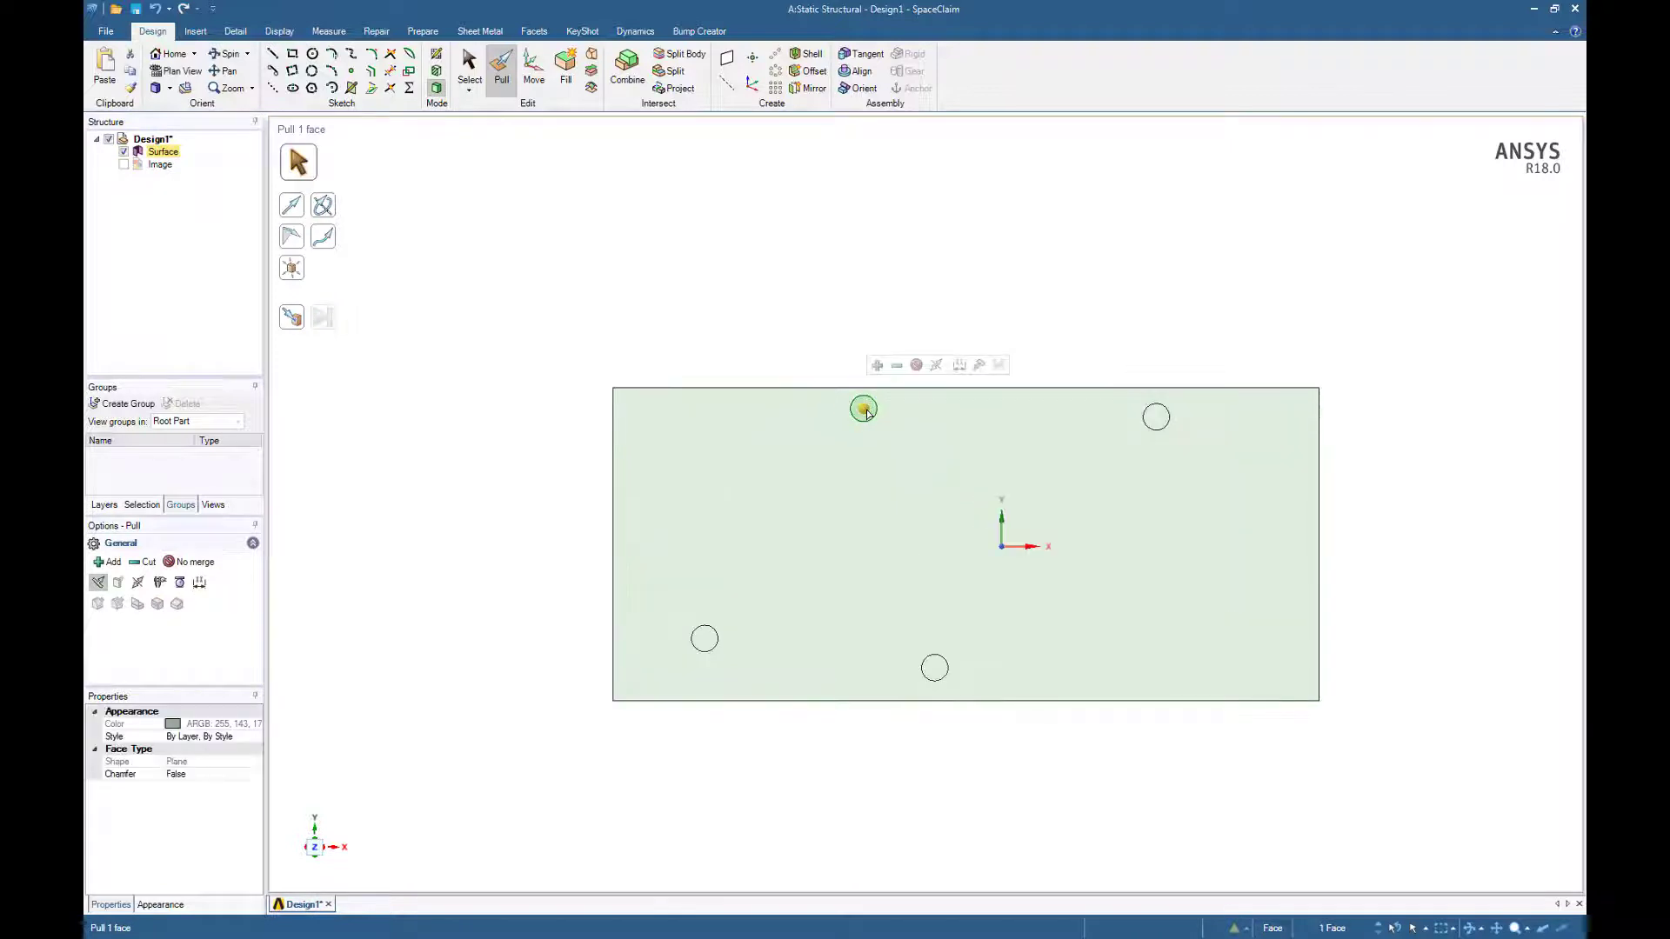
{"action": "key", "text": "s"}
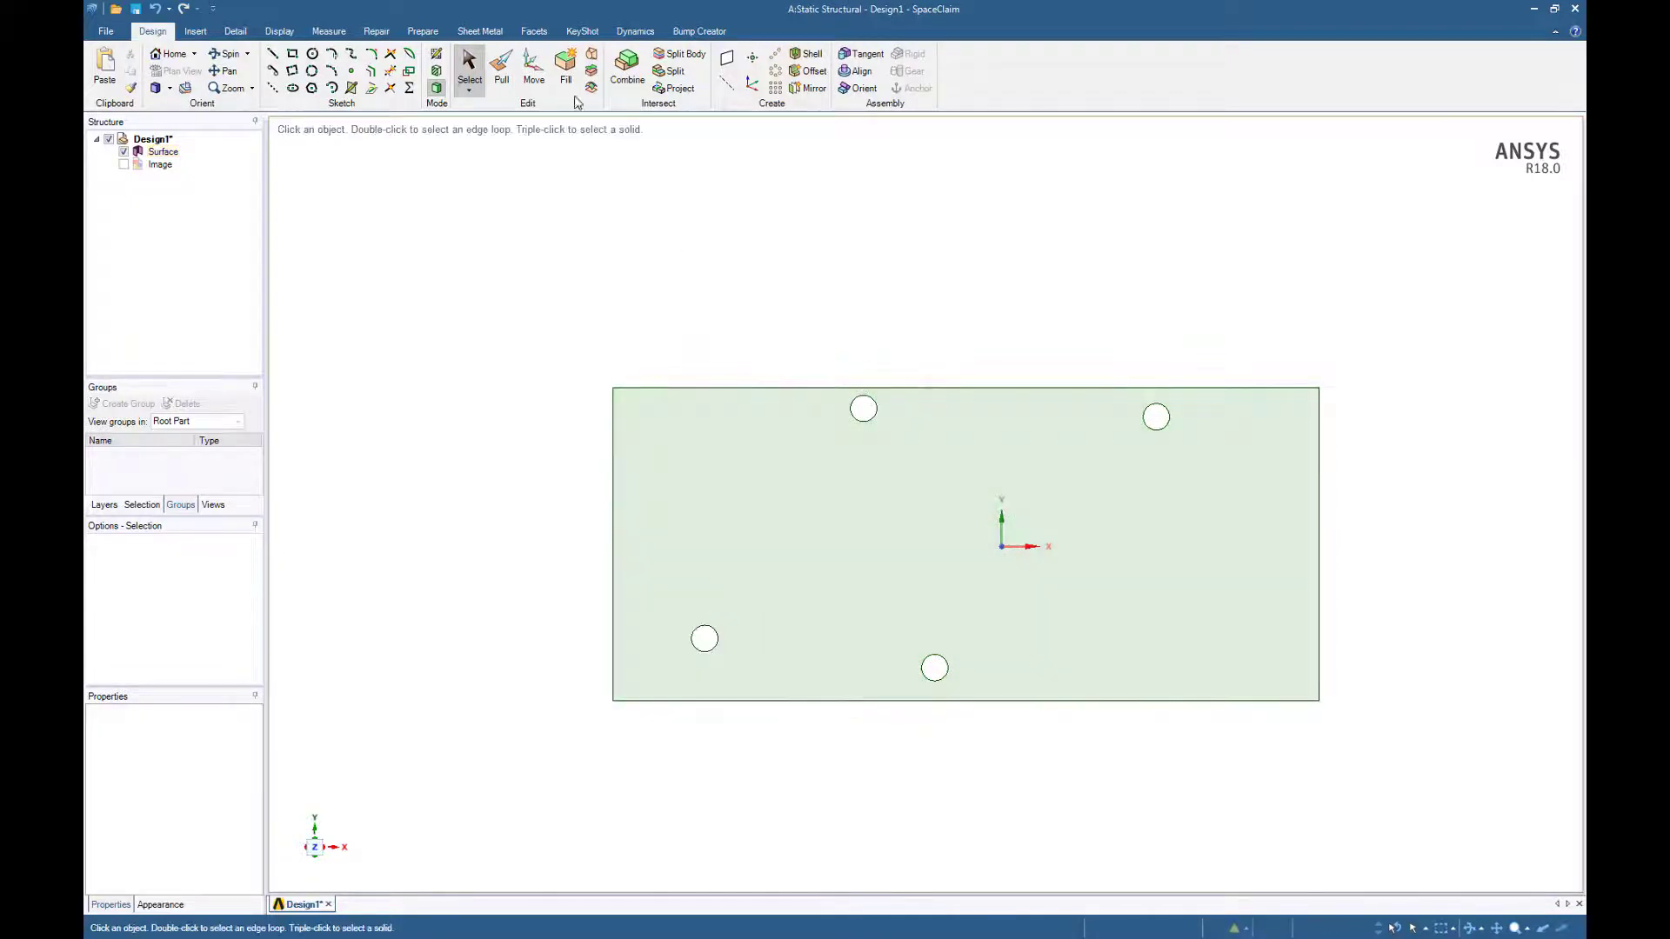
- Pull the plate's top edge slightly upward
{"action": "left_click", "coordinate": [505, 71]}
{"action": "left_click", "coordinate": [929, 388]}
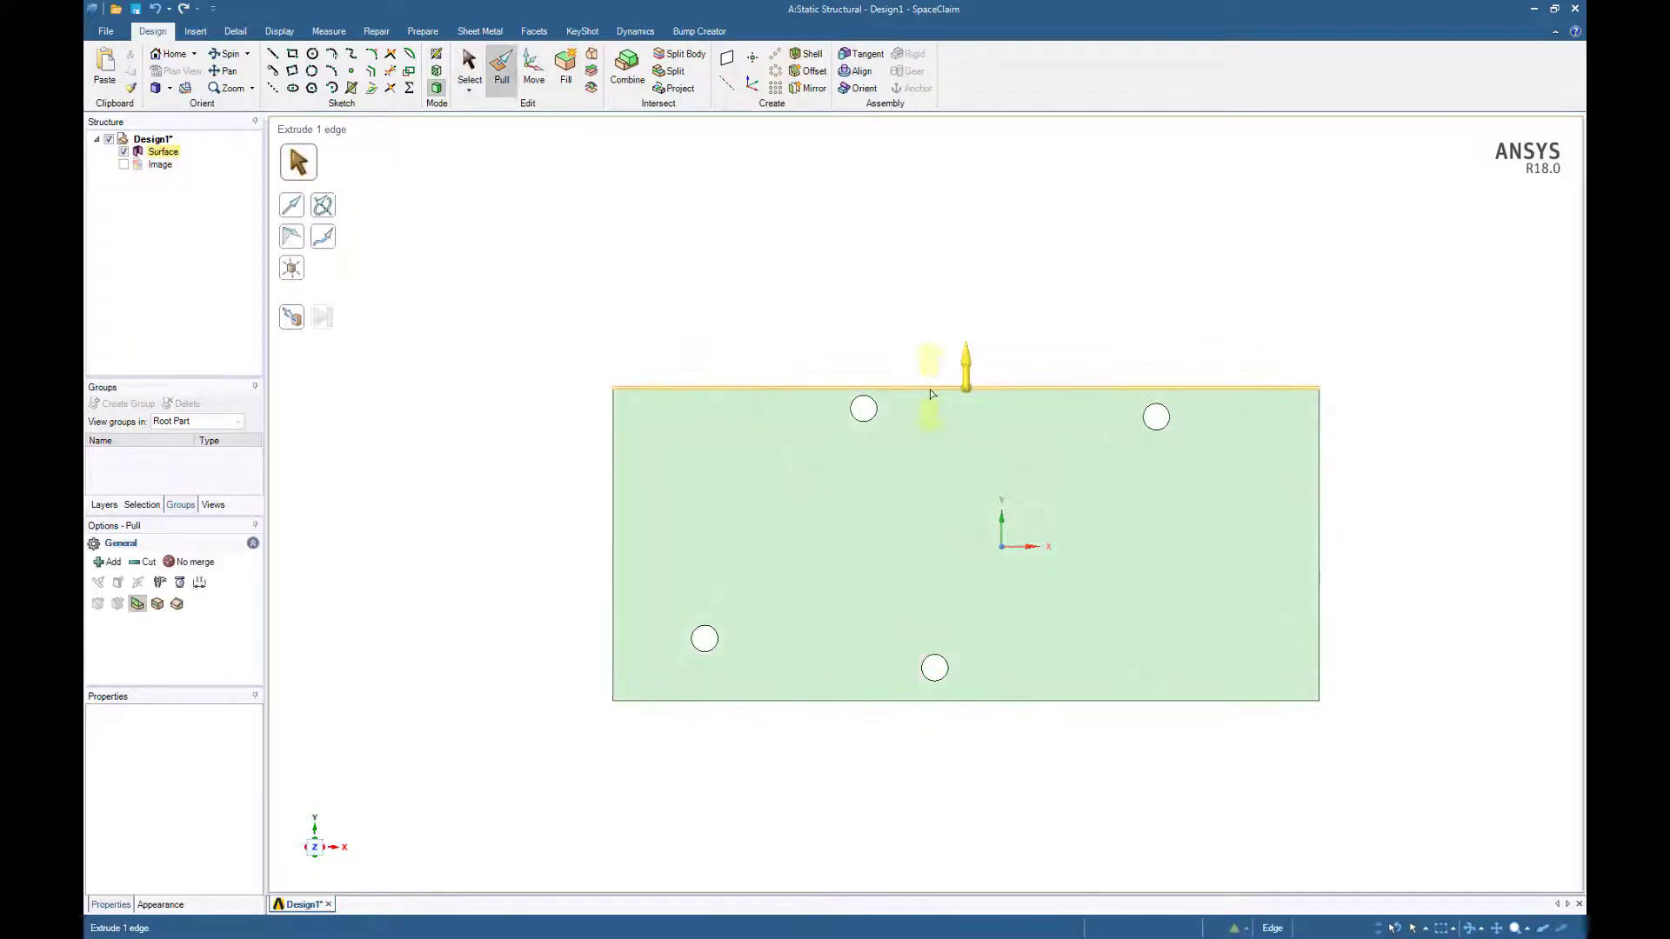
{"action": "left_click_drag", "start_coordinate": [931, 387], "coordinate": [912, 320]}
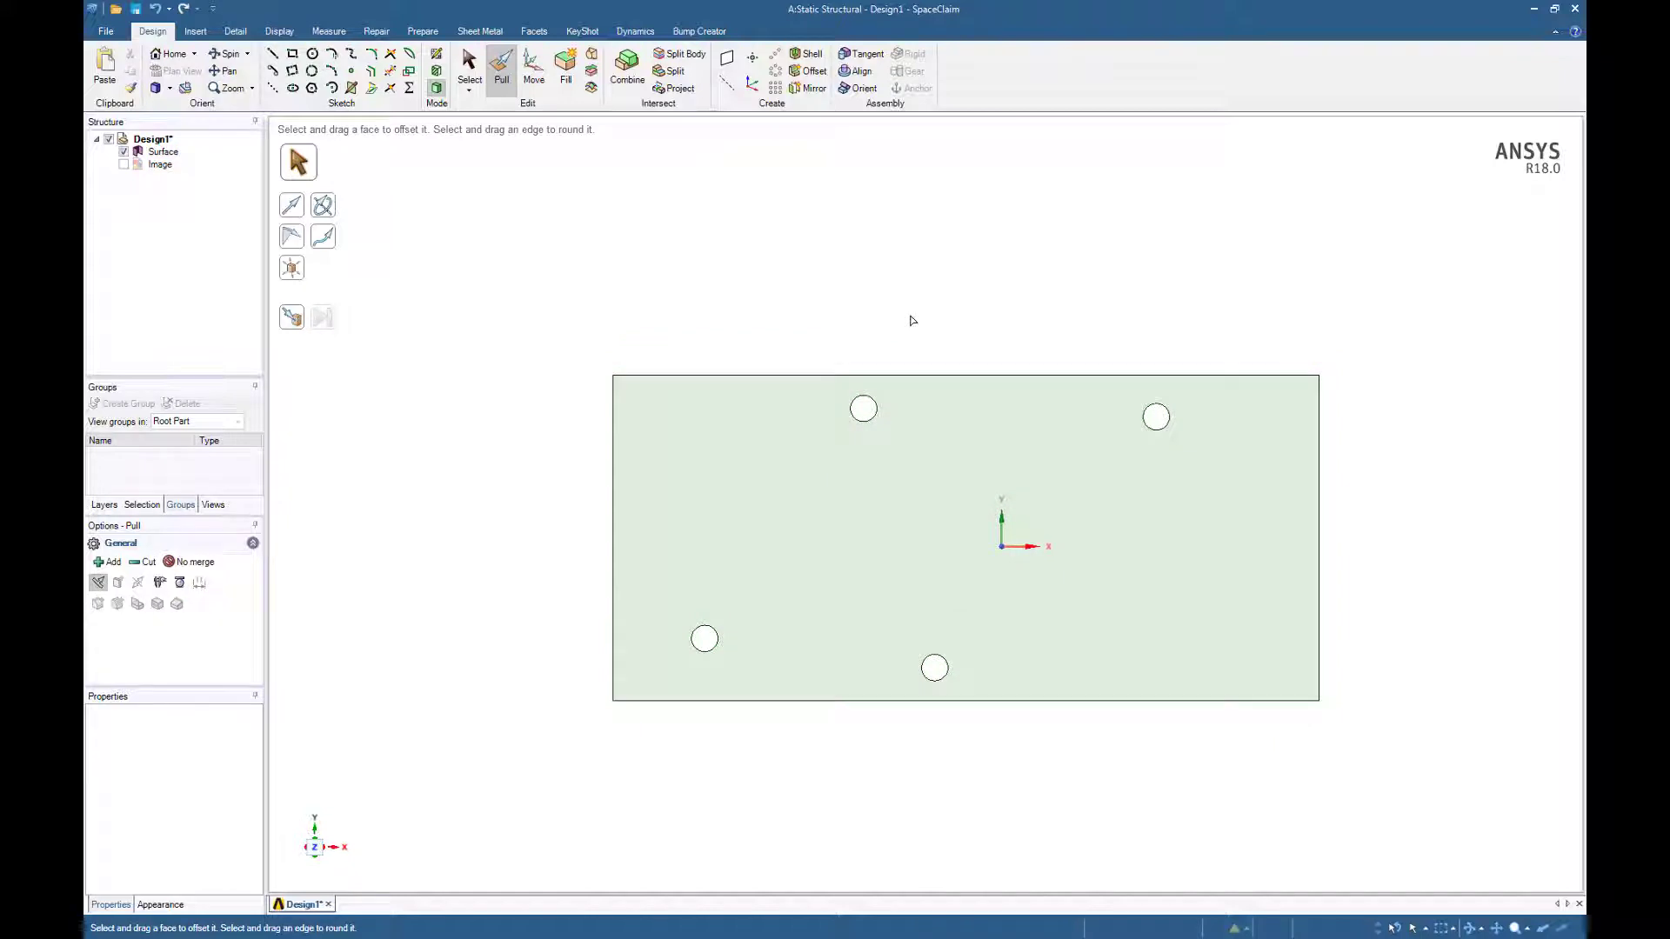
{"action": "key", "text": "s"}
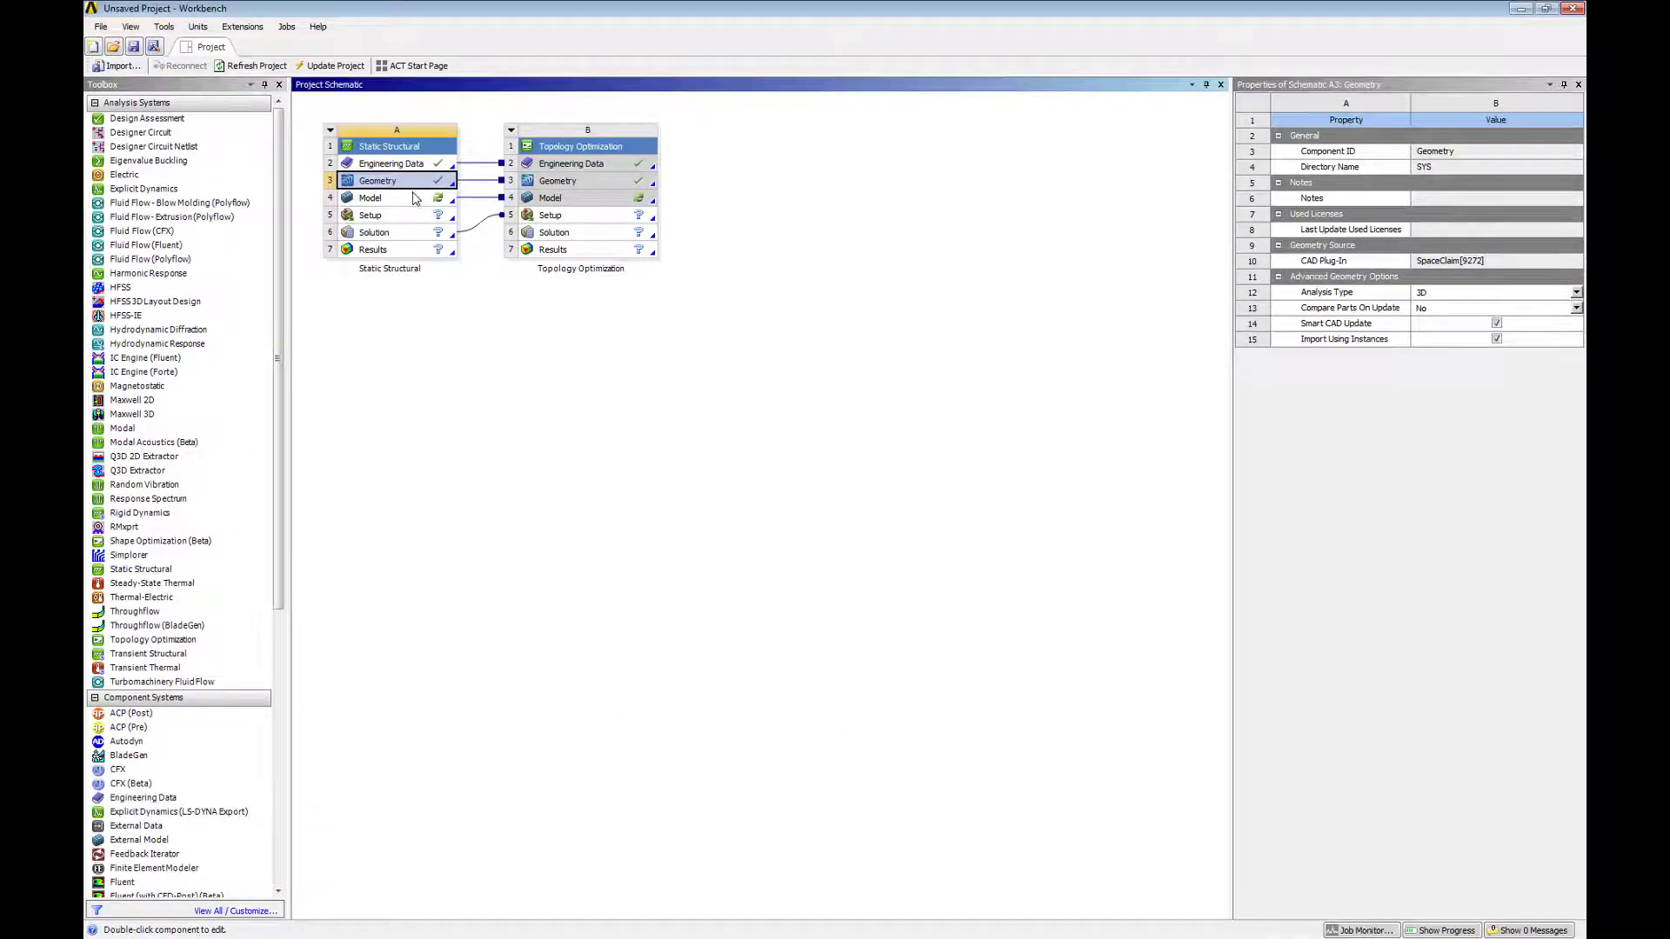
{"action": "double_click", "coordinate": [414, 198]}
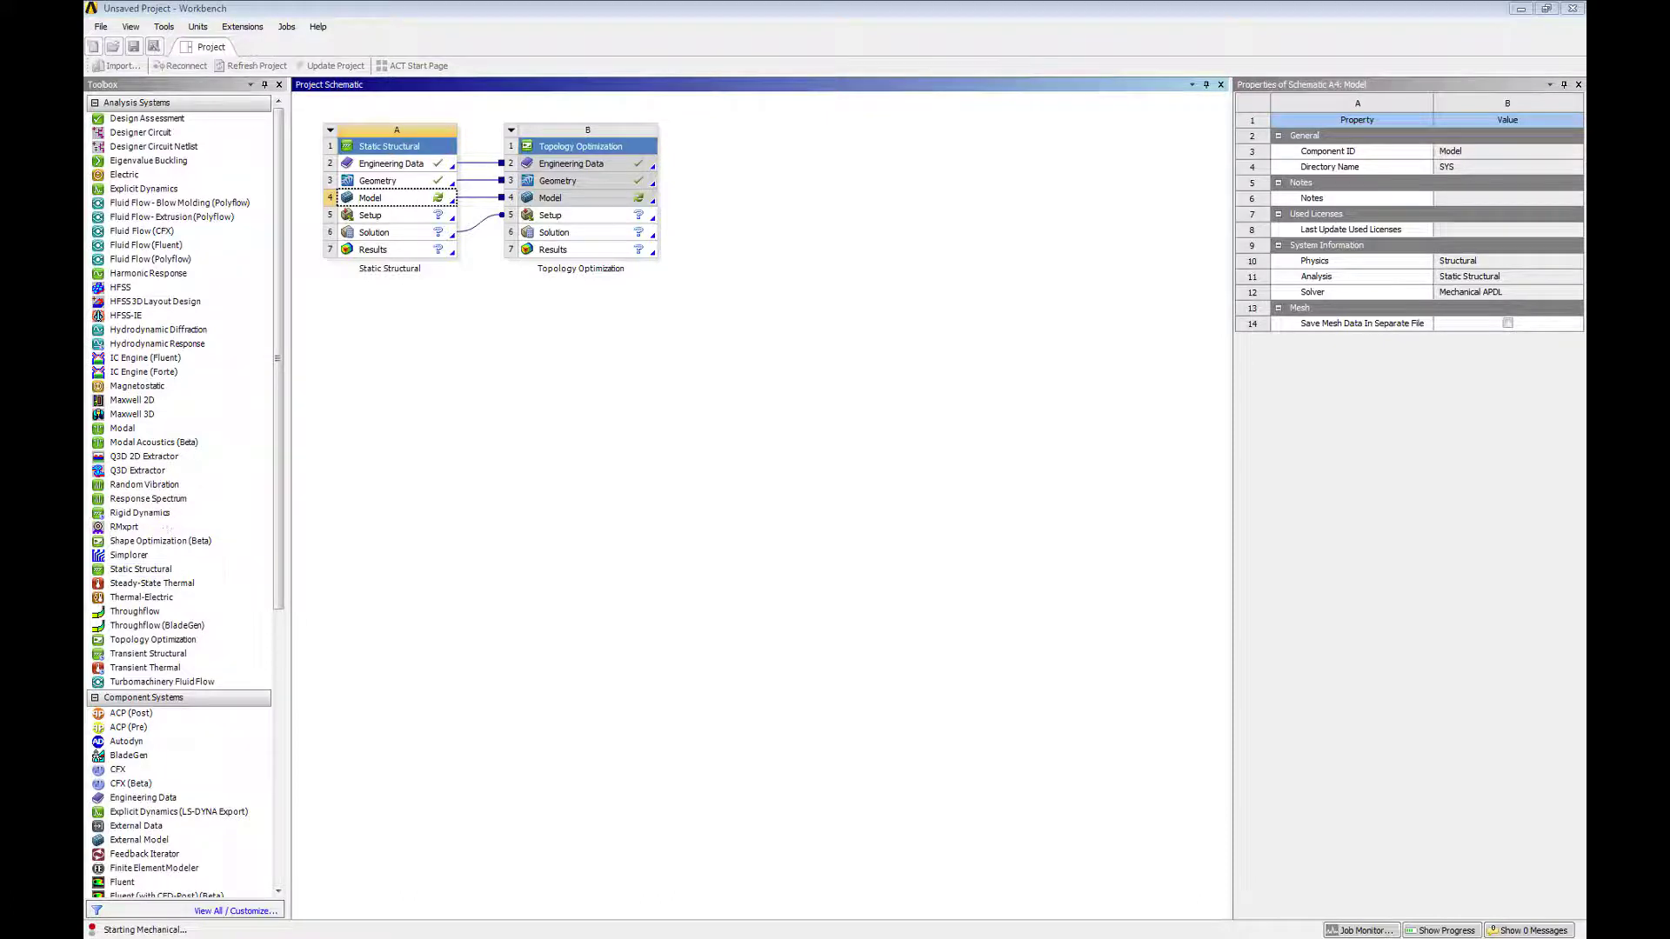
- Set Geometry cell A3's Analysis Type to 2D and open Model cell A4 in Mechanical
{"action": "left_click", "coordinate": [1576, 341]}
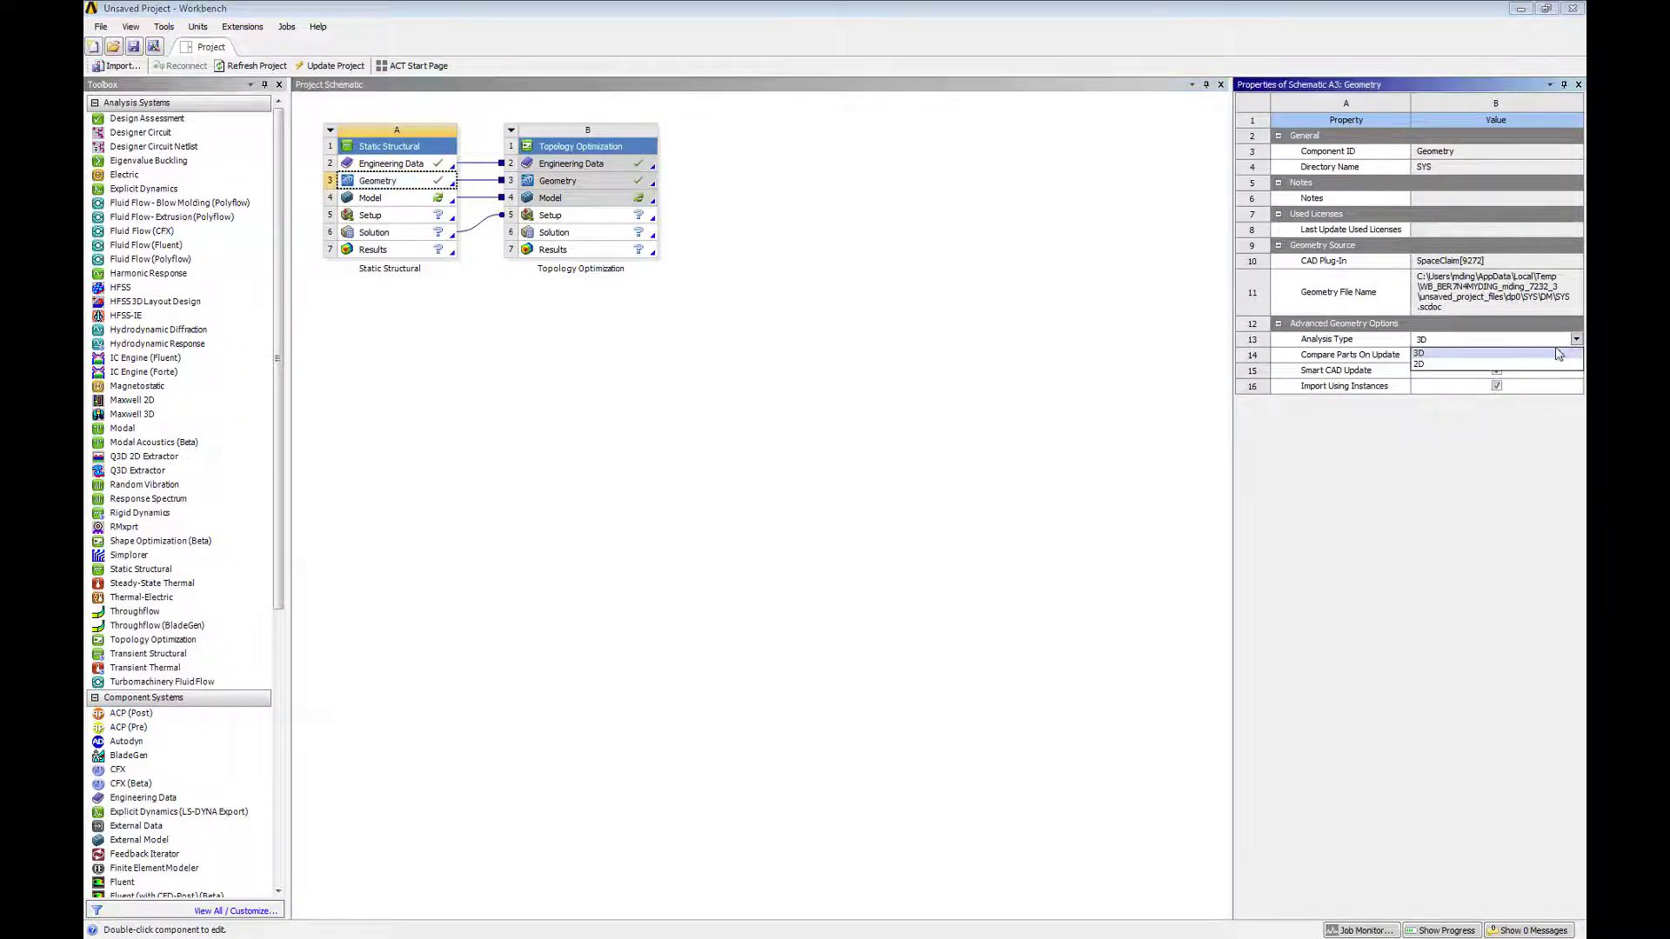
{"action": "left_click", "coordinate": [1513, 371]}
{"action": "double_click", "coordinate": [422, 202]}
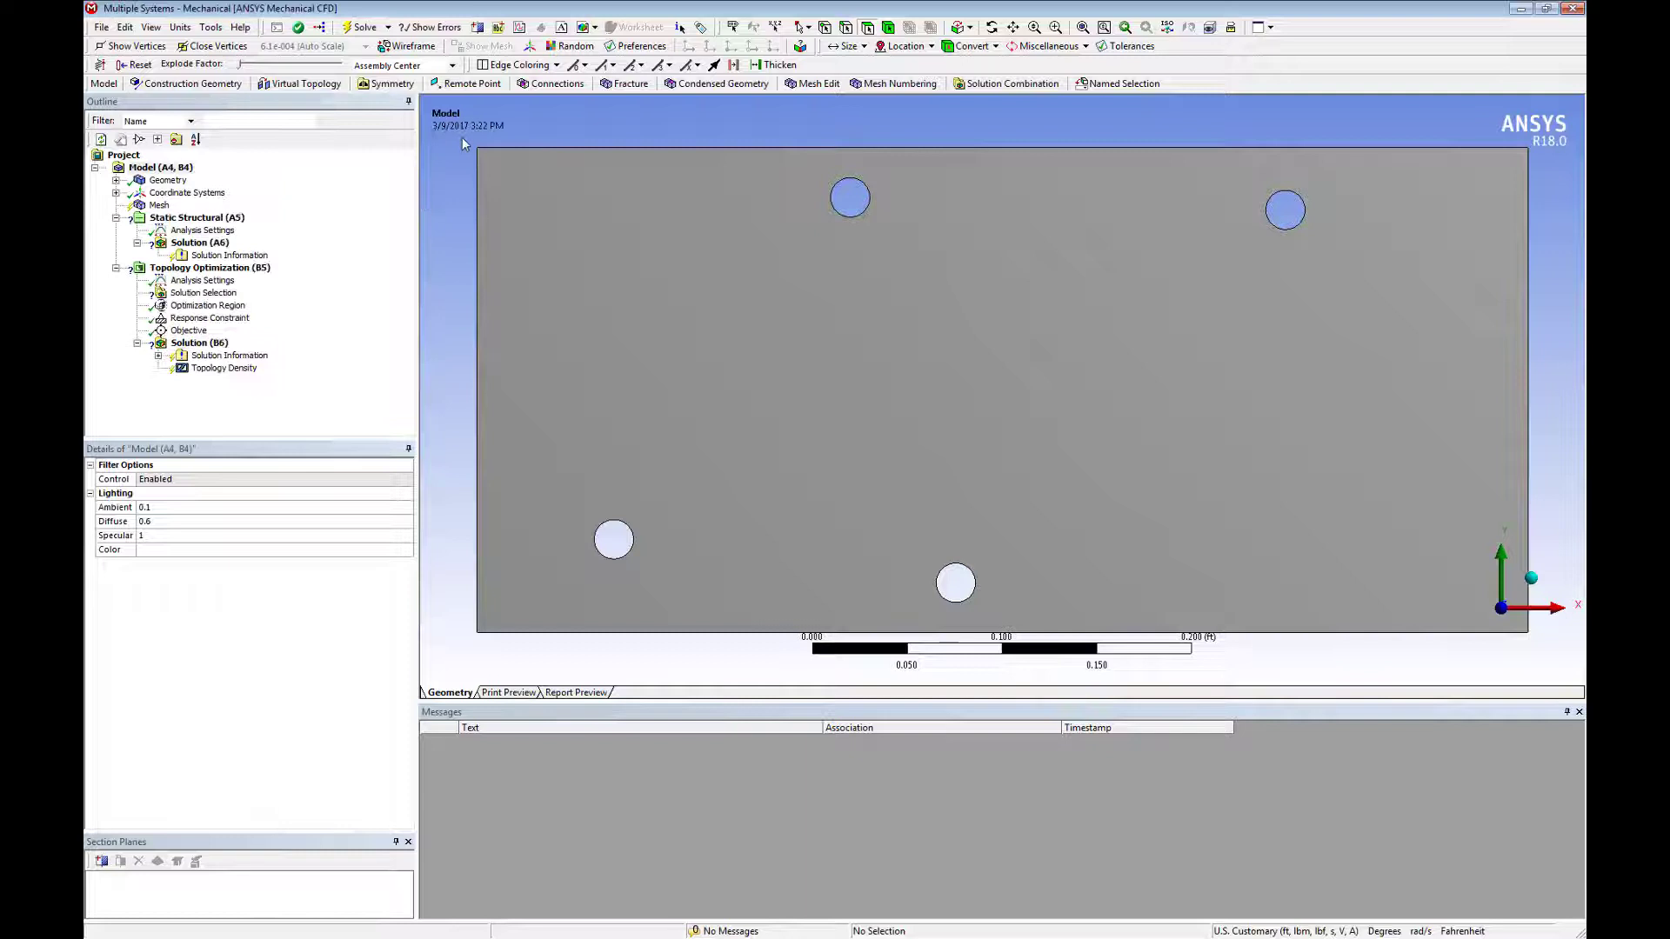
- Set the SYS\Surface body's thickness to 0.01 ft
{"action": "left_click", "coordinate": [116, 180]}
{"action": "left_click", "coordinate": [193, 192]}
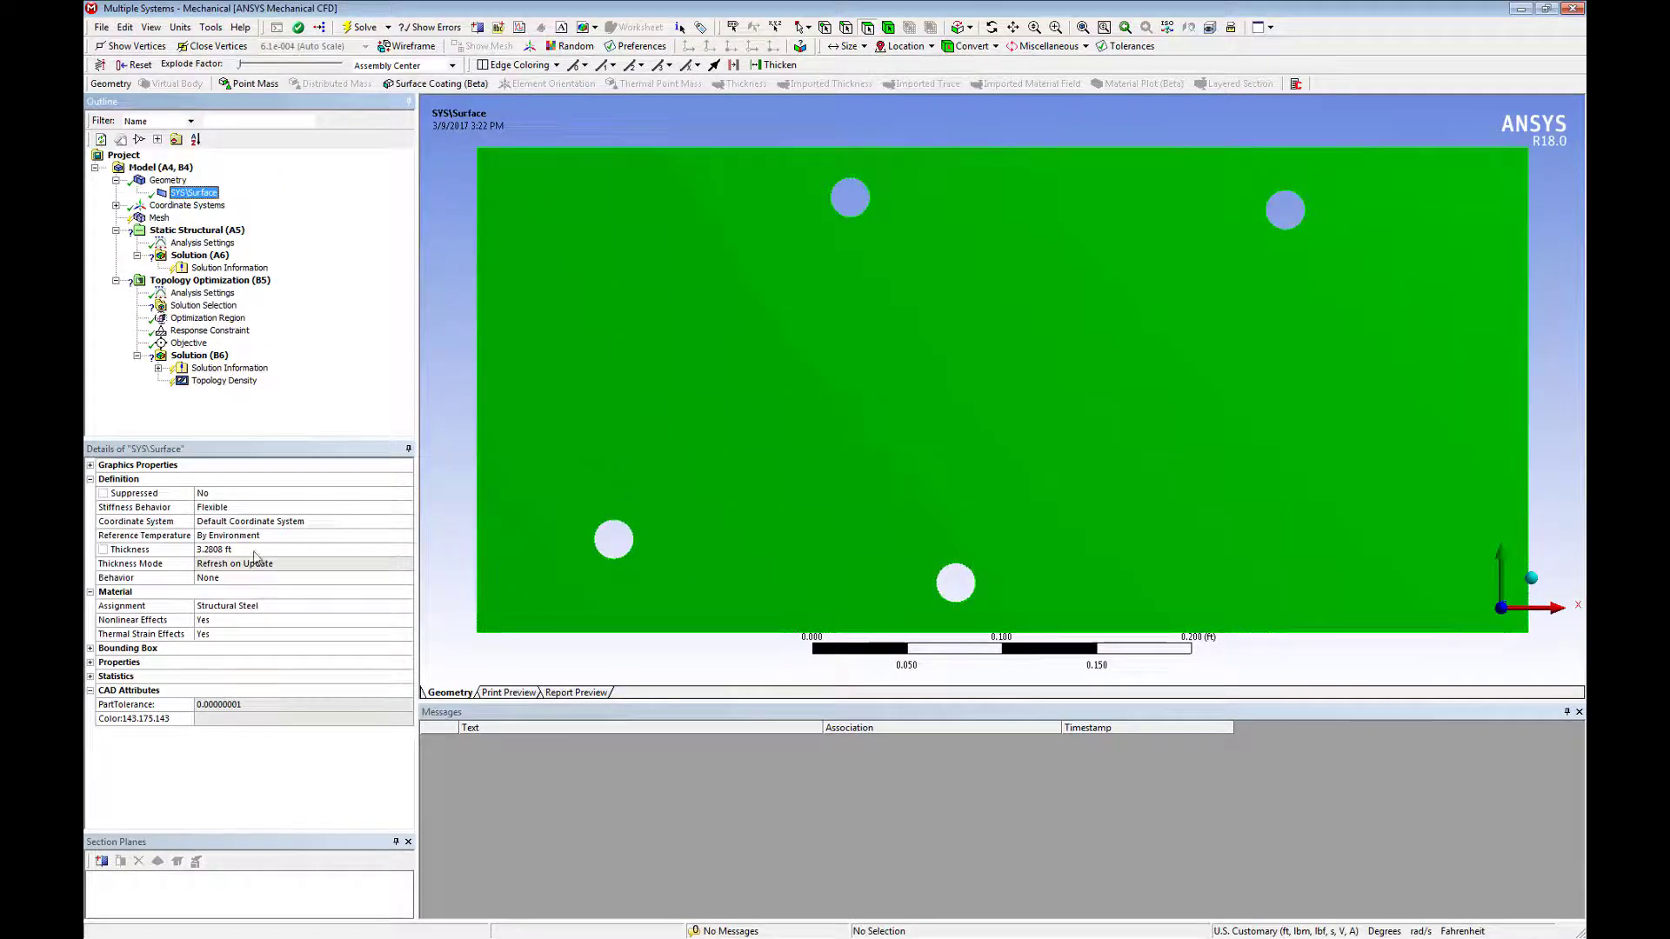
{"action": "left_click", "coordinate": [255, 550]}
{"action": "type", "text": "0.0"}
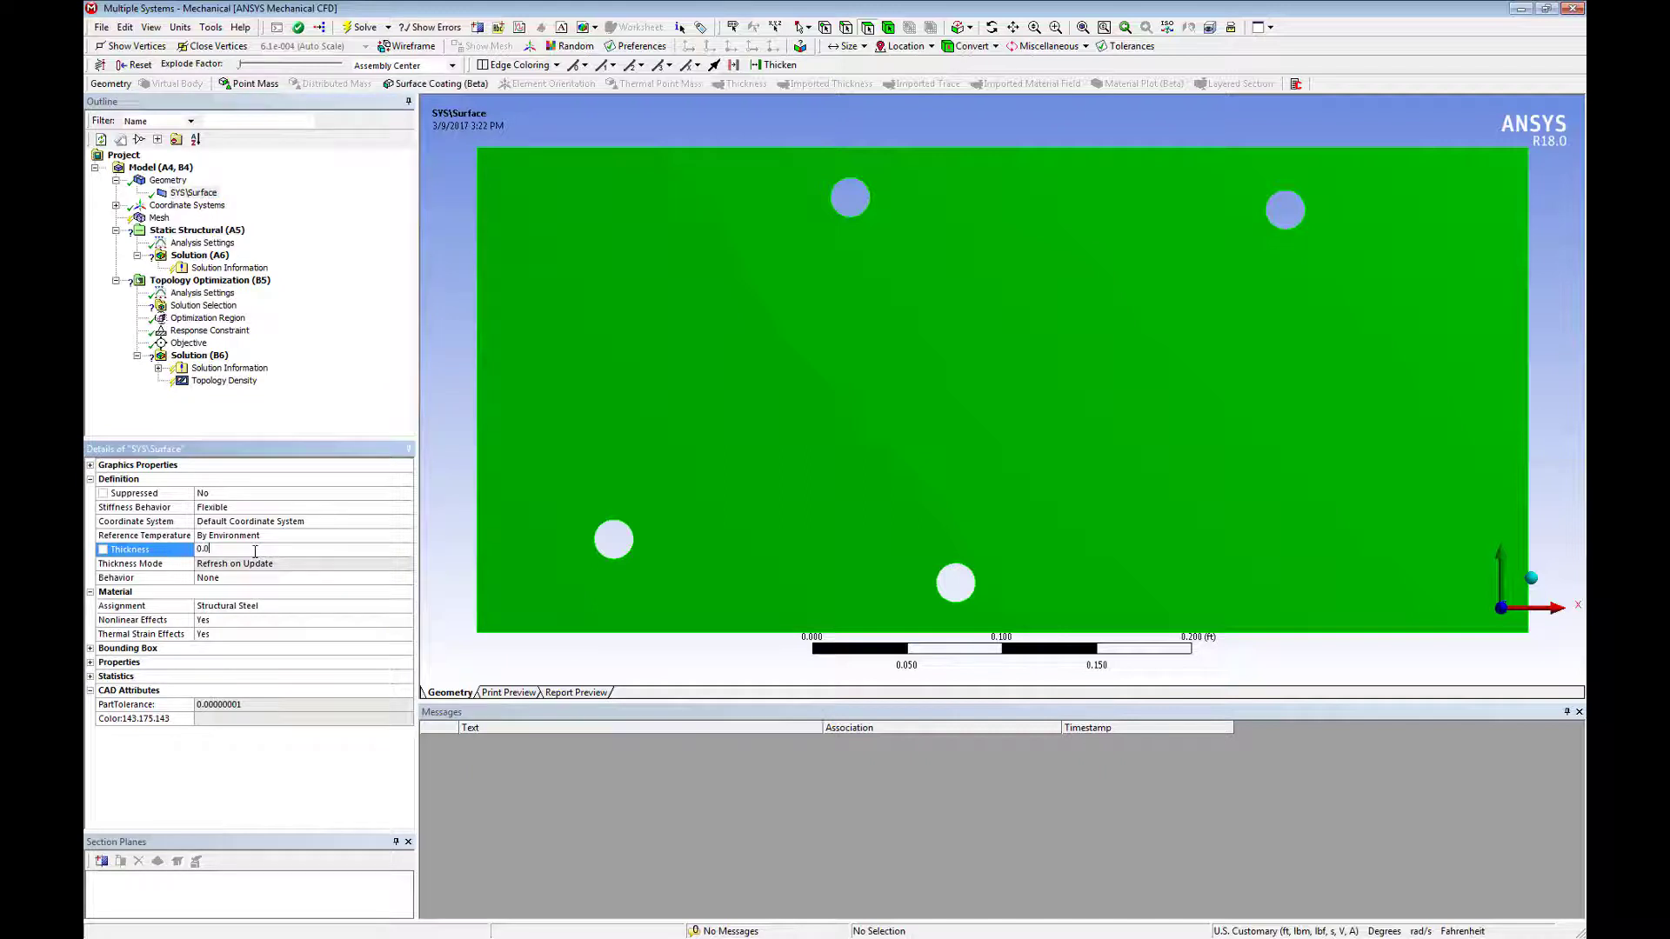
{"action": "type", "text": "1"}
{"action": "key", "text": "Return"}
- Add a 0.01 ft Face Sizing to the plate face and generate the mesh
{"action": "left_click", "coordinate": [158, 217]}
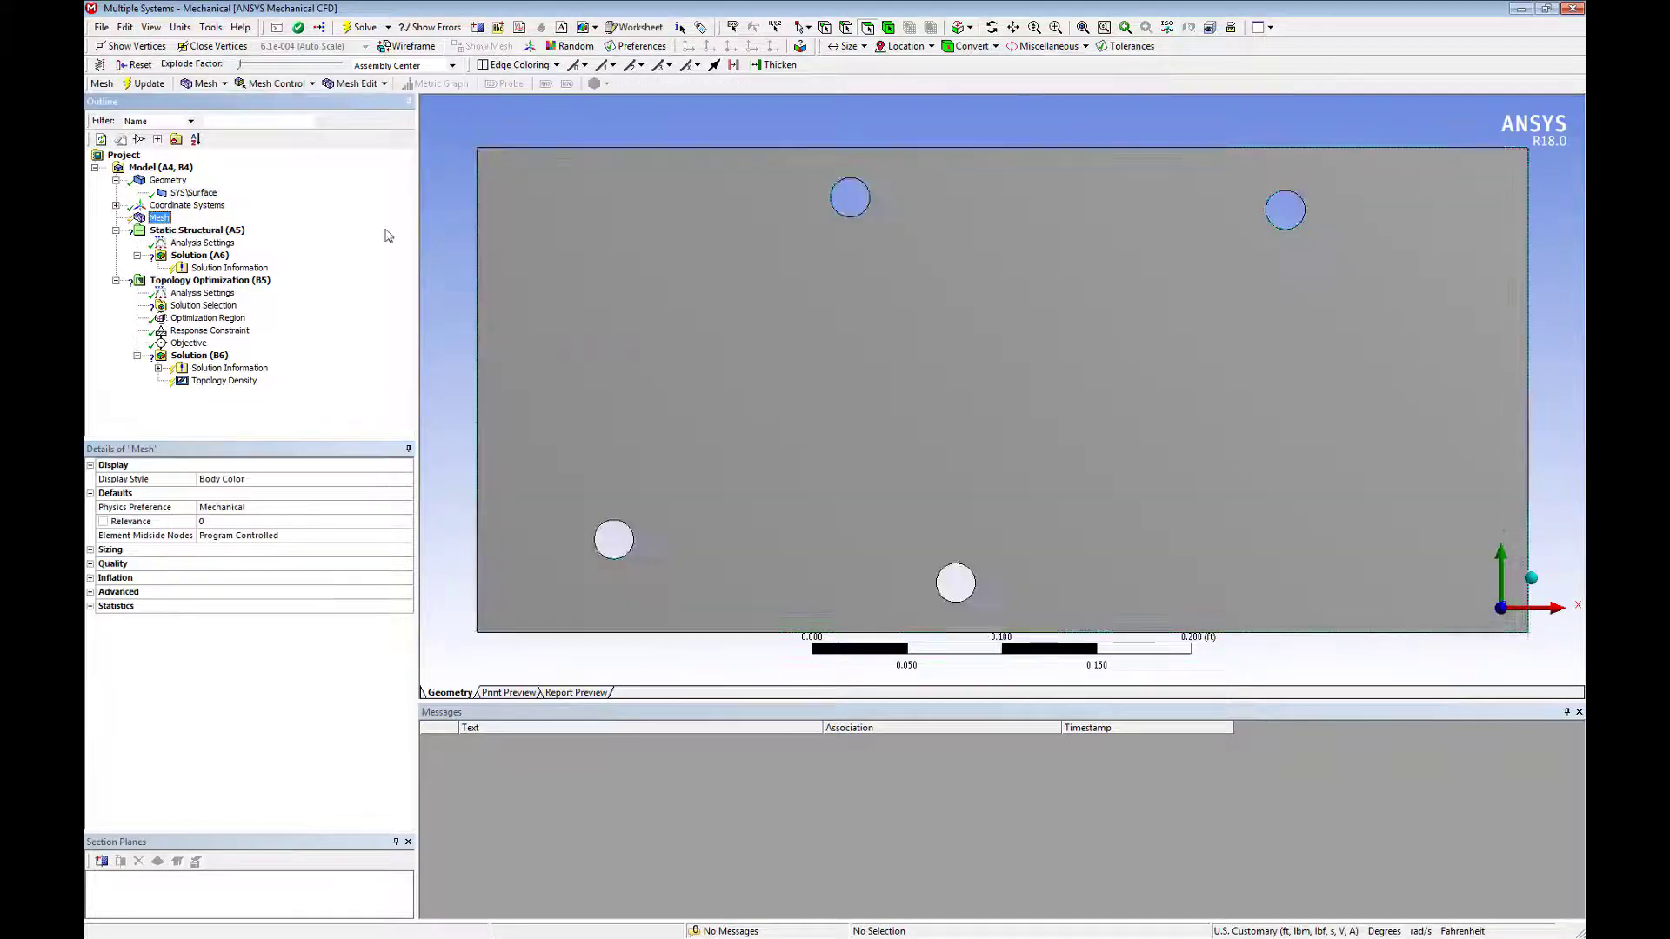
{"action": "left_click", "coordinate": [623, 255]}
{"action": "right_click", "coordinate": [634, 259]}
{"action": "mouse_move", "coordinate": [668, 270]}
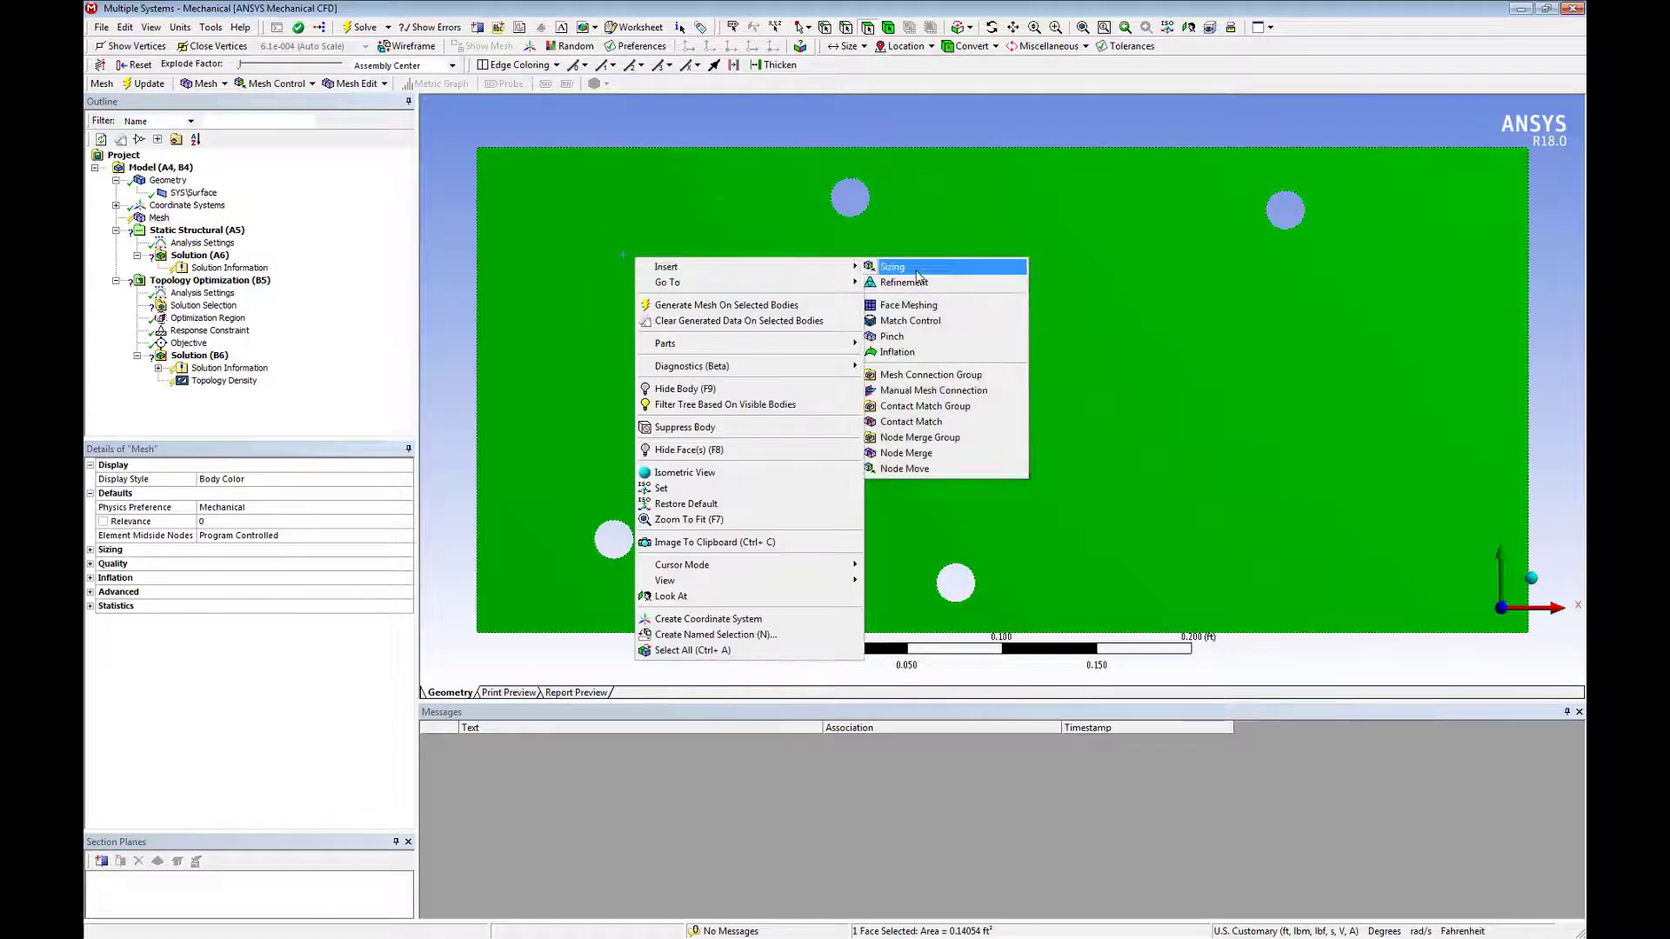
{"action": "left_click", "coordinate": [900, 281]}
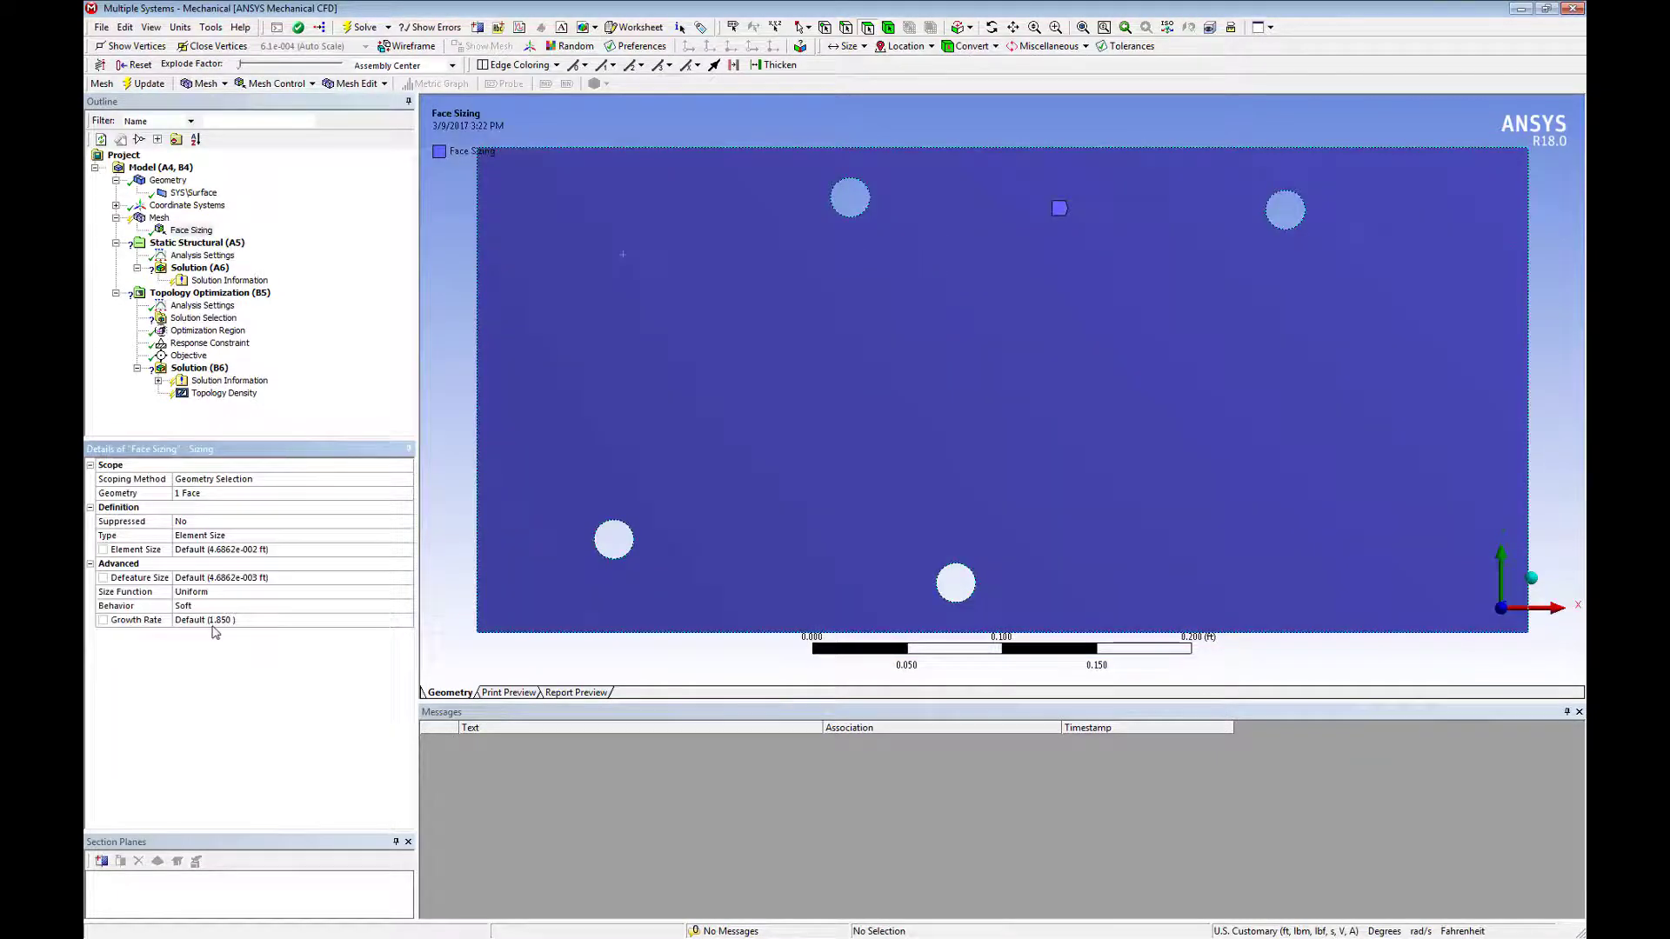
{"action": "left_click", "coordinate": [287, 550]}
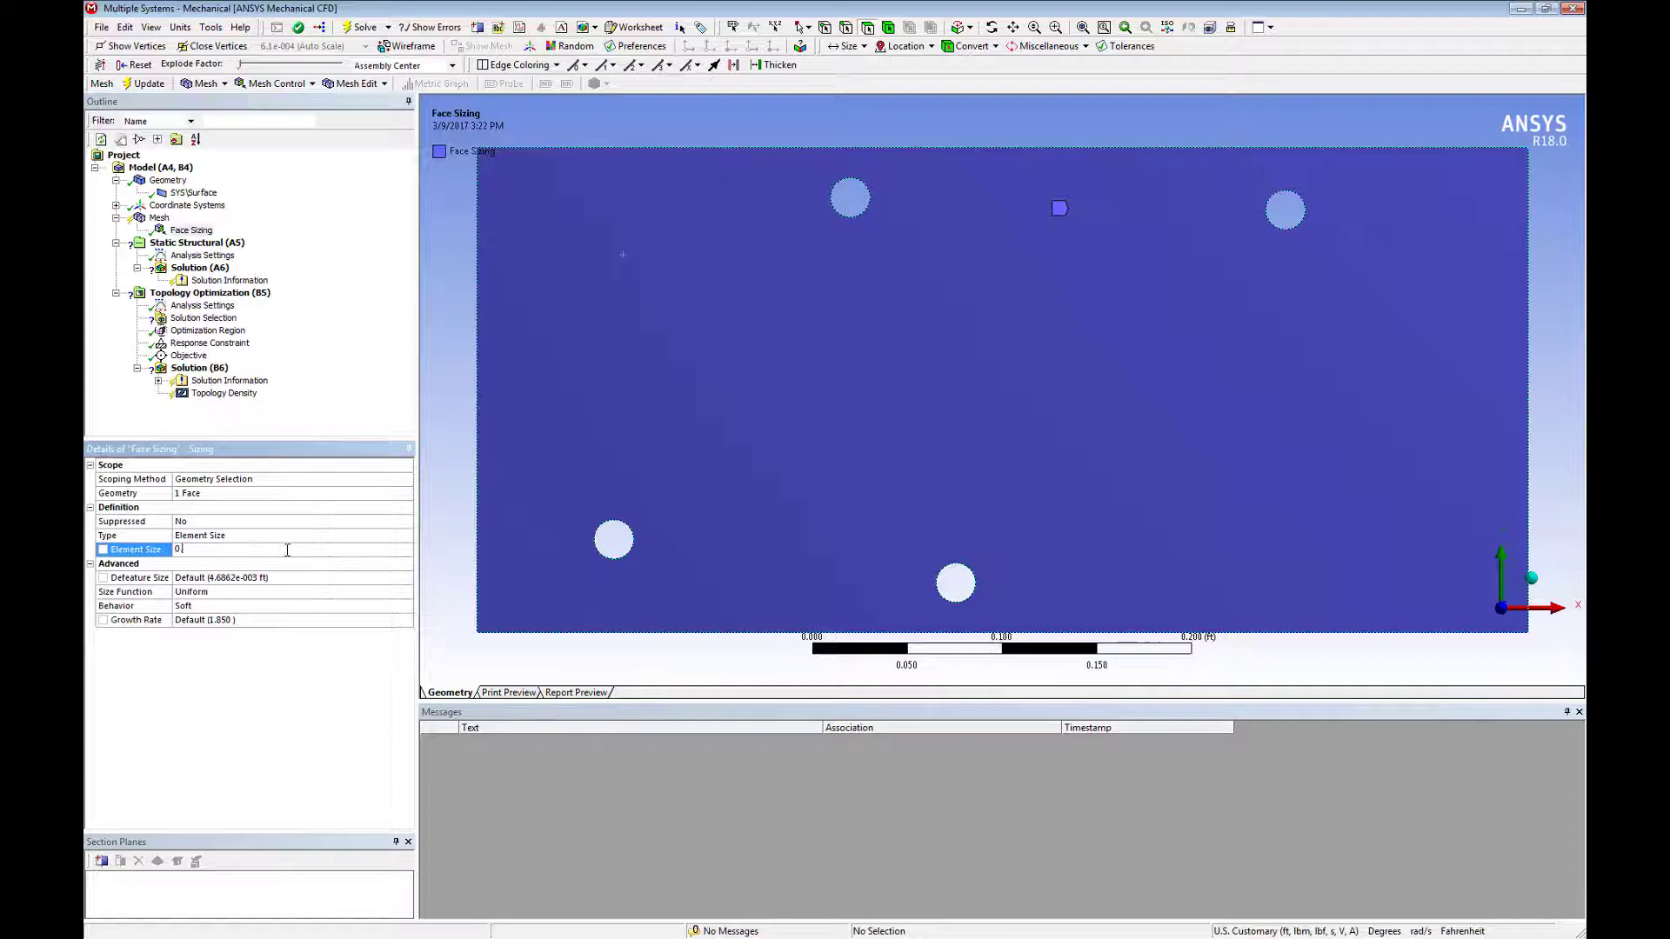
{"action": "type", "text": "0.01"}
{"action": "key", "text": "Return"}
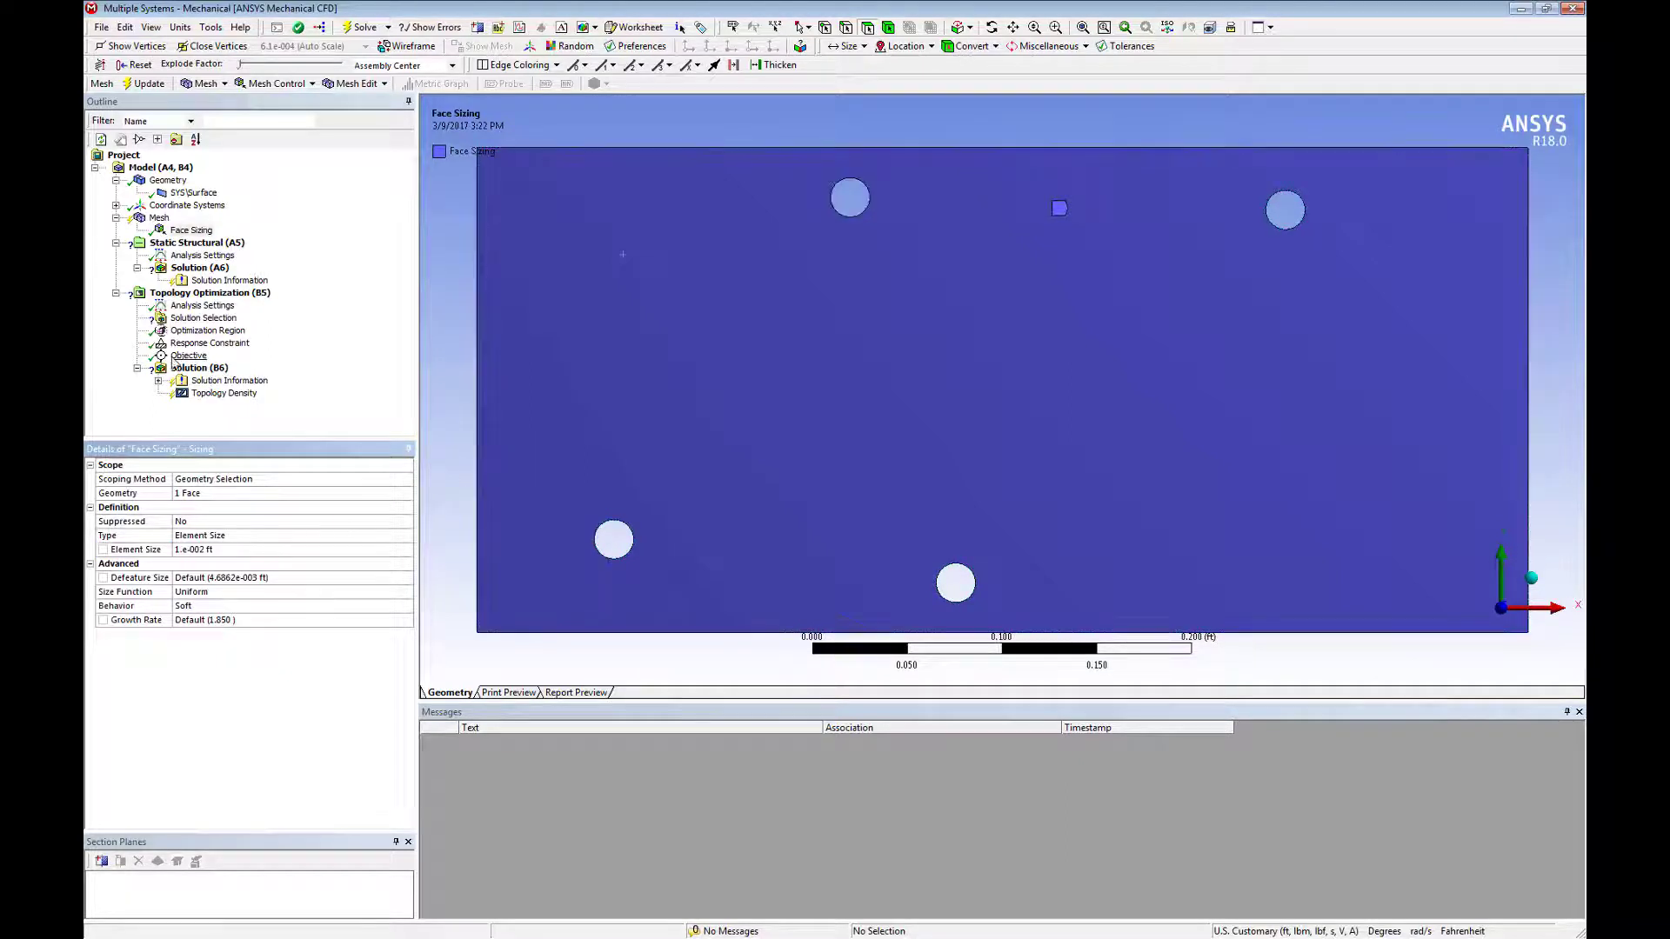
{"action": "right_click", "coordinate": [160, 221]}
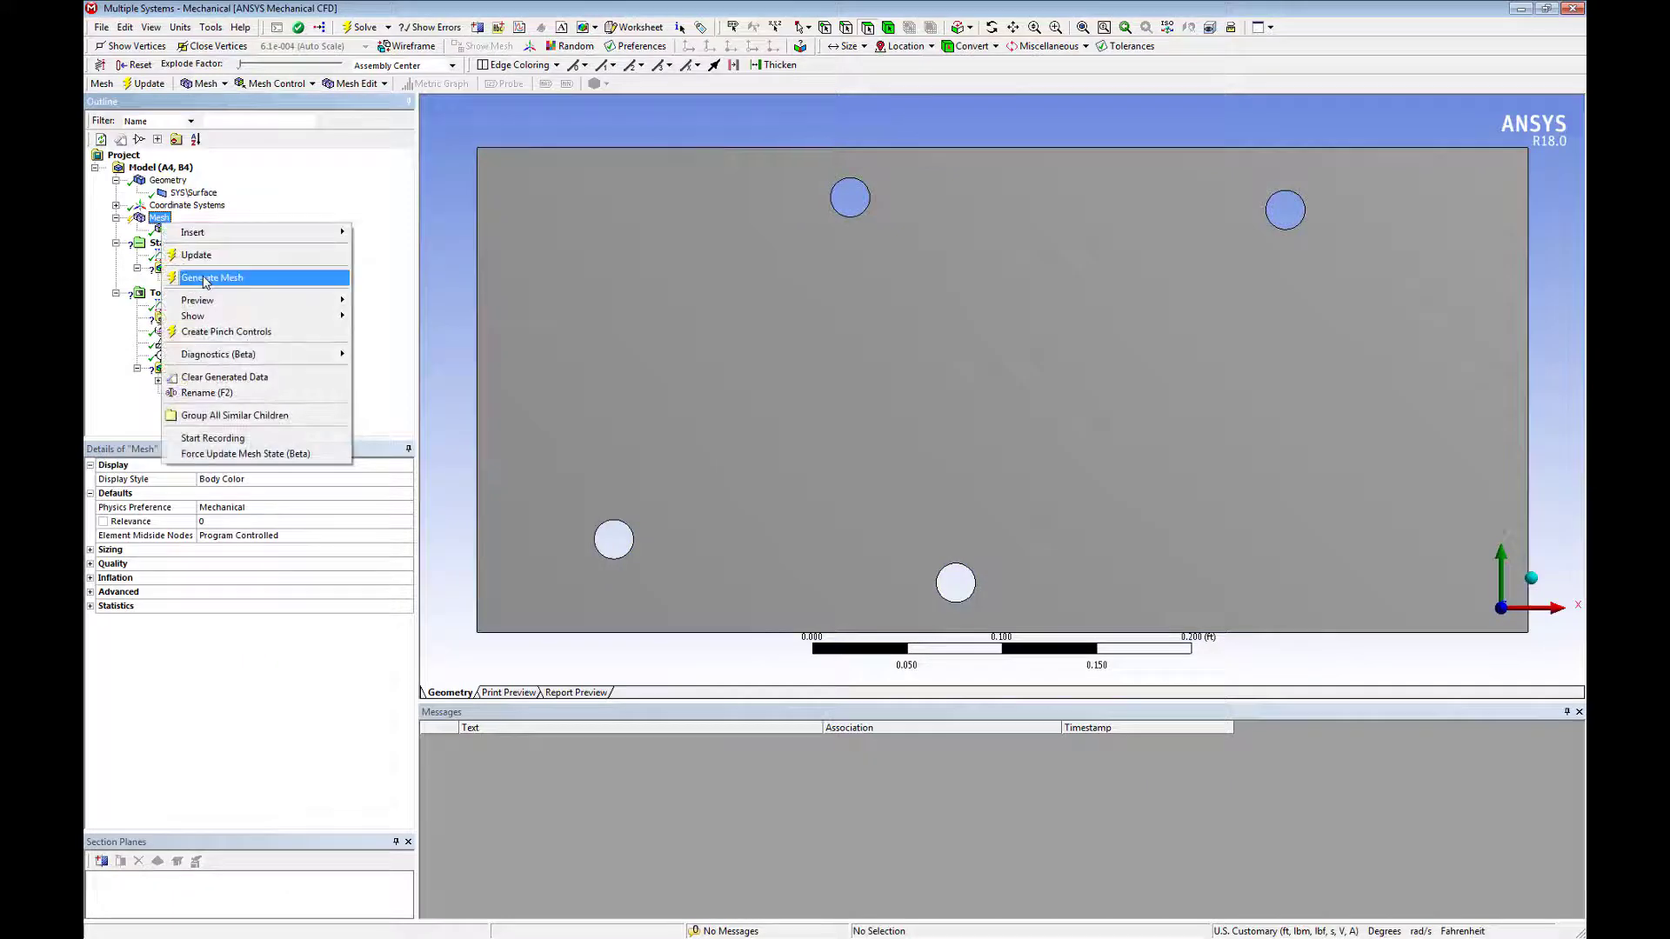
{"action": "left_click", "coordinate": [206, 274]}
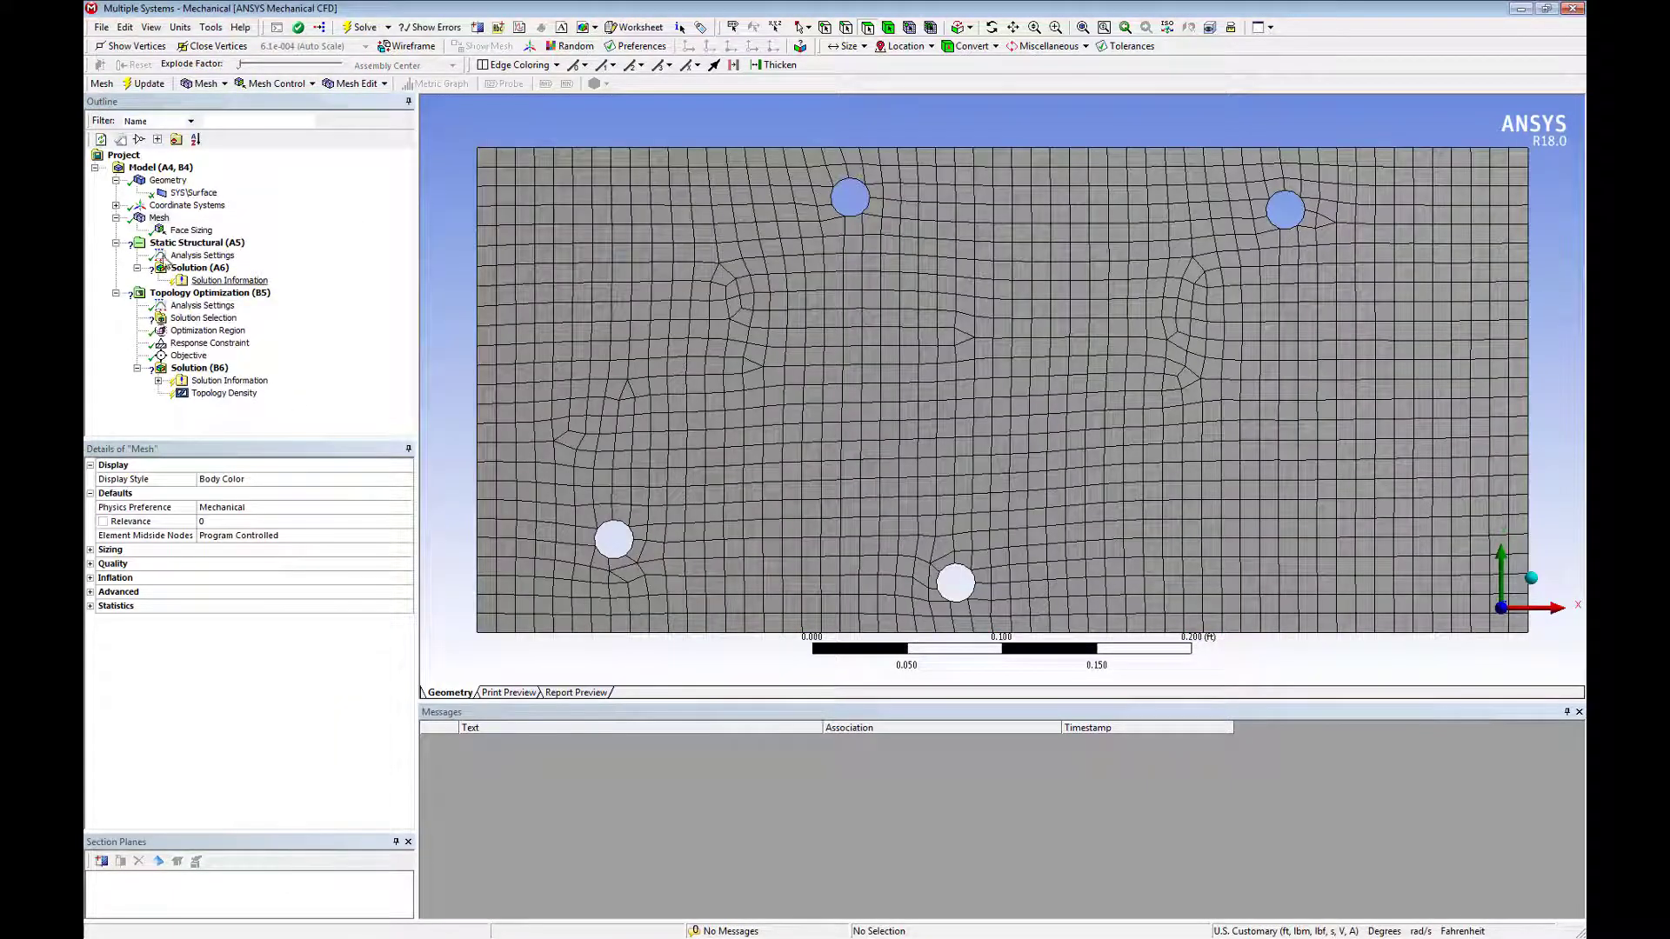
- Refine the Face Sizing to 0.005 ft and regenerate the mesh
{"action": "left_click", "coordinate": [187, 231]}
{"action": "left_click", "coordinate": [274, 550]}
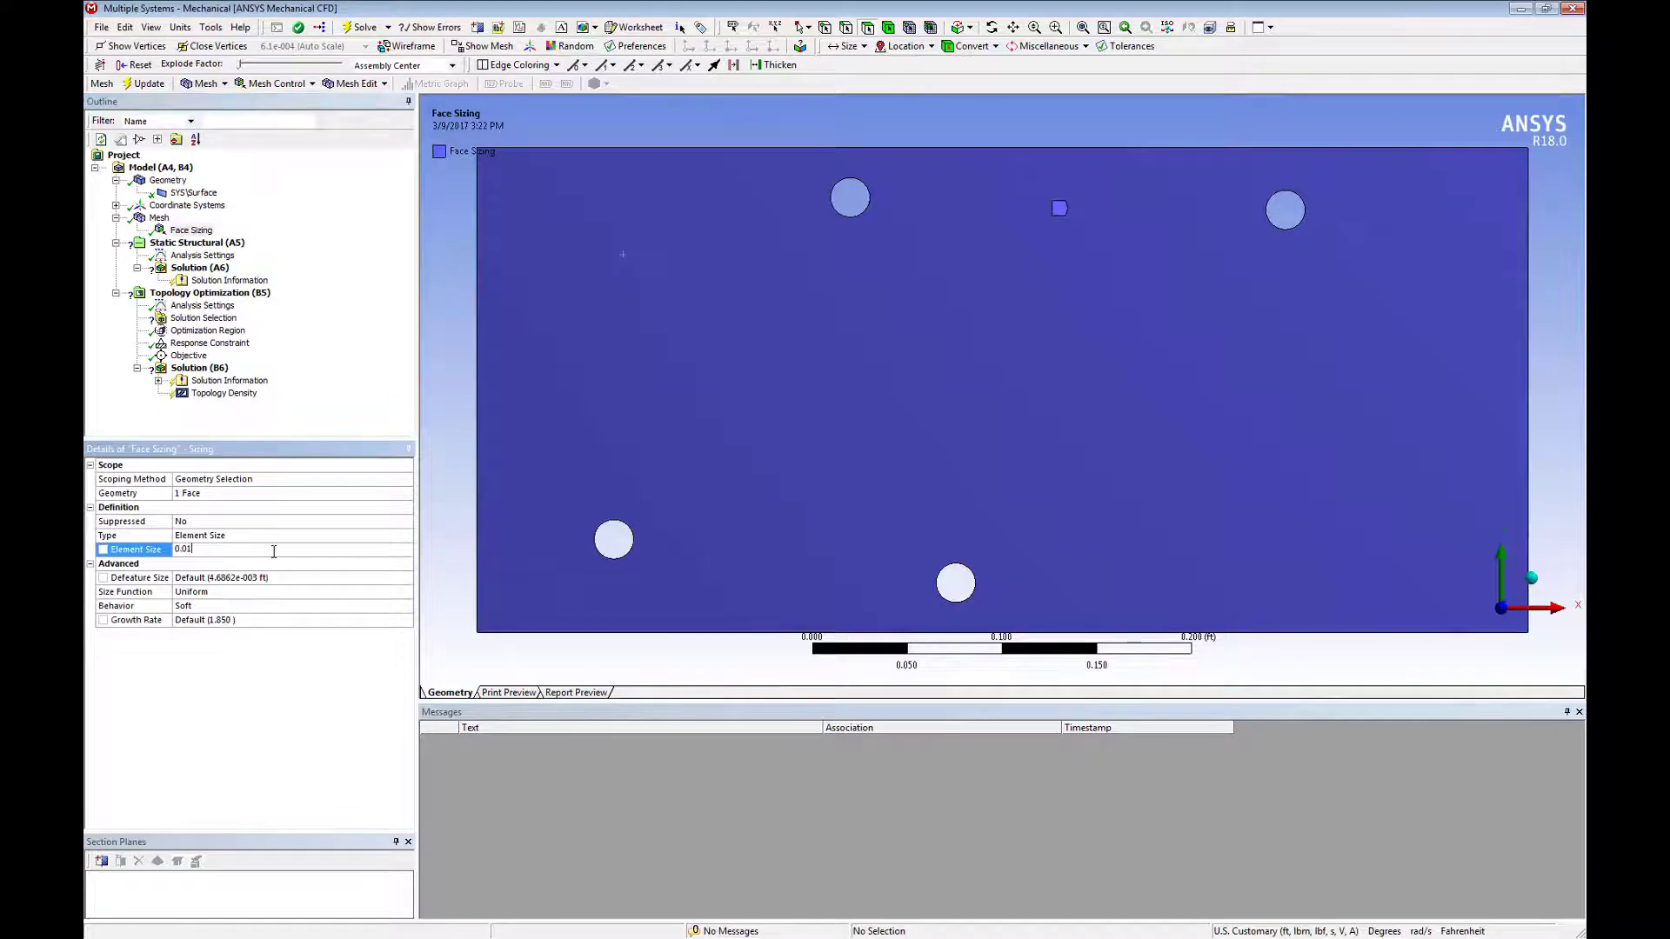
{"action": "type", "text": "0.005"}
{"action": "key", "text": "Return"}
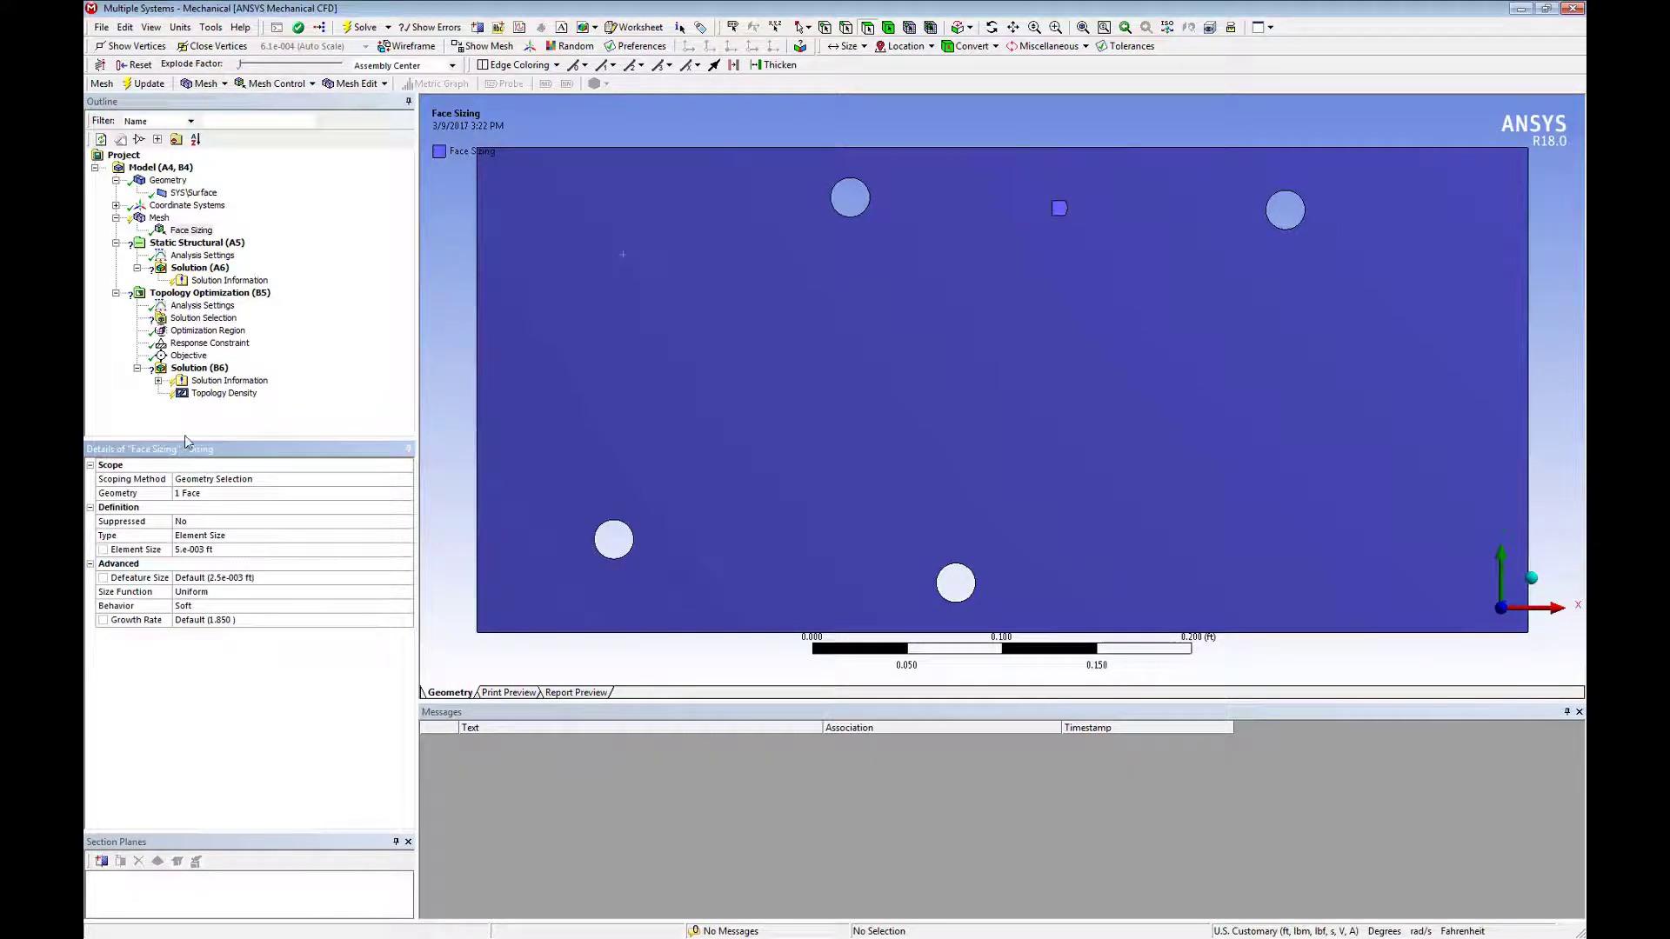
{"action": "right_click", "coordinate": [162, 217]}
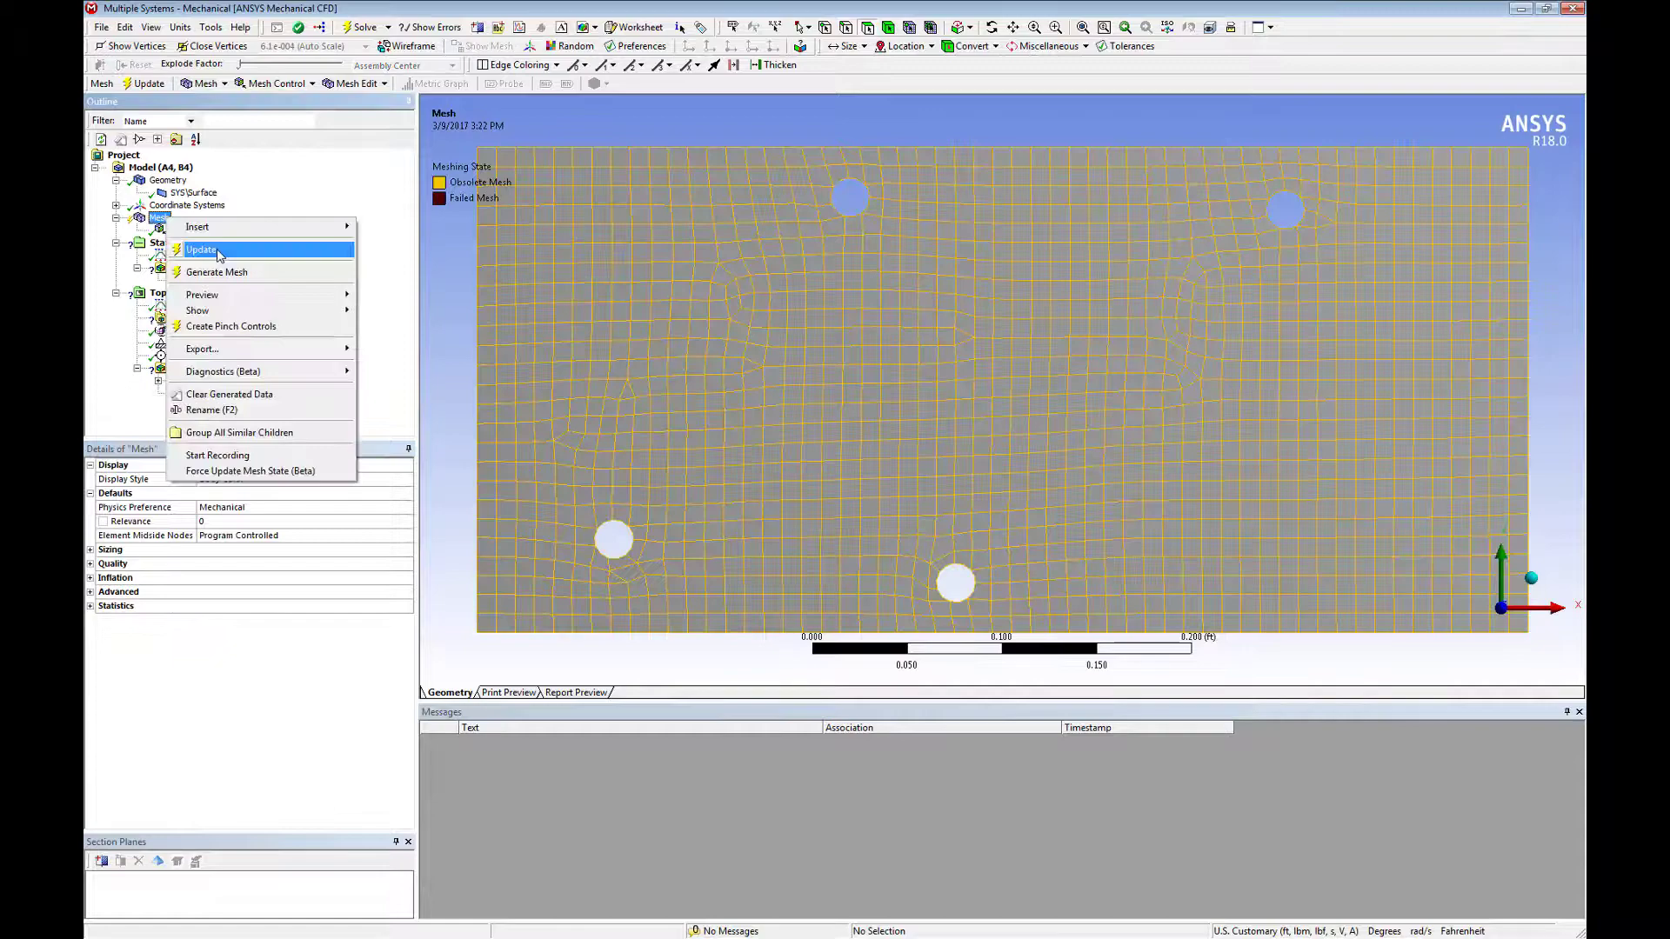
{"action": "left_click", "coordinate": [204, 271]}
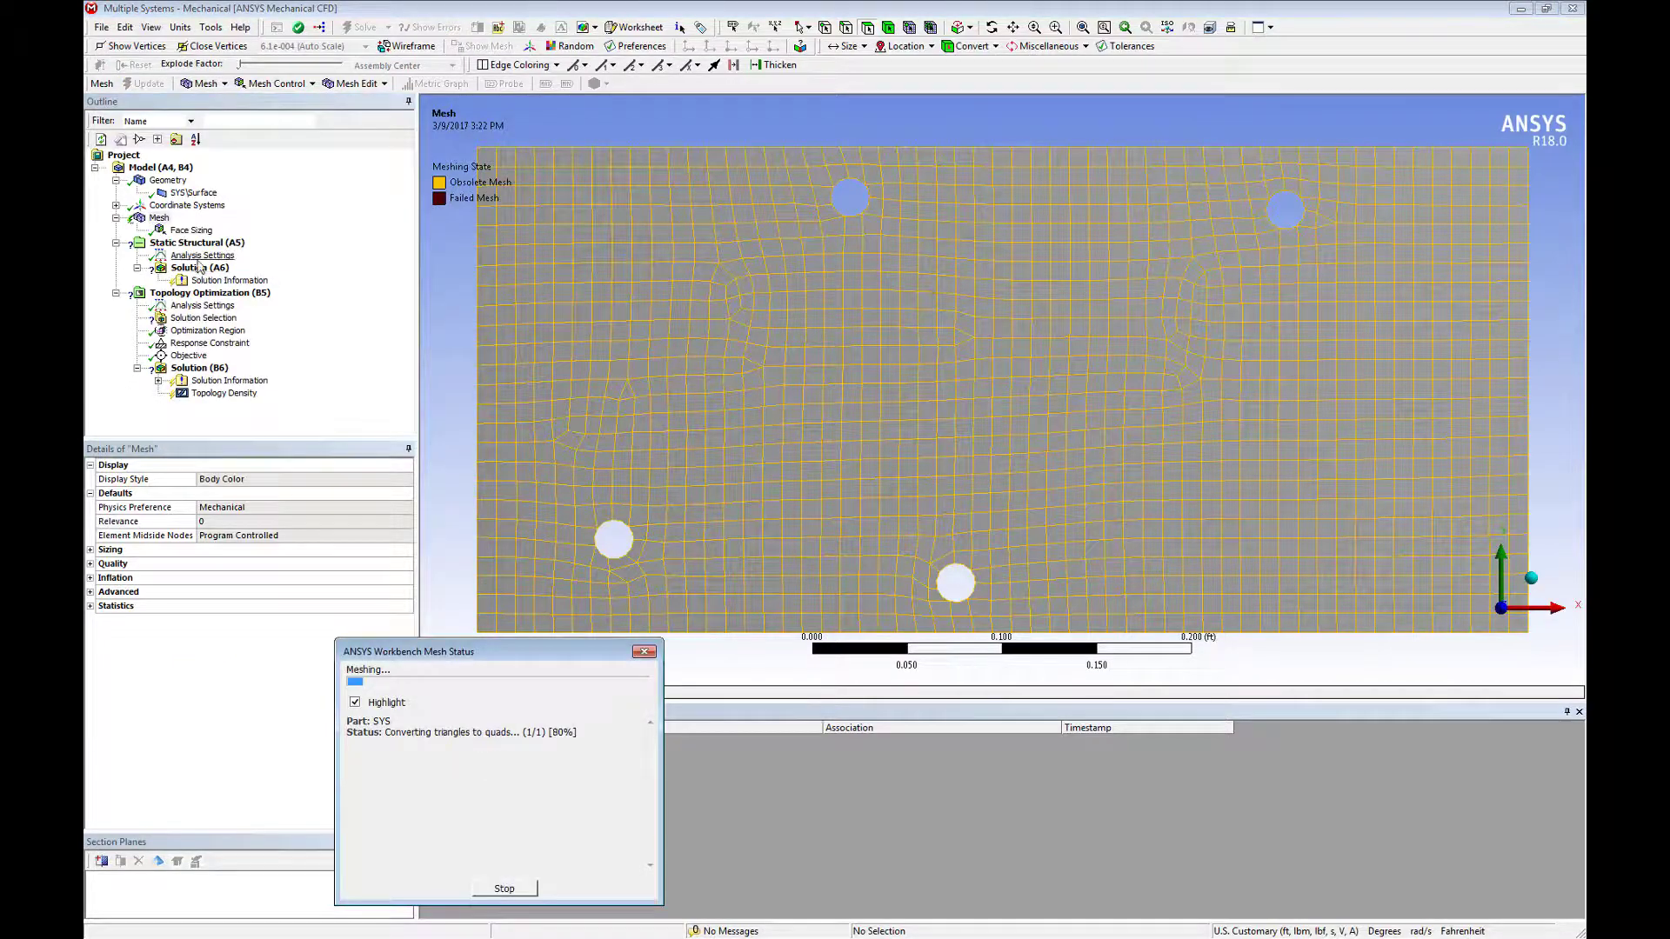
{"action": "left_click", "coordinate": [197, 242]}
- Add a Fixed Support on the two selected hole edges
{"action": "right_click", "coordinate": [681, 275]}
{"action": "mouse_move", "coordinate": [722, 285]}
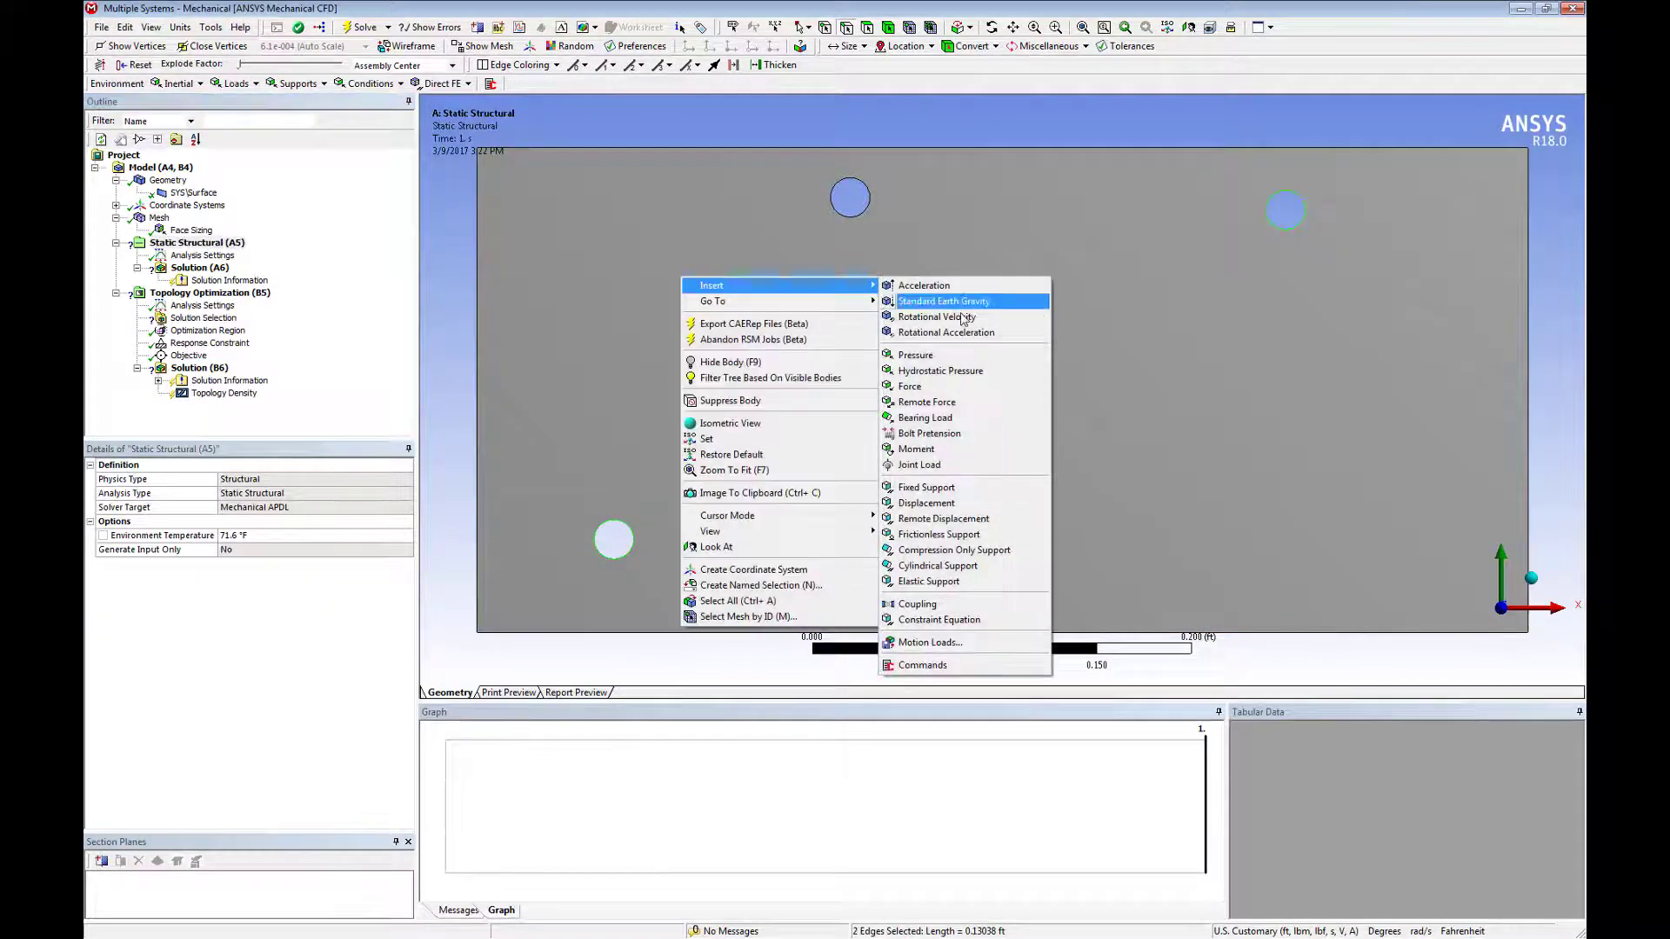
{"action": "left_click", "coordinate": [926, 487]}
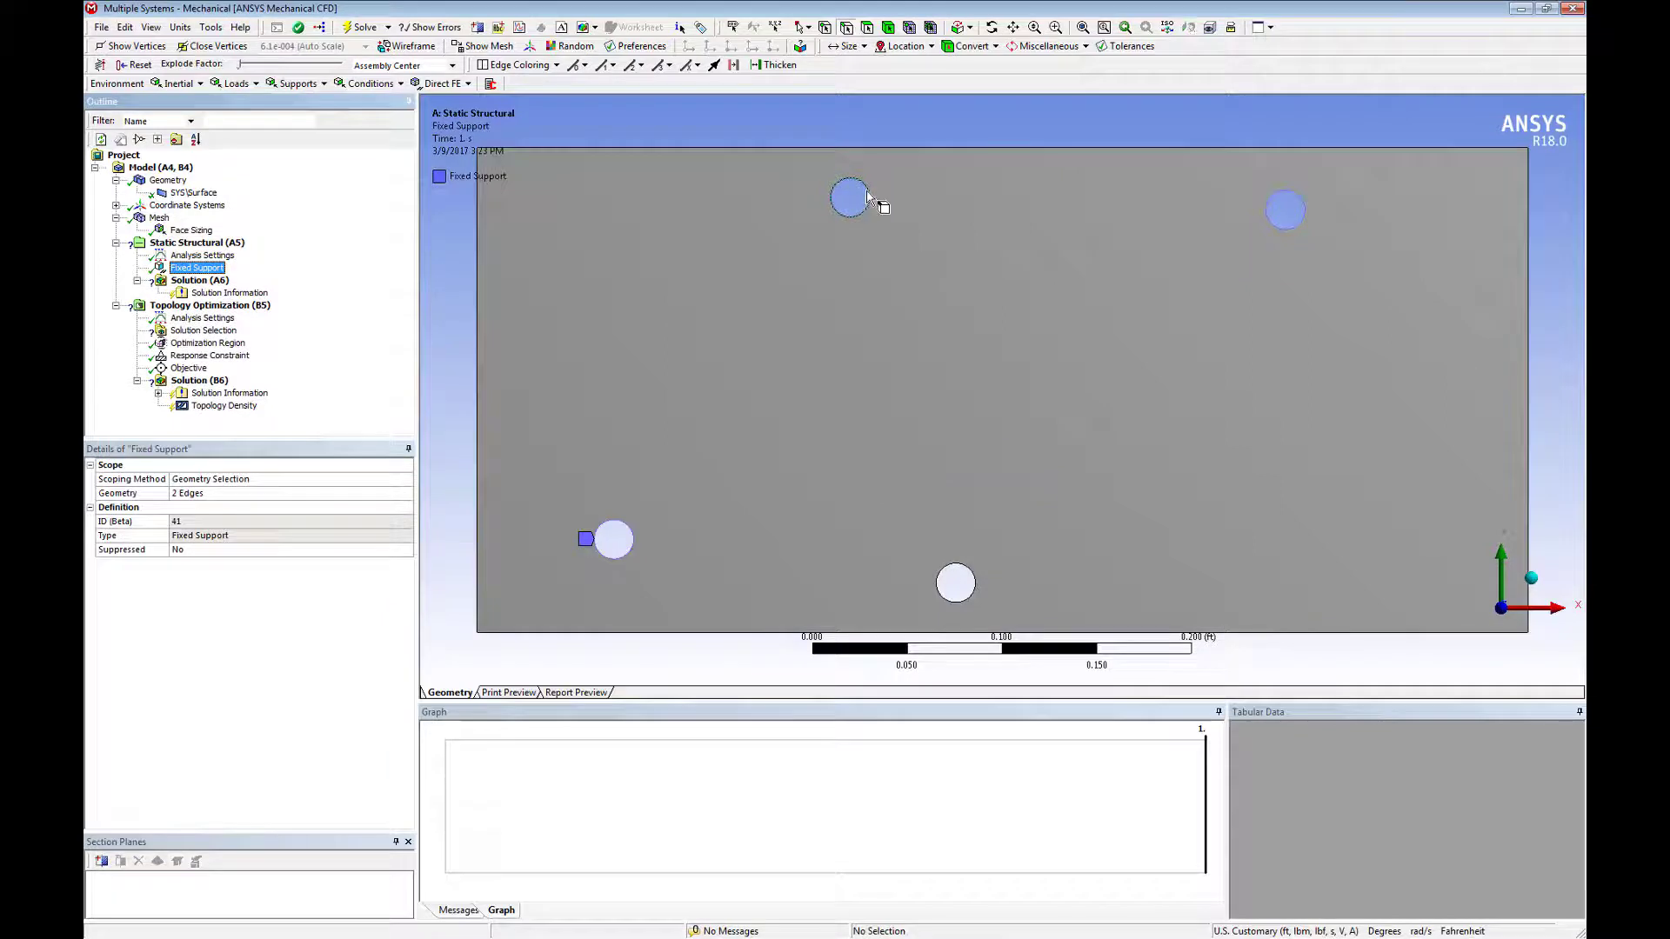
- Apply a component Force of −300 lbf in Y on the top-centre hole
{"action": "left_click", "coordinate": [867, 195]}
{"action": "right_click", "coordinate": [867, 192]}
{"action": "mouse_move", "coordinate": [896, 200]}
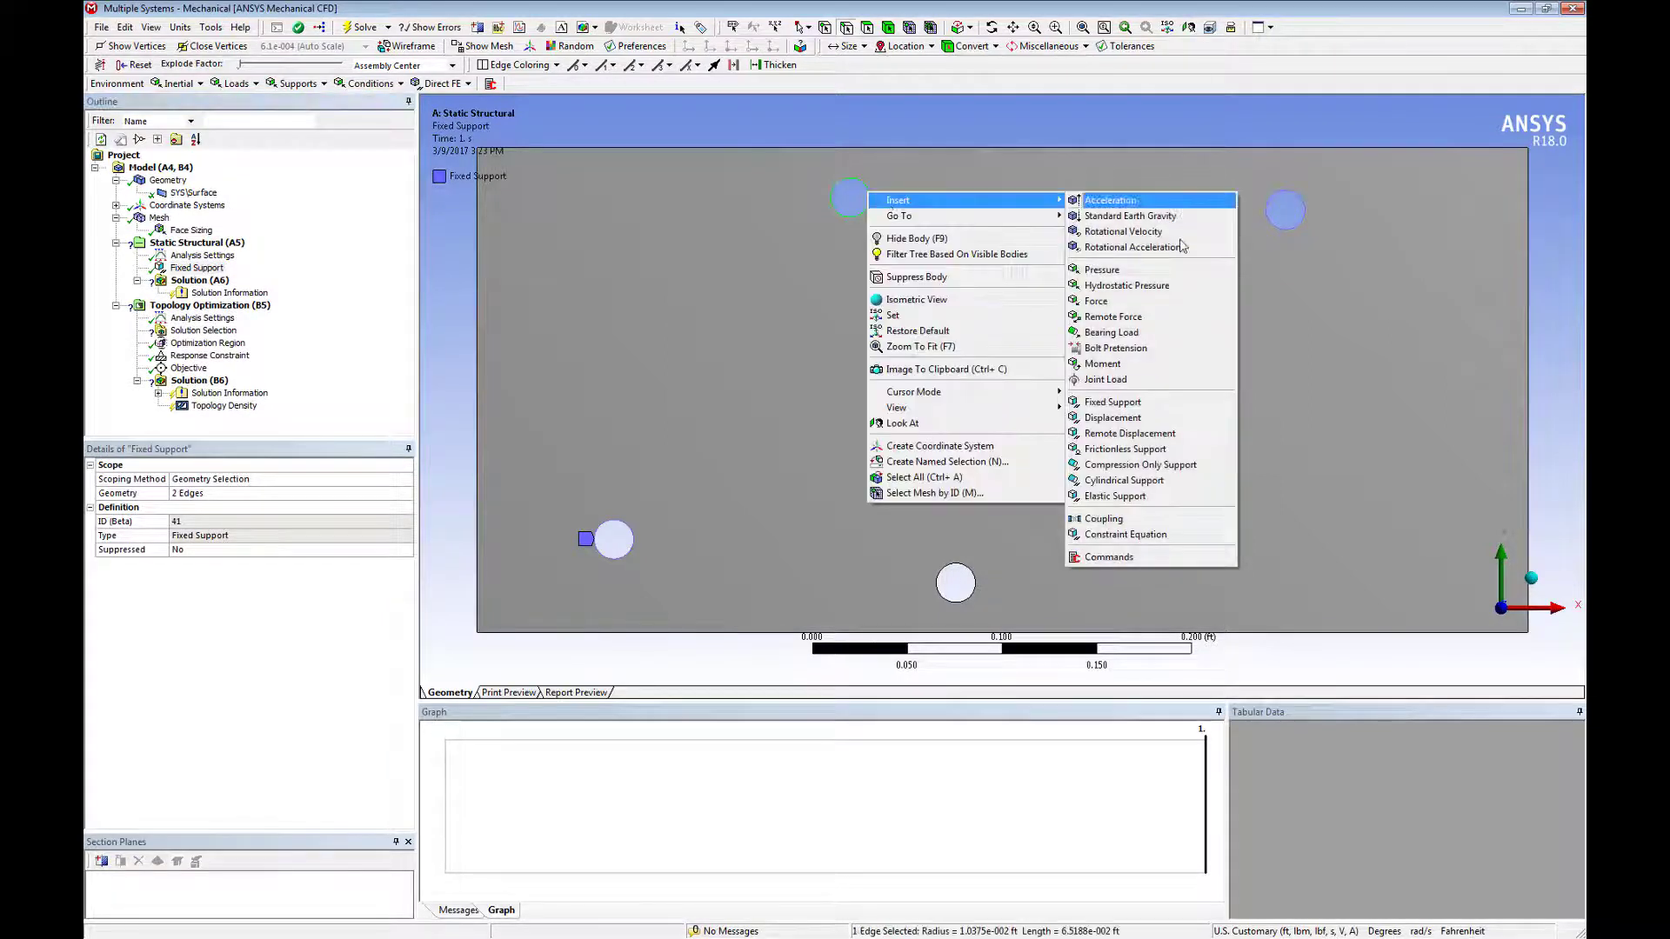
{"action": "left_click", "coordinate": [1179, 302]}
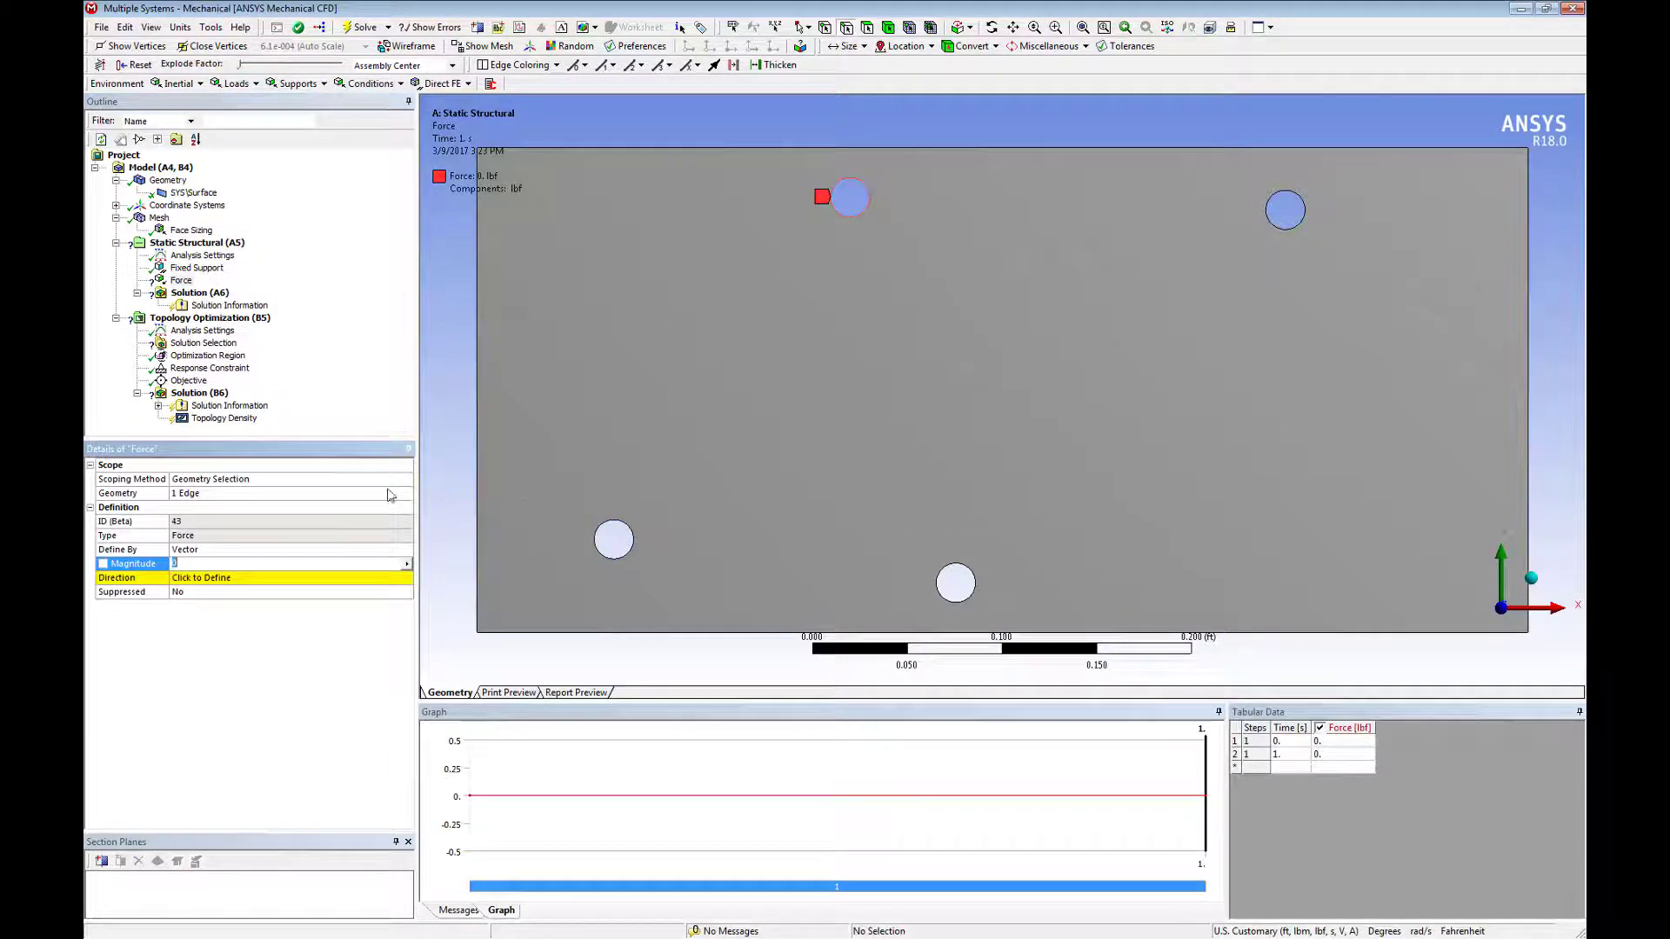
{"action": "left_click", "coordinate": [380, 551]}
{"action": "left_click", "coordinate": [373, 563]}
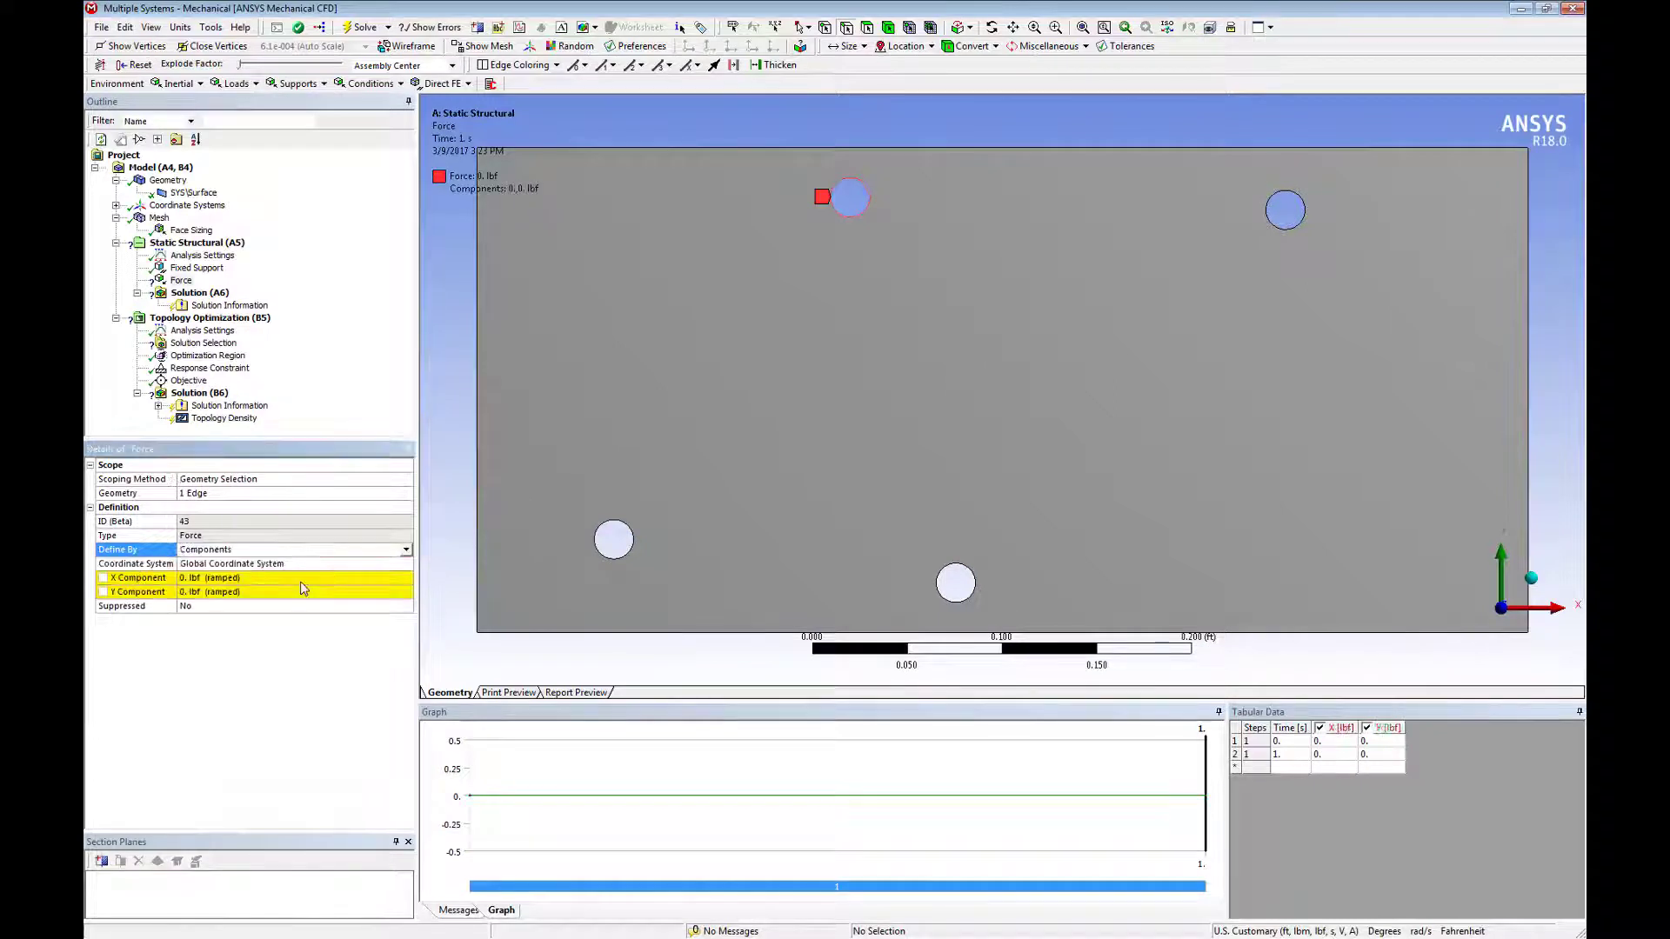
{"action": "left_click", "coordinate": [267, 594]}
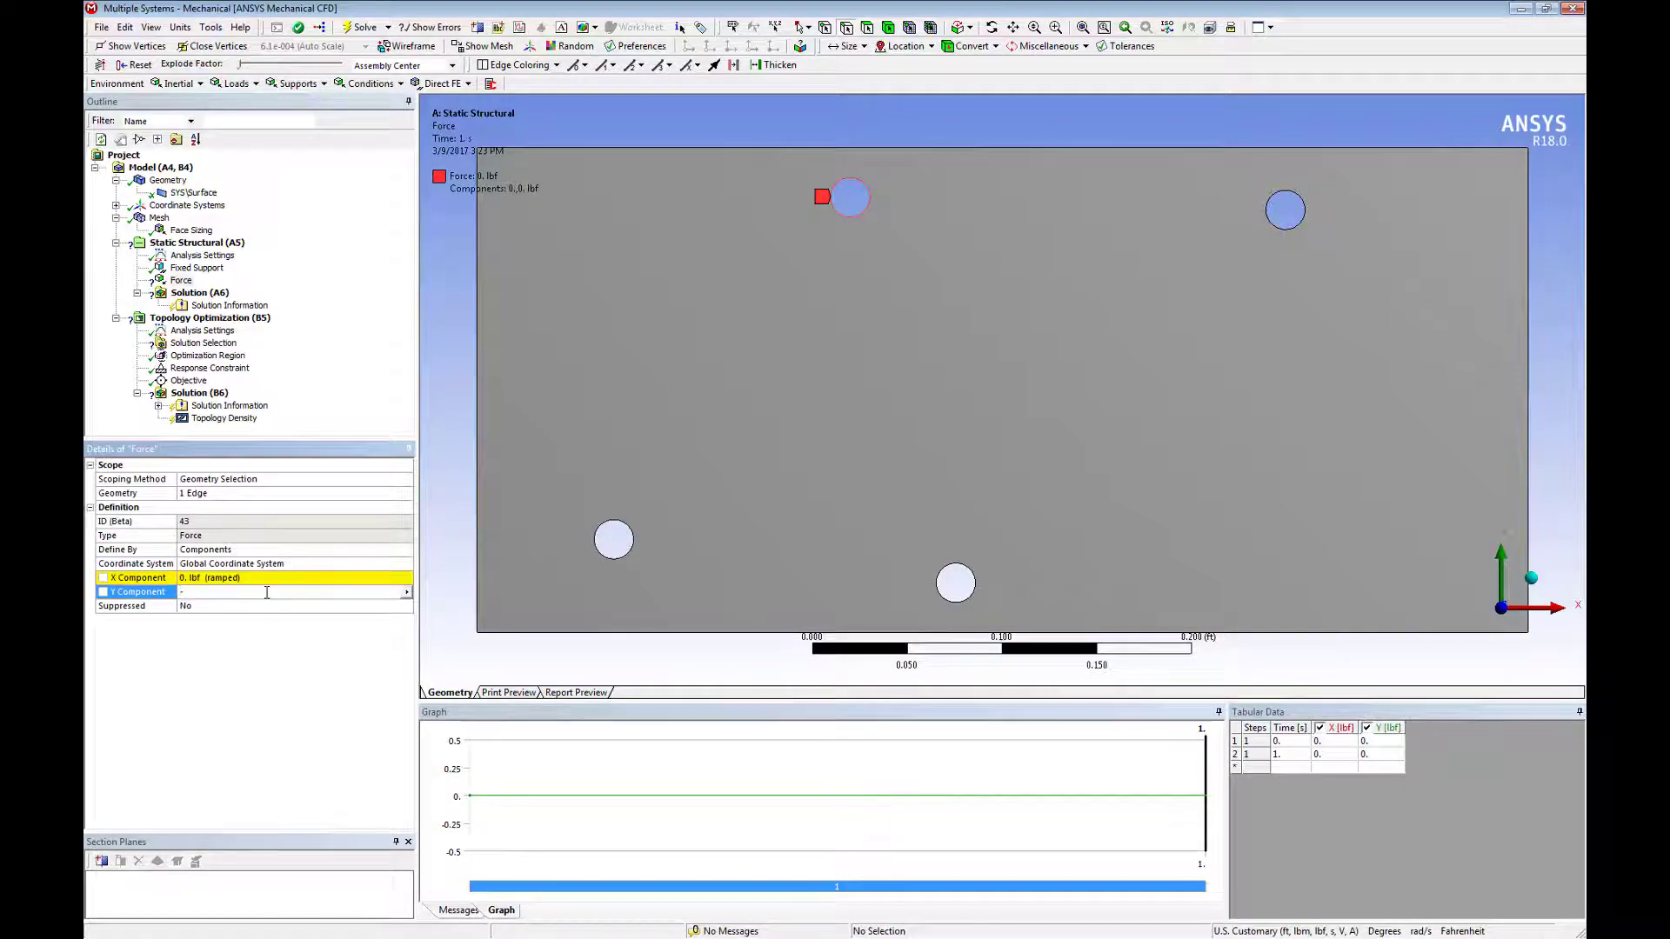
{"action": "key", "text": "Return"}
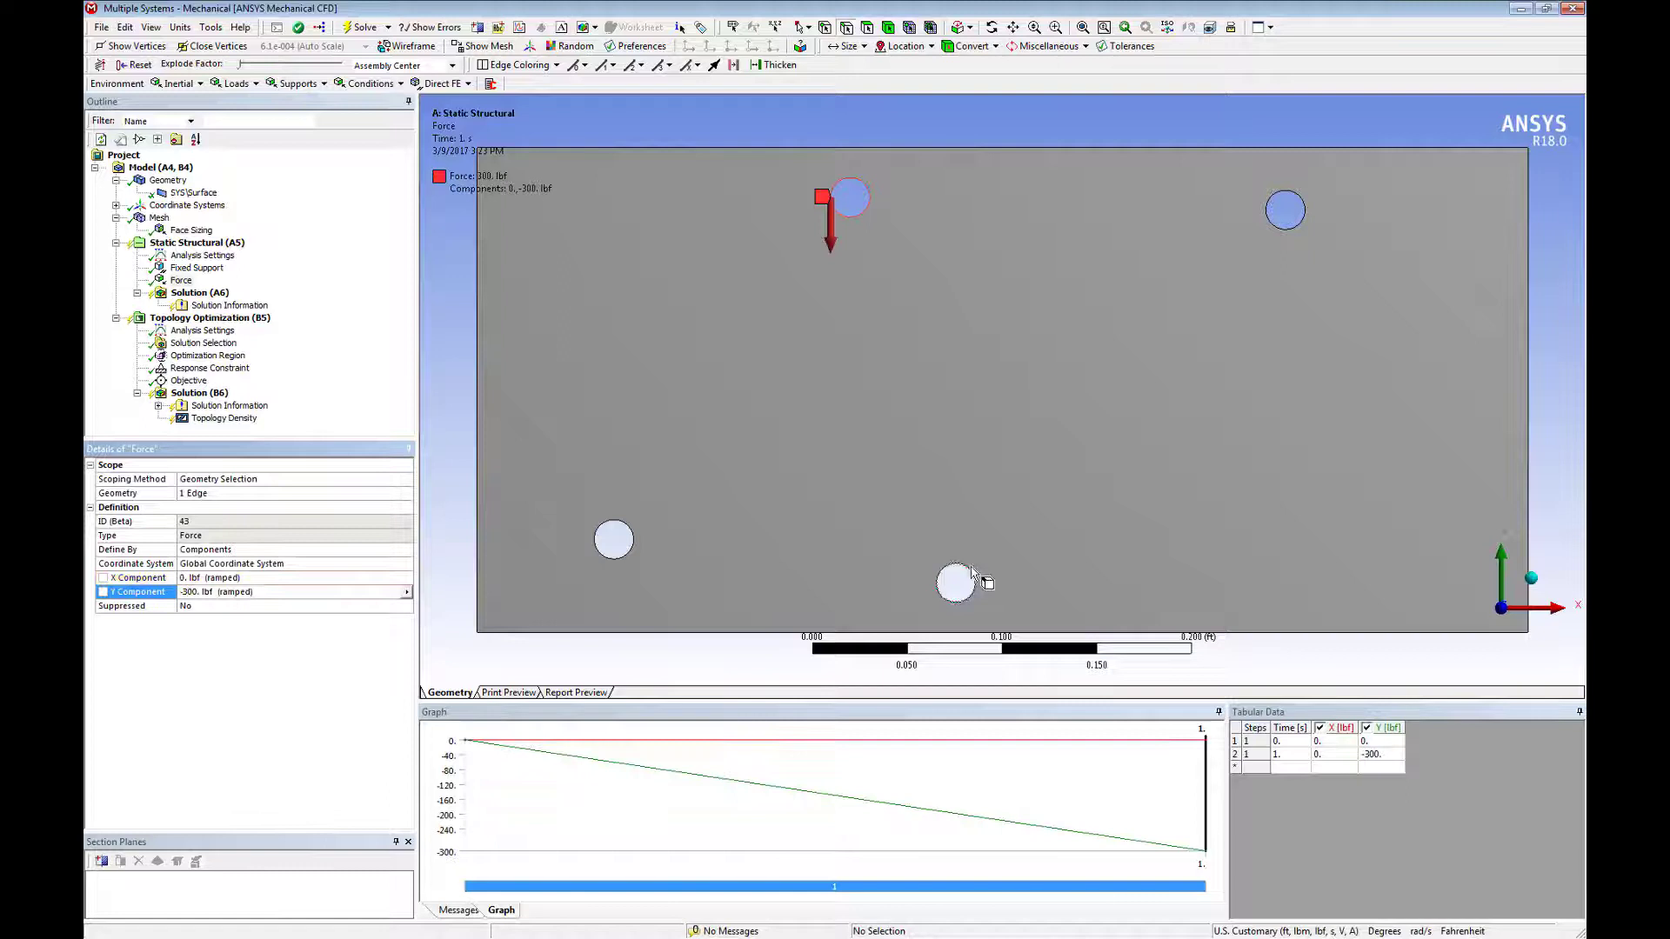
- Apply Force 2 on the bottom hole with components X 100 lbf, Y −300 lbf
{"action": "left_click", "coordinate": [978, 581]}
{"action": "right_click", "coordinate": [979, 580]}
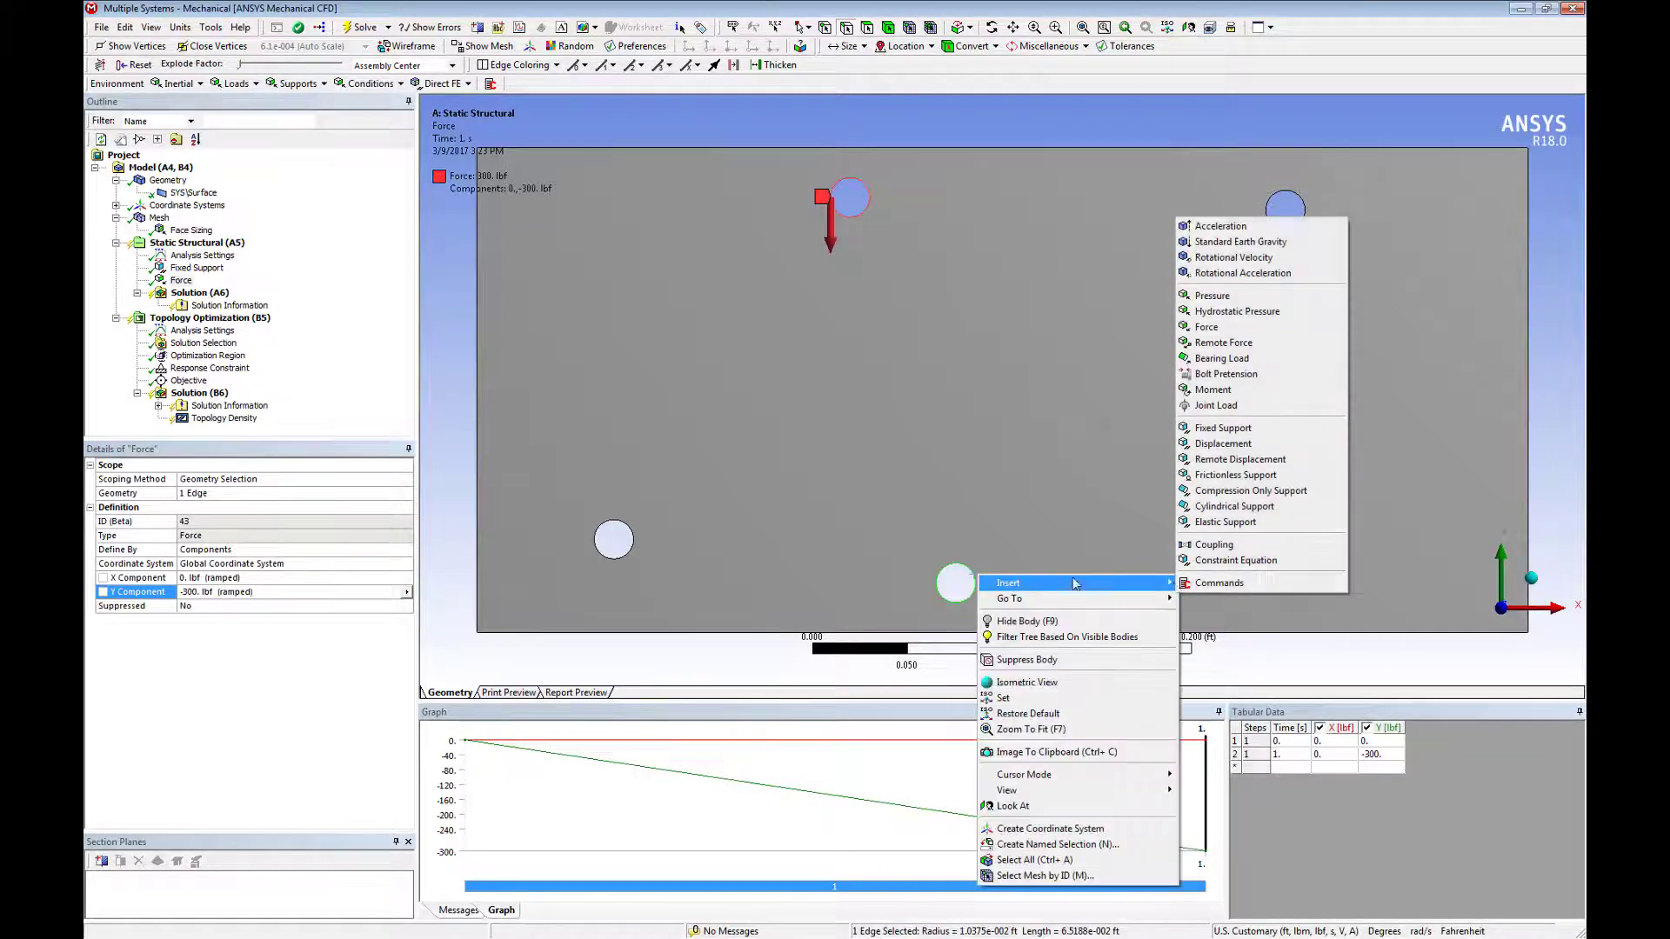
{"action": "mouse_move", "coordinate": [1075, 582]}
{"action": "left_click", "coordinate": [1209, 327]}
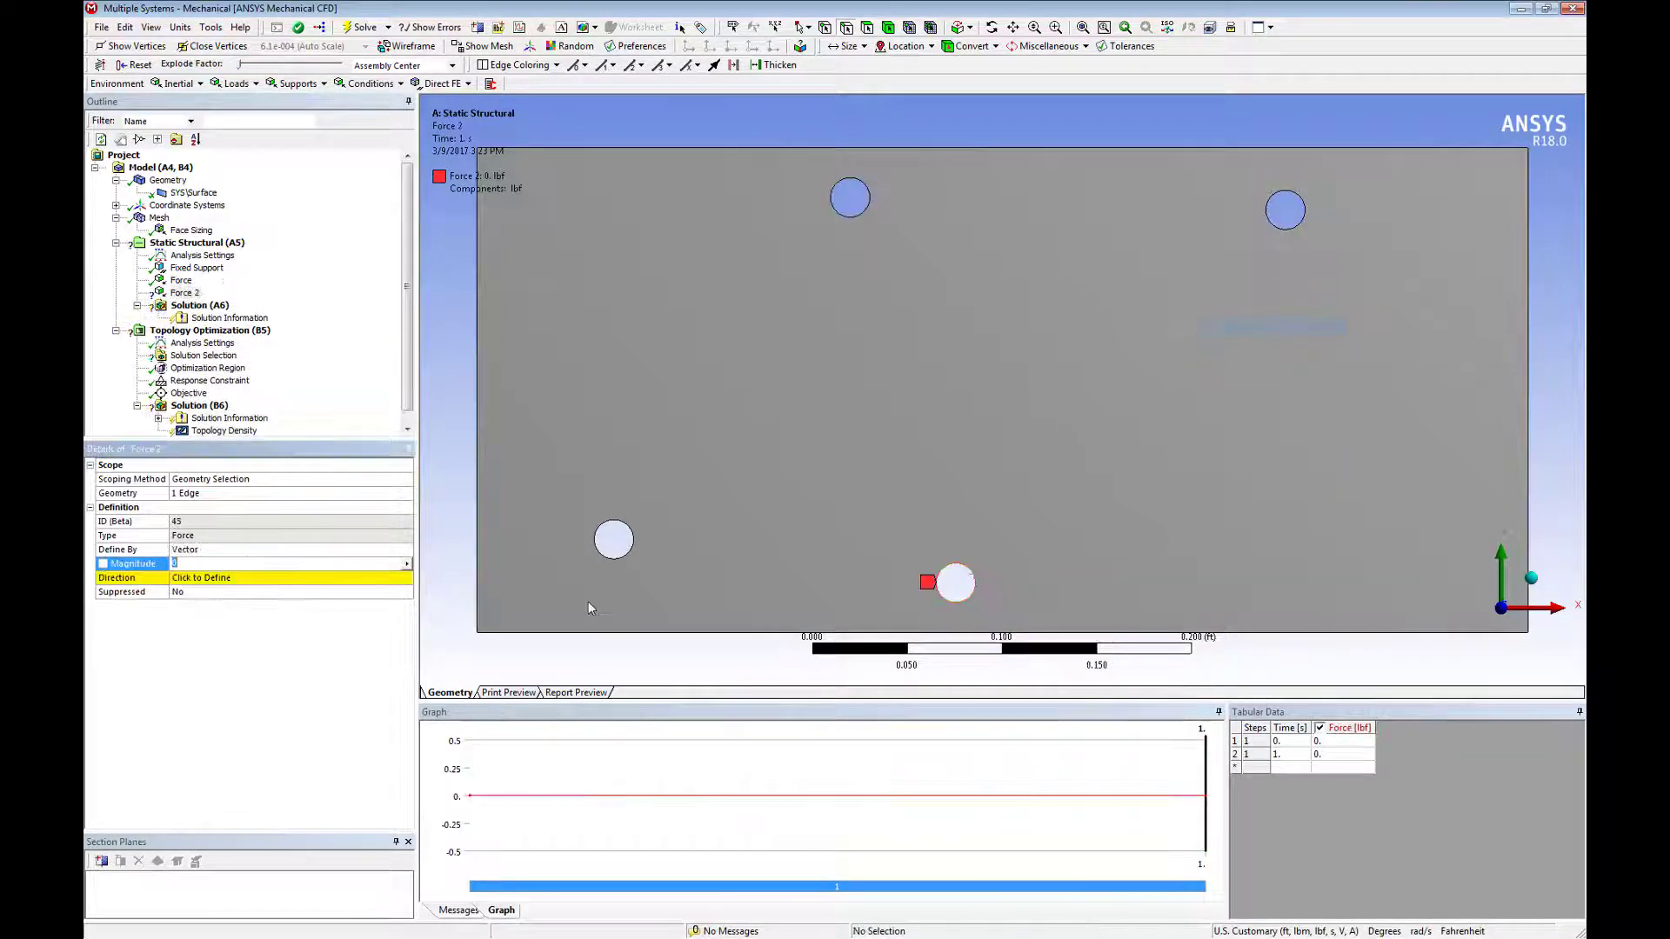
{"action": "left_click", "coordinate": [348, 550]}
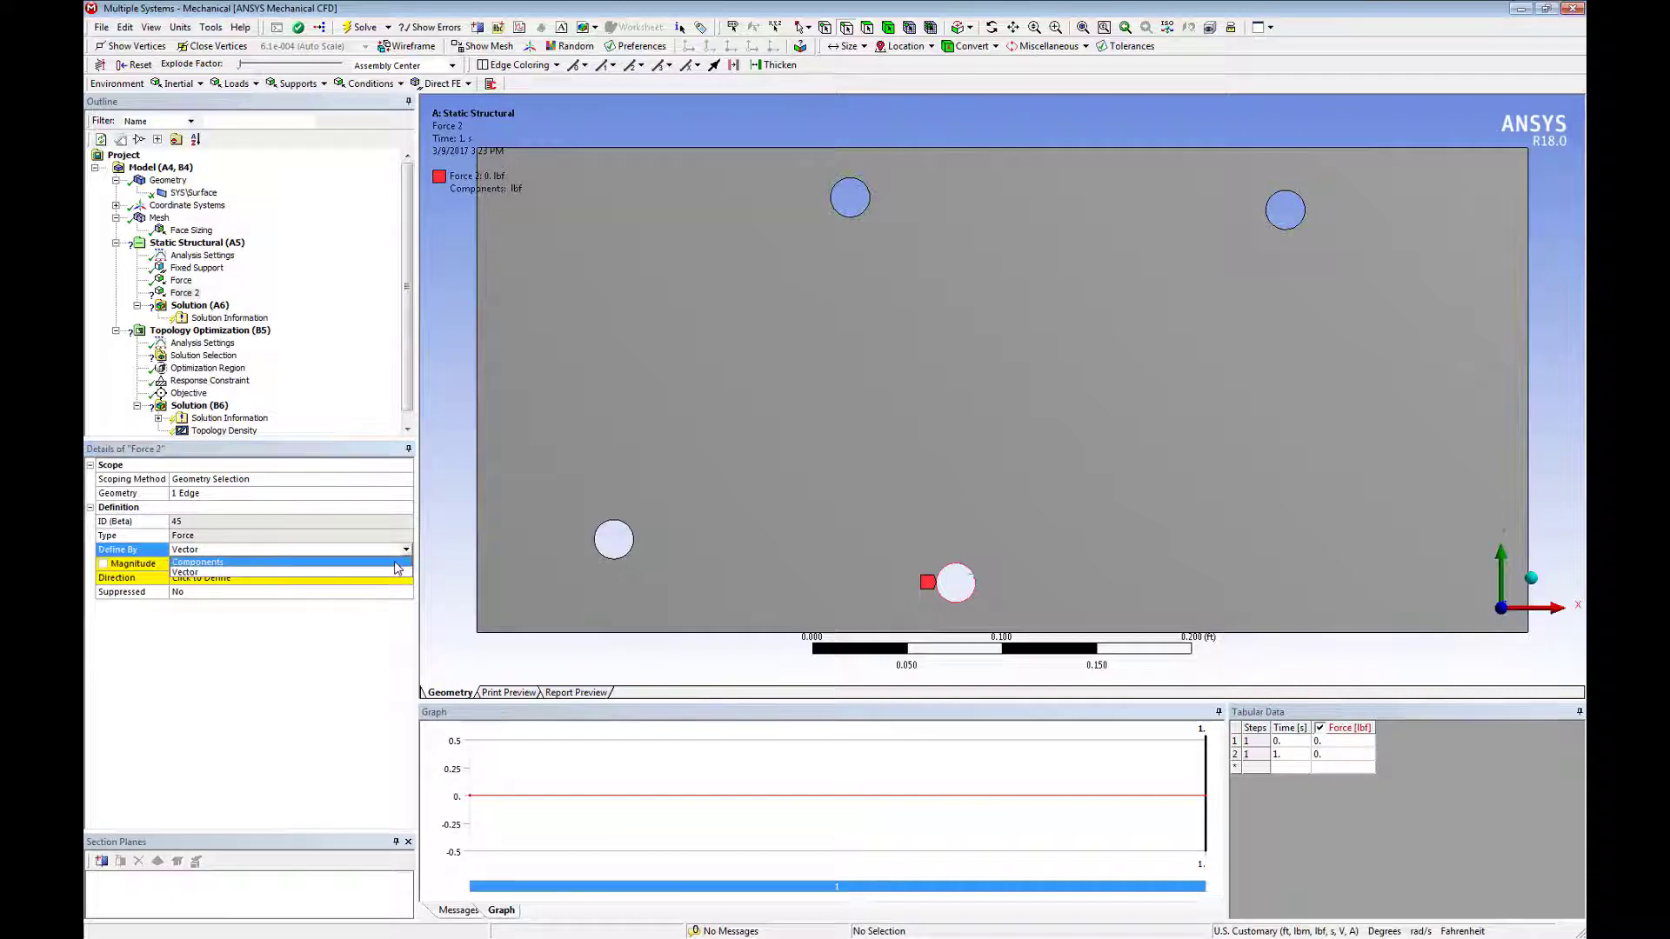
{"action": "left_click", "coordinate": [331, 577]}
{"action": "left_click", "coordinate": [324, 595]}
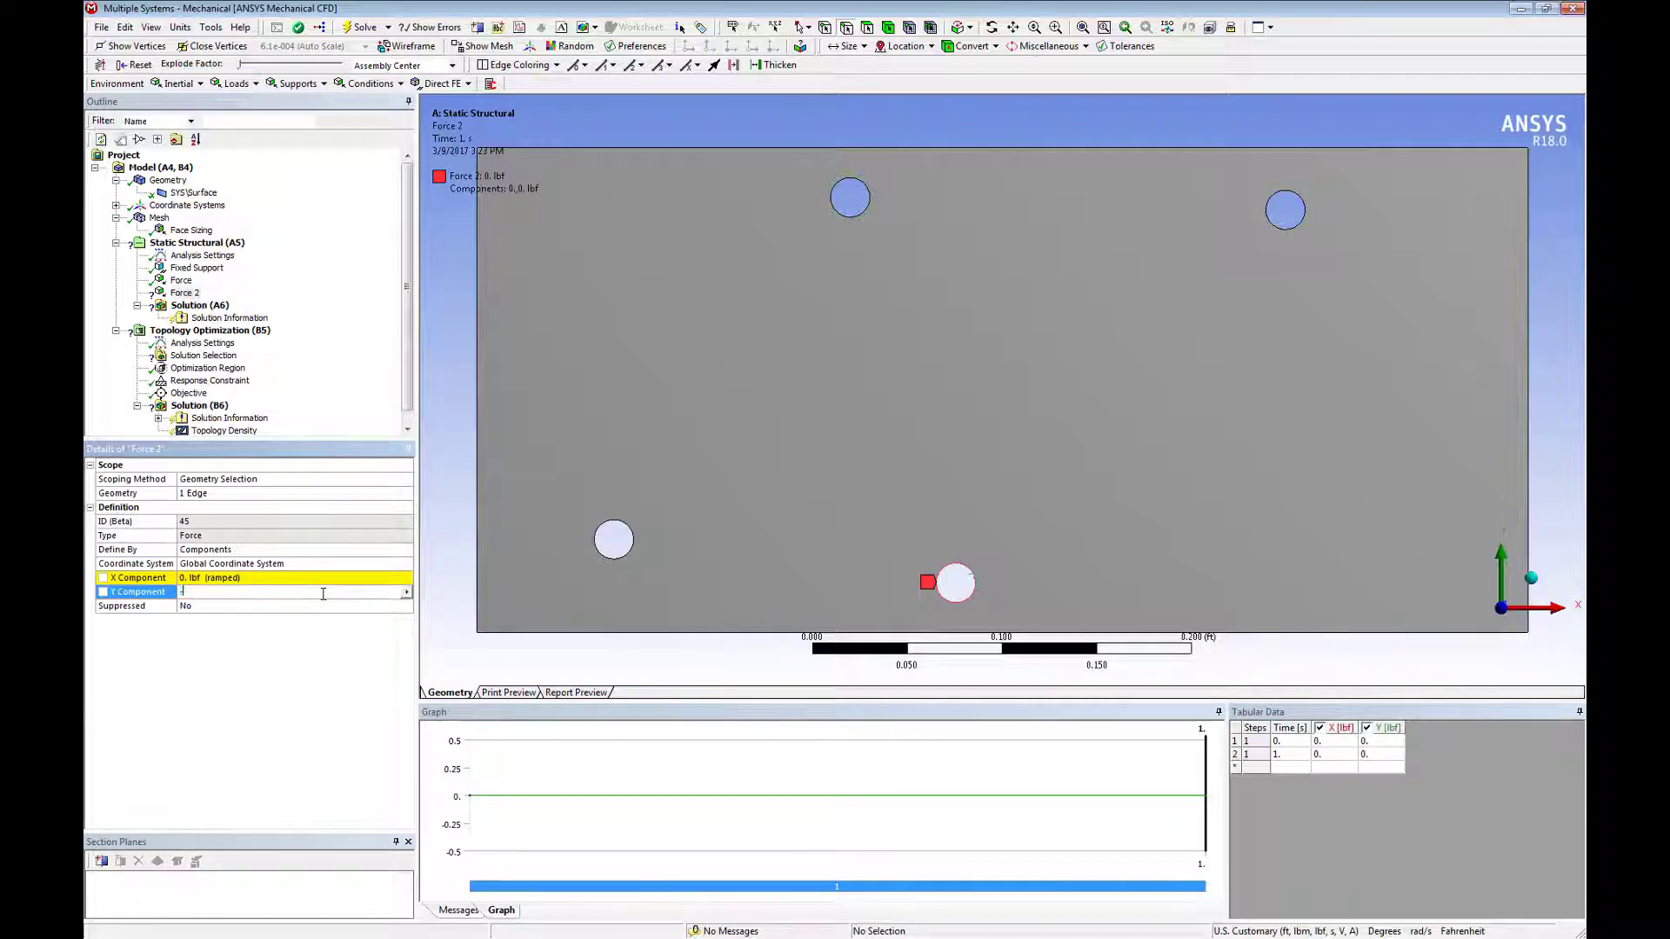
{"action": "key", "text": "Return"}
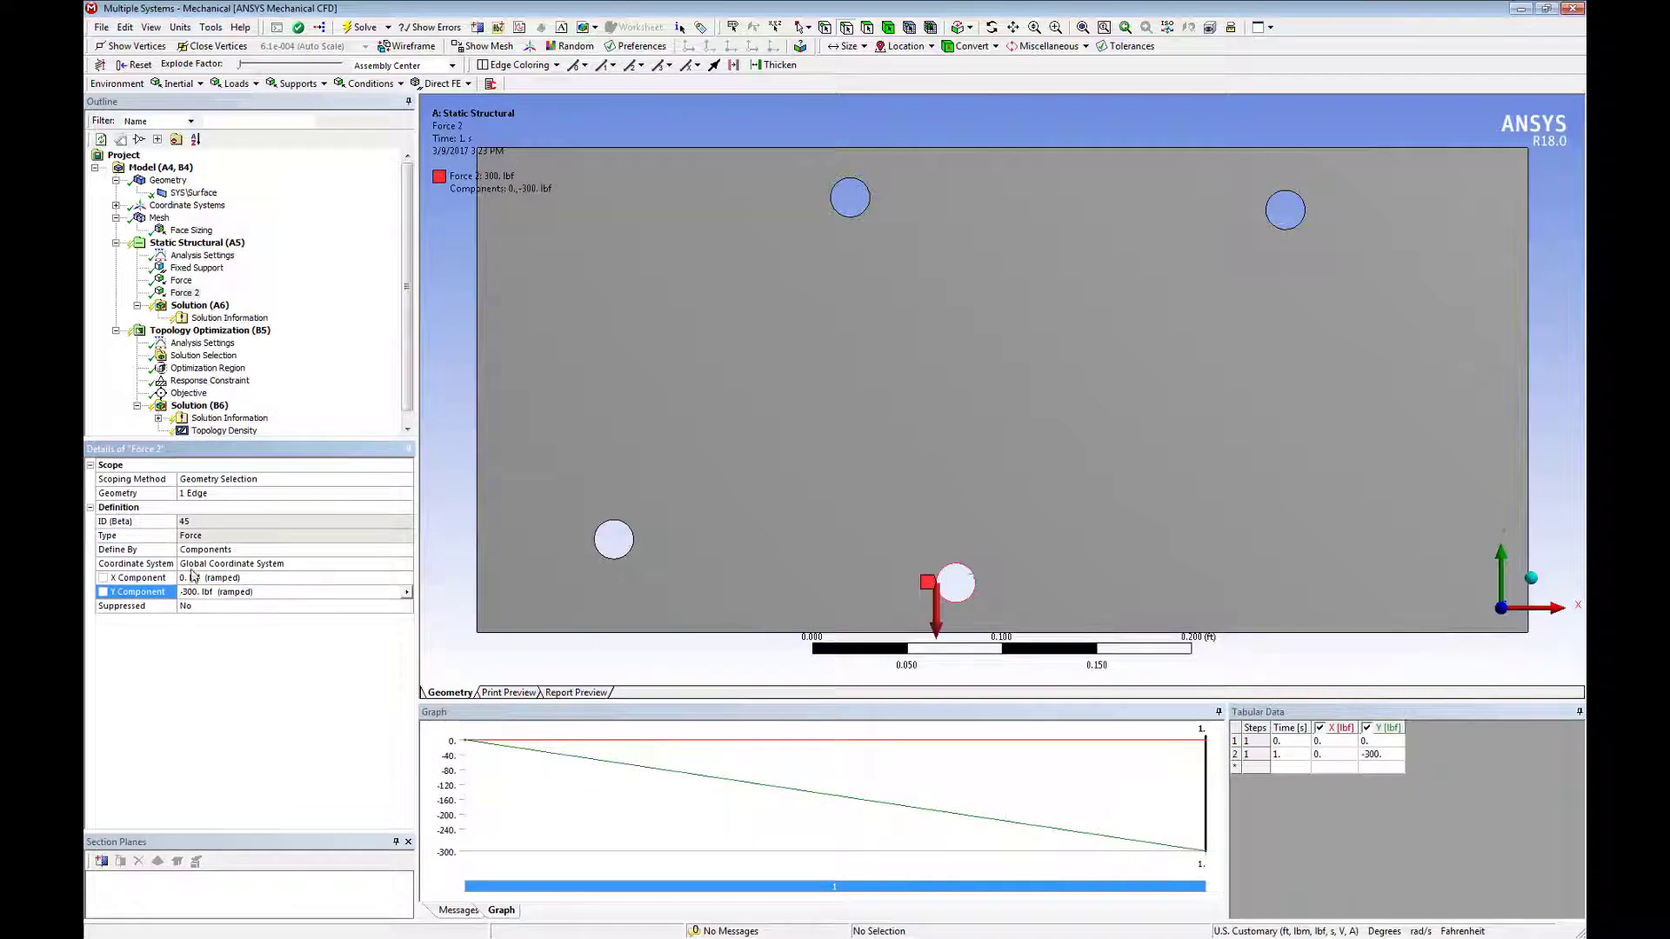
{"action": "left_click", "coordinate": [238, 579]}
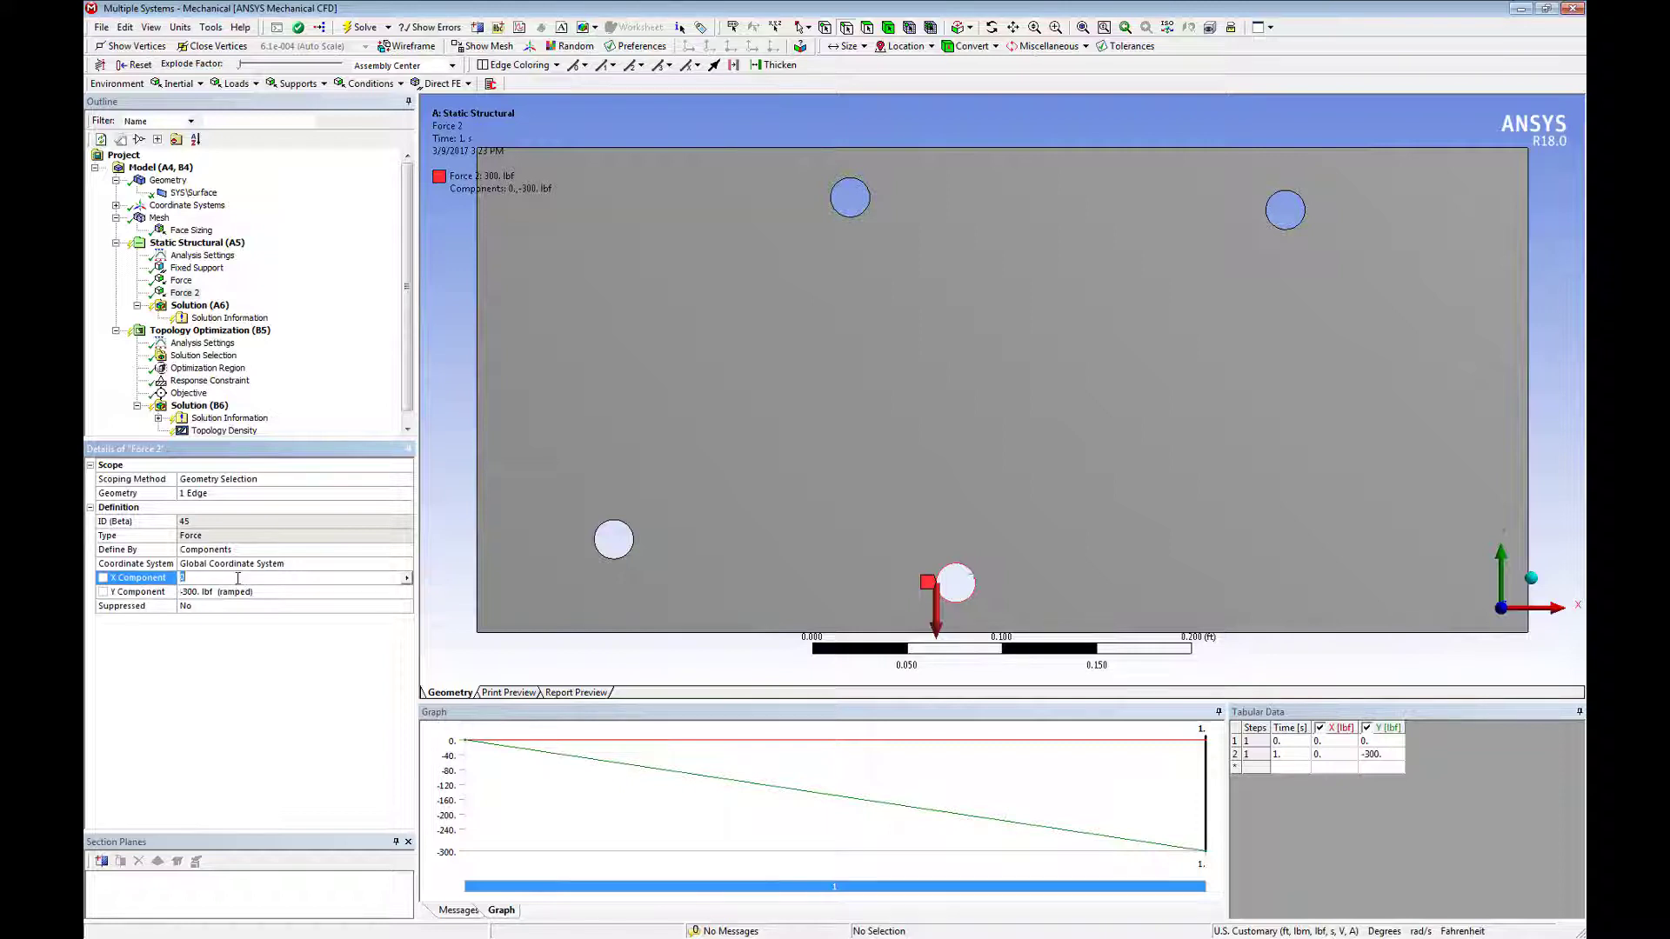
{"action": "key", "text": "Return"}
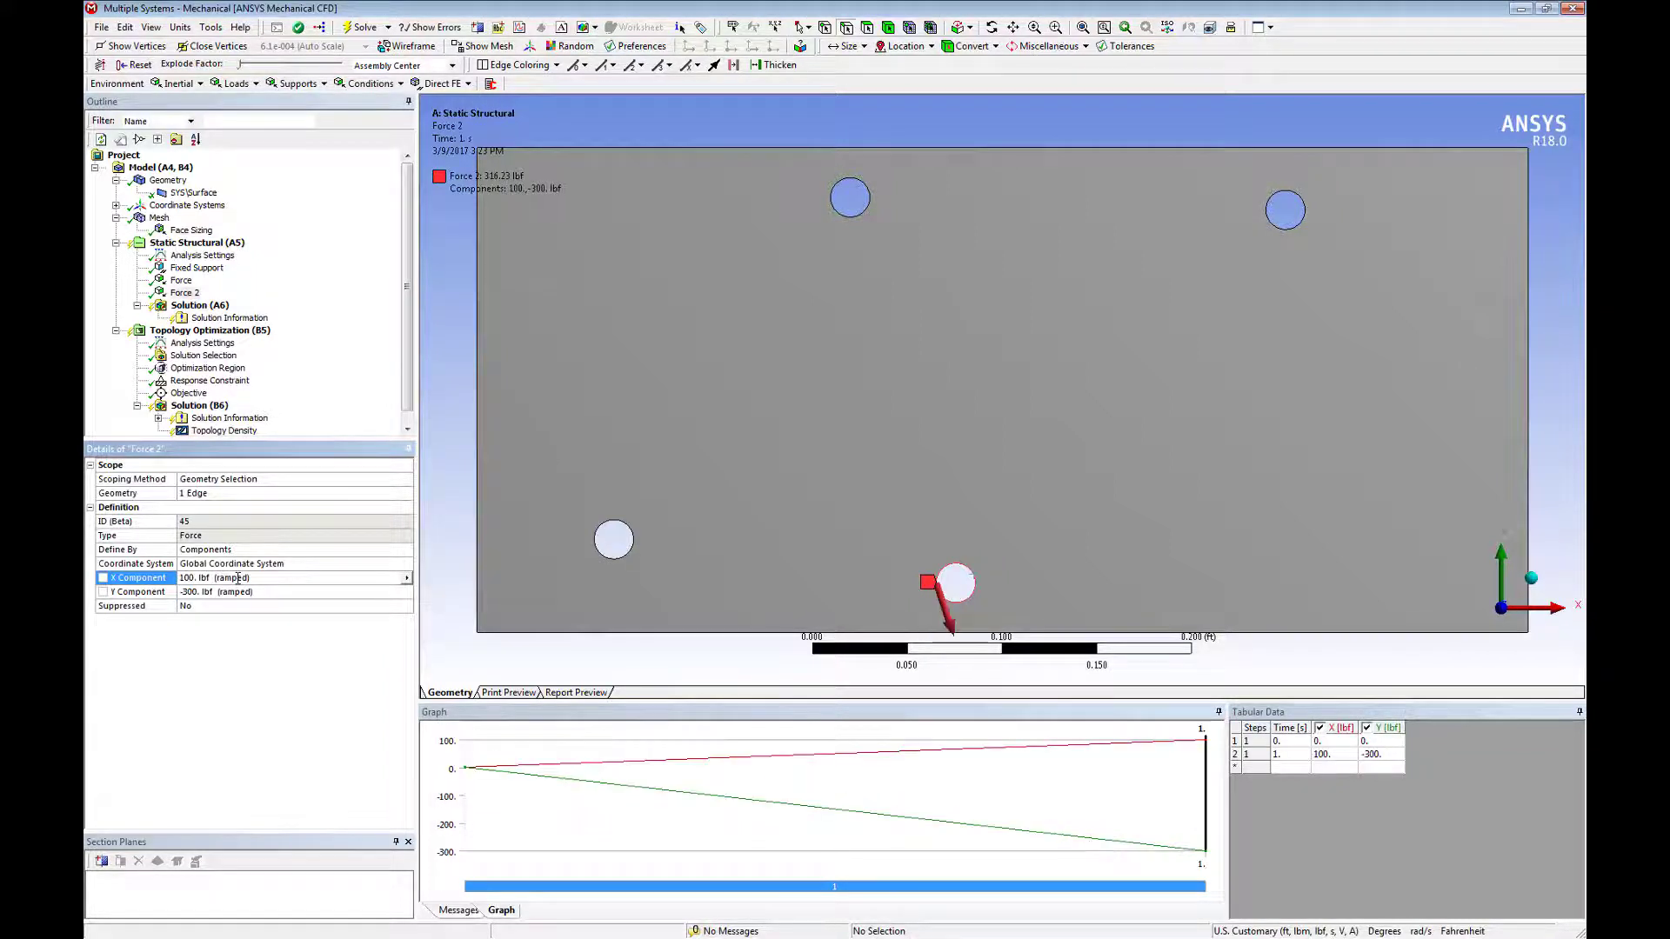
- Solve the static structural analysis, then solve the topology optimization through iteration 14
{"action": "right_click", "coordinate": [187, 305]}
{"action": "left_click", "coordinate": [230, 338]}
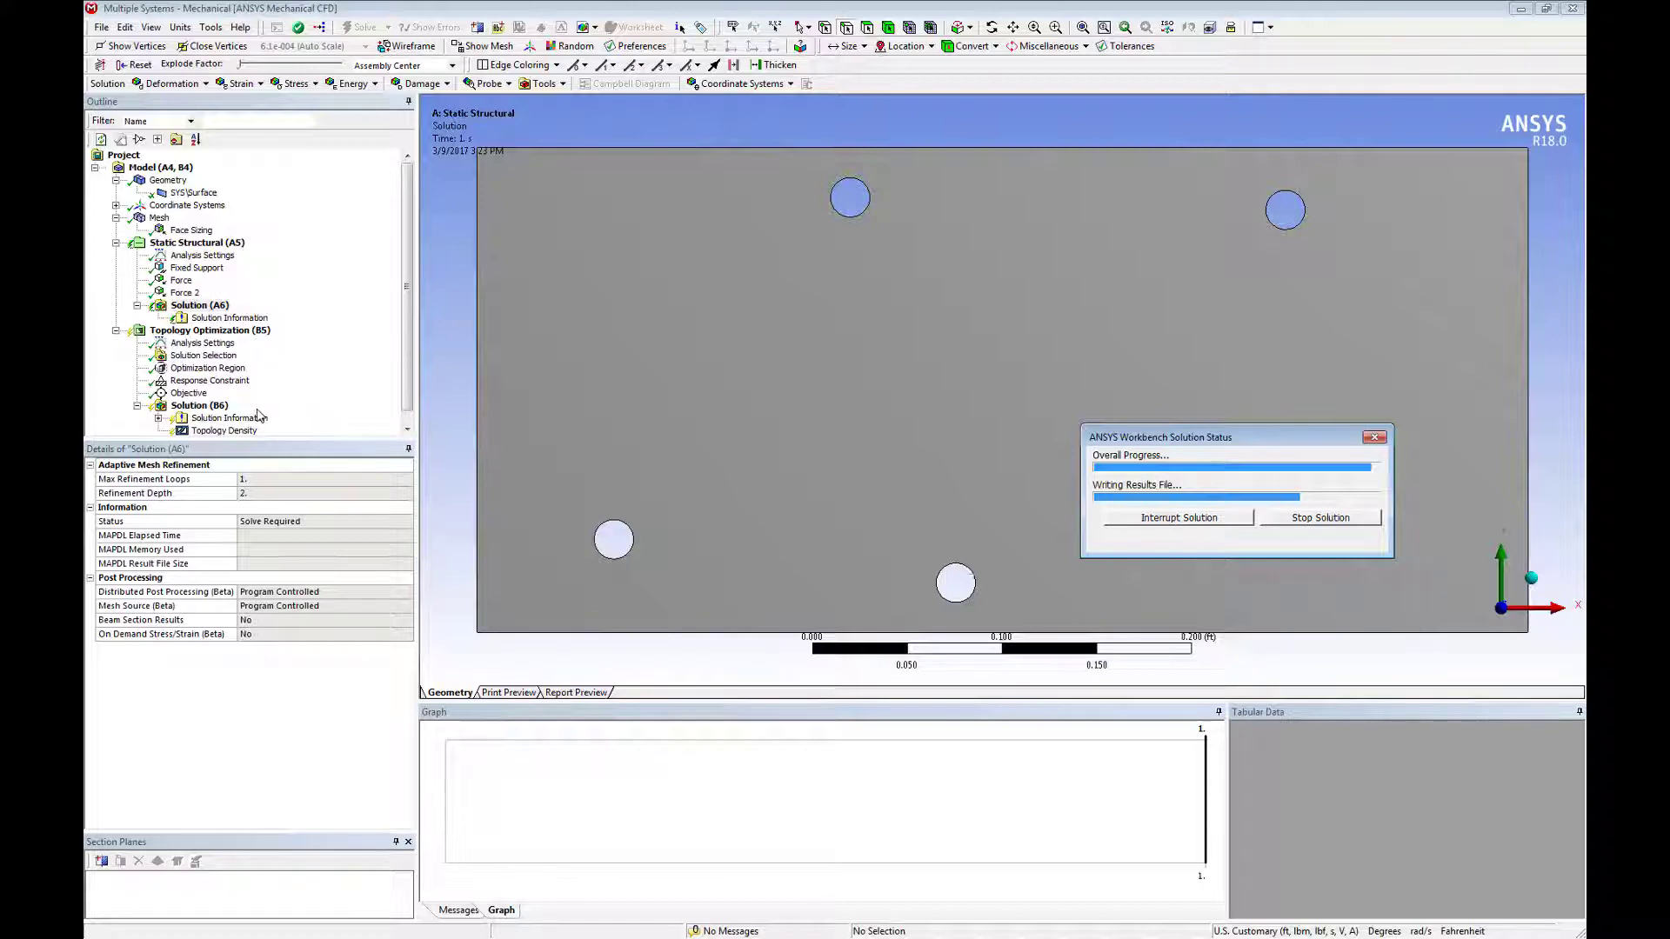
{"action": "right_click", "coordinate": [216, 407]}
{"action": "left_click", "coordinate": [212, 428]}
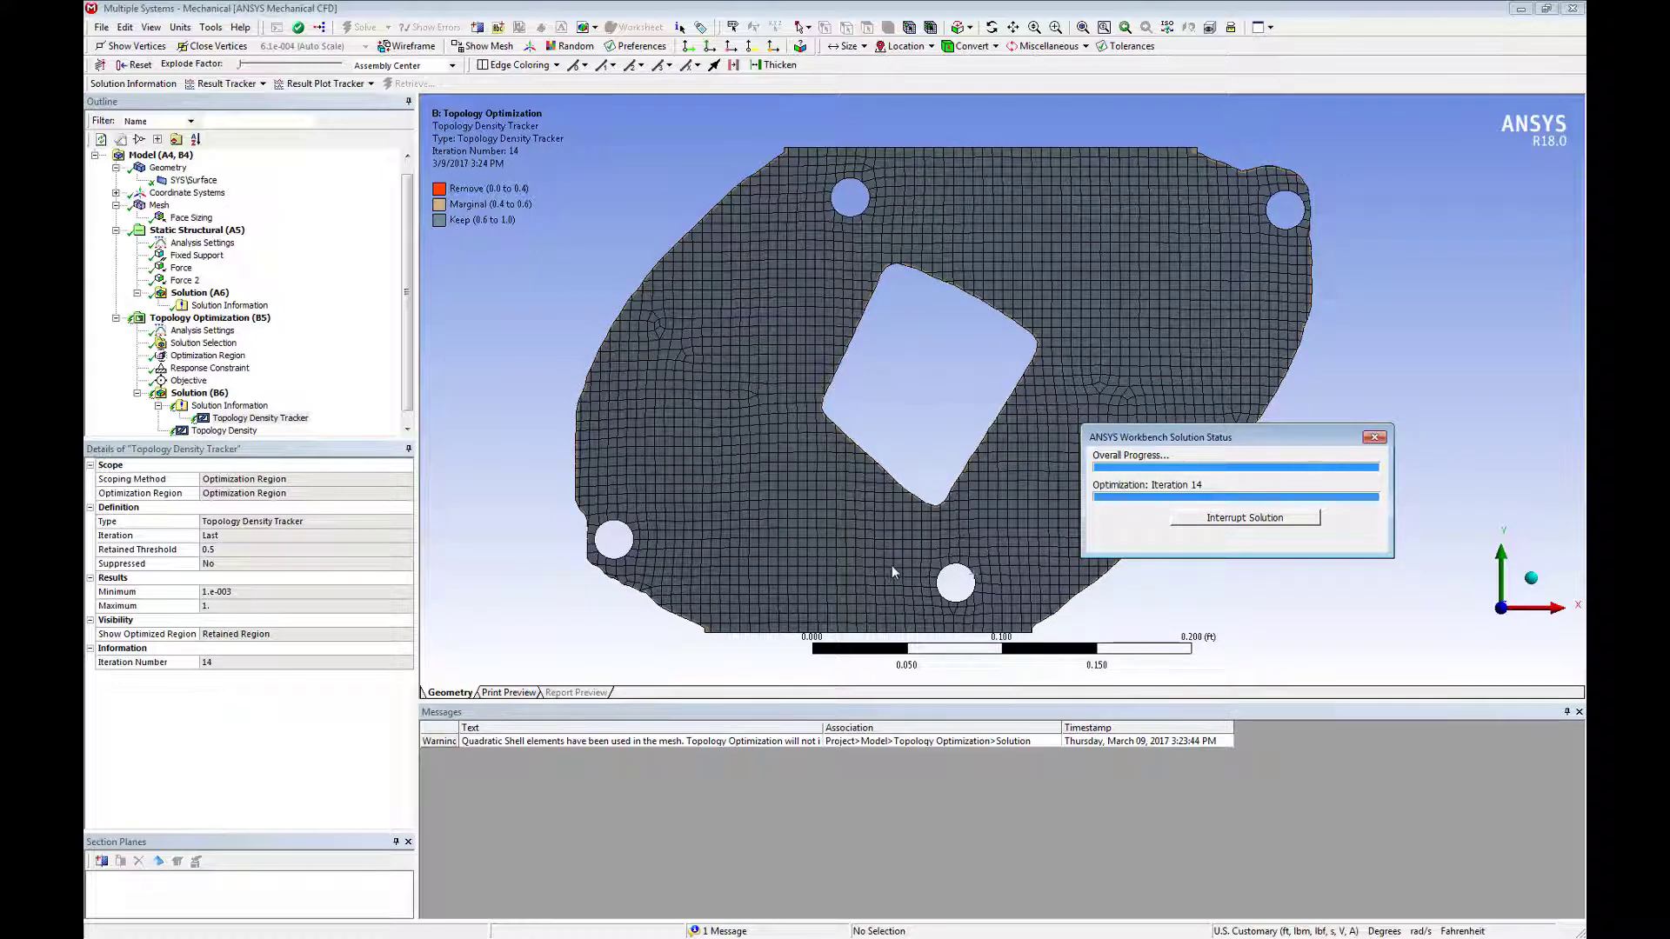
- Set the mass response constraint's Percent to Retain to 5
{"action": "left_click", "coordinate": [209, 368]}
{"action": "left_click", "coordinate": [216, 506]}
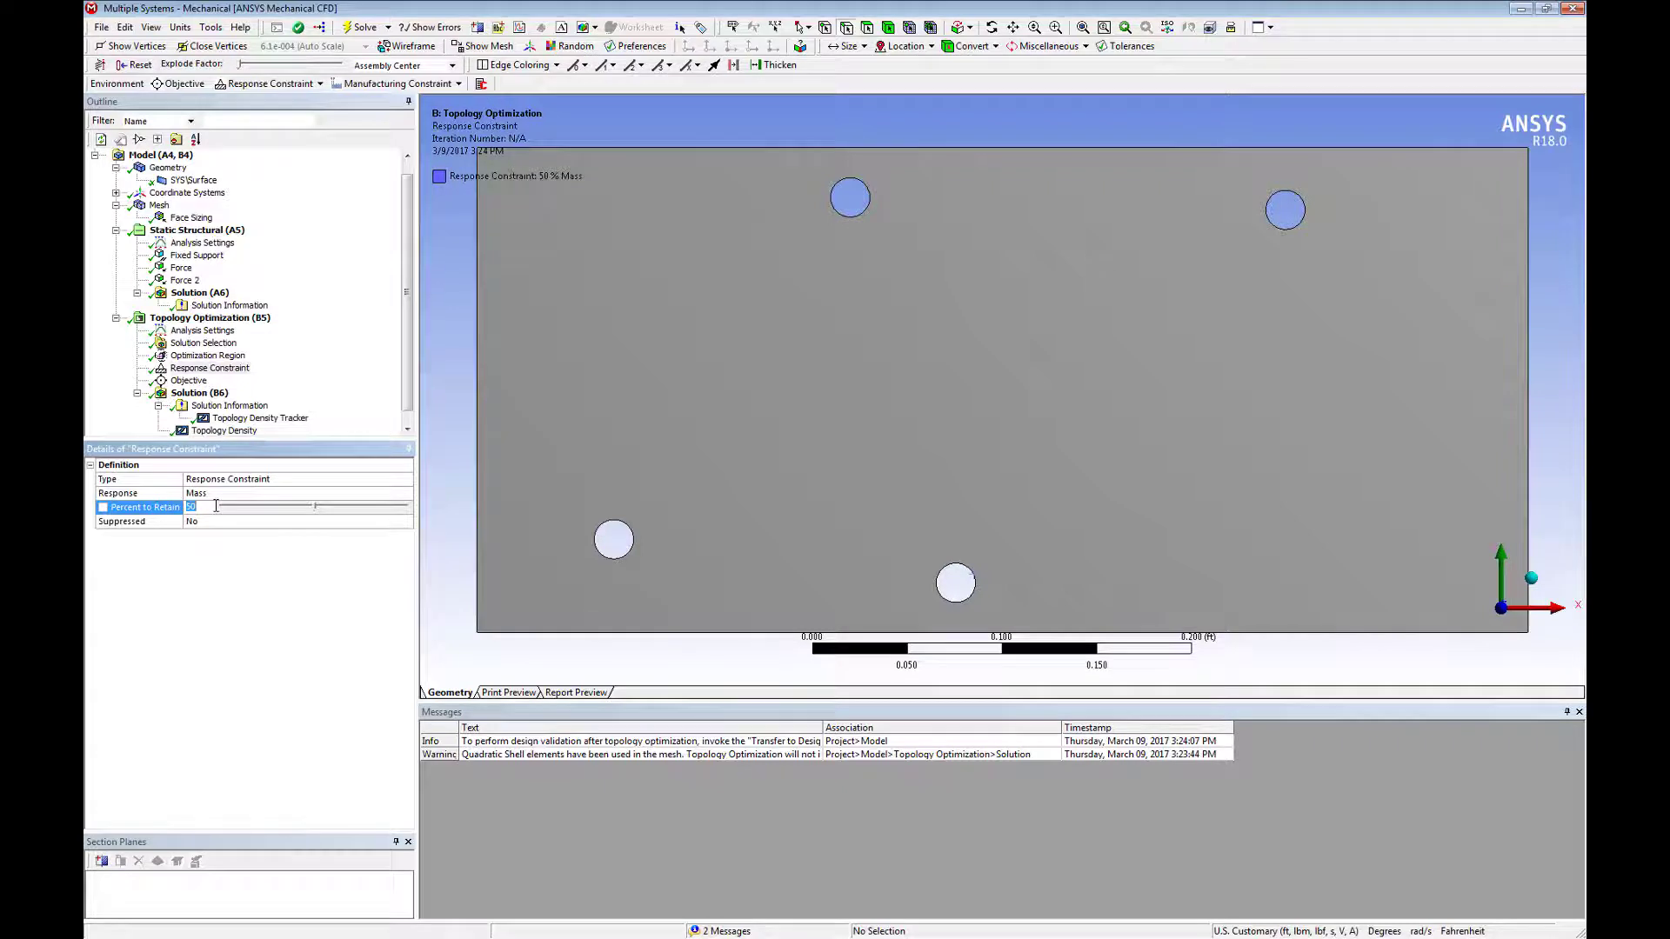
{"action": "type", "text": "5"}
{"action": "key", "text": "Return"}
- Re-solve the topology optimization and show the final Topology Density result at 5.5721% volume
{"action": "right_click", "coordinate": [191, 396]}
{"action": "left_click", "coordinate": [227, 432]}
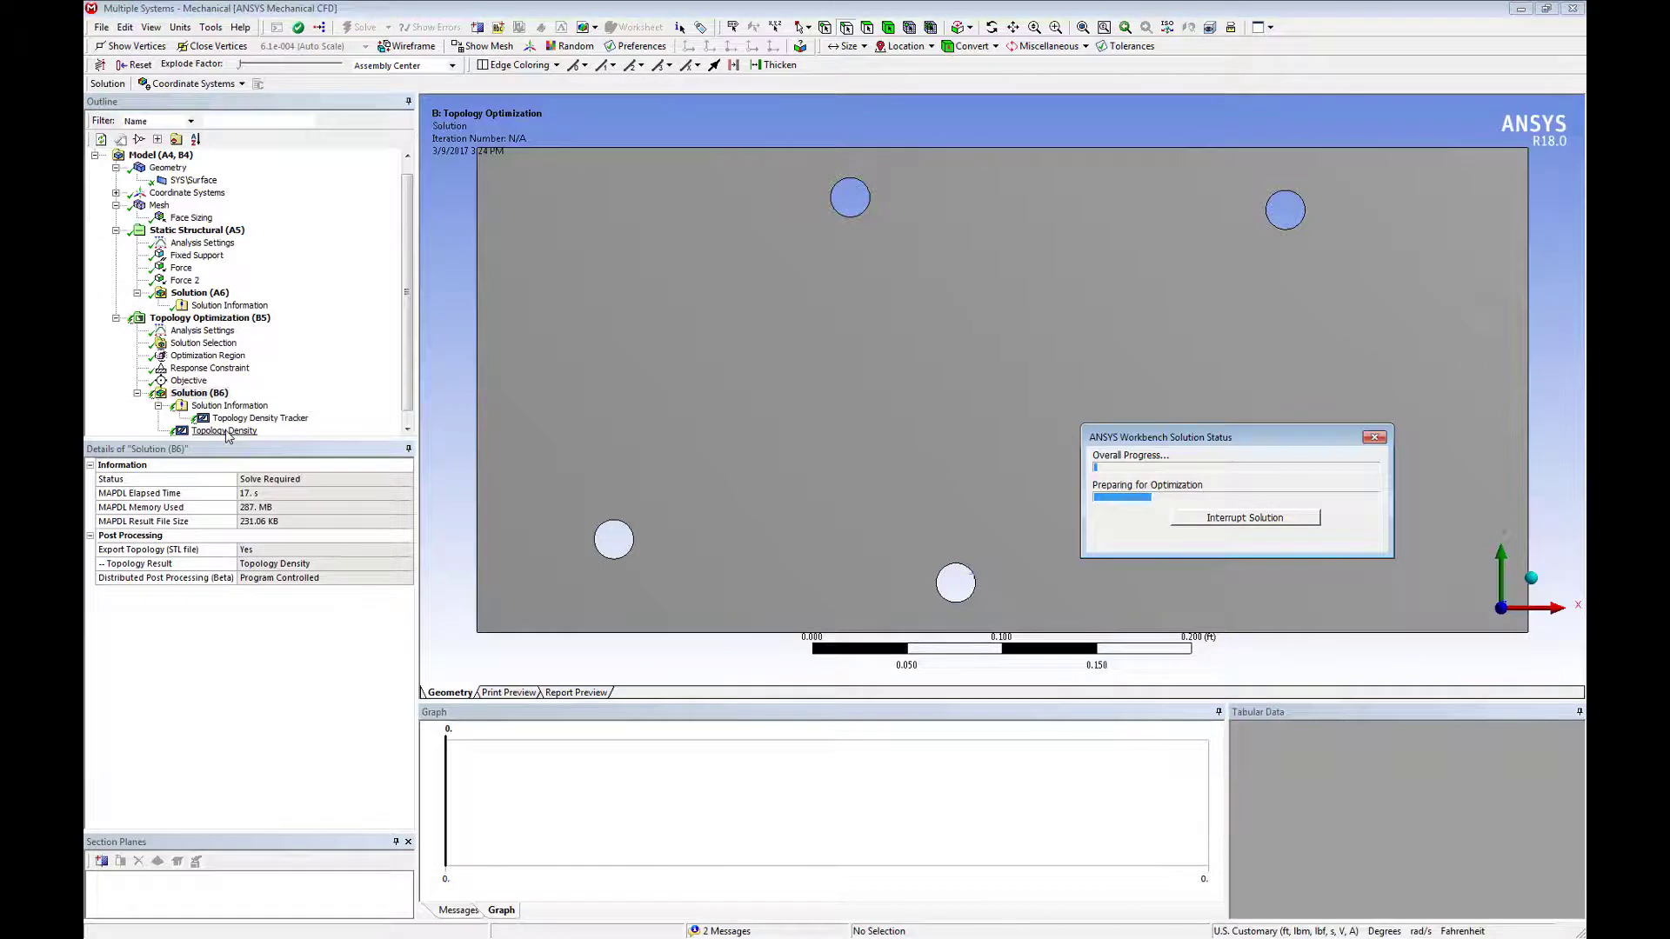
{"action": "left_click", "coordinate": [256, 419]}
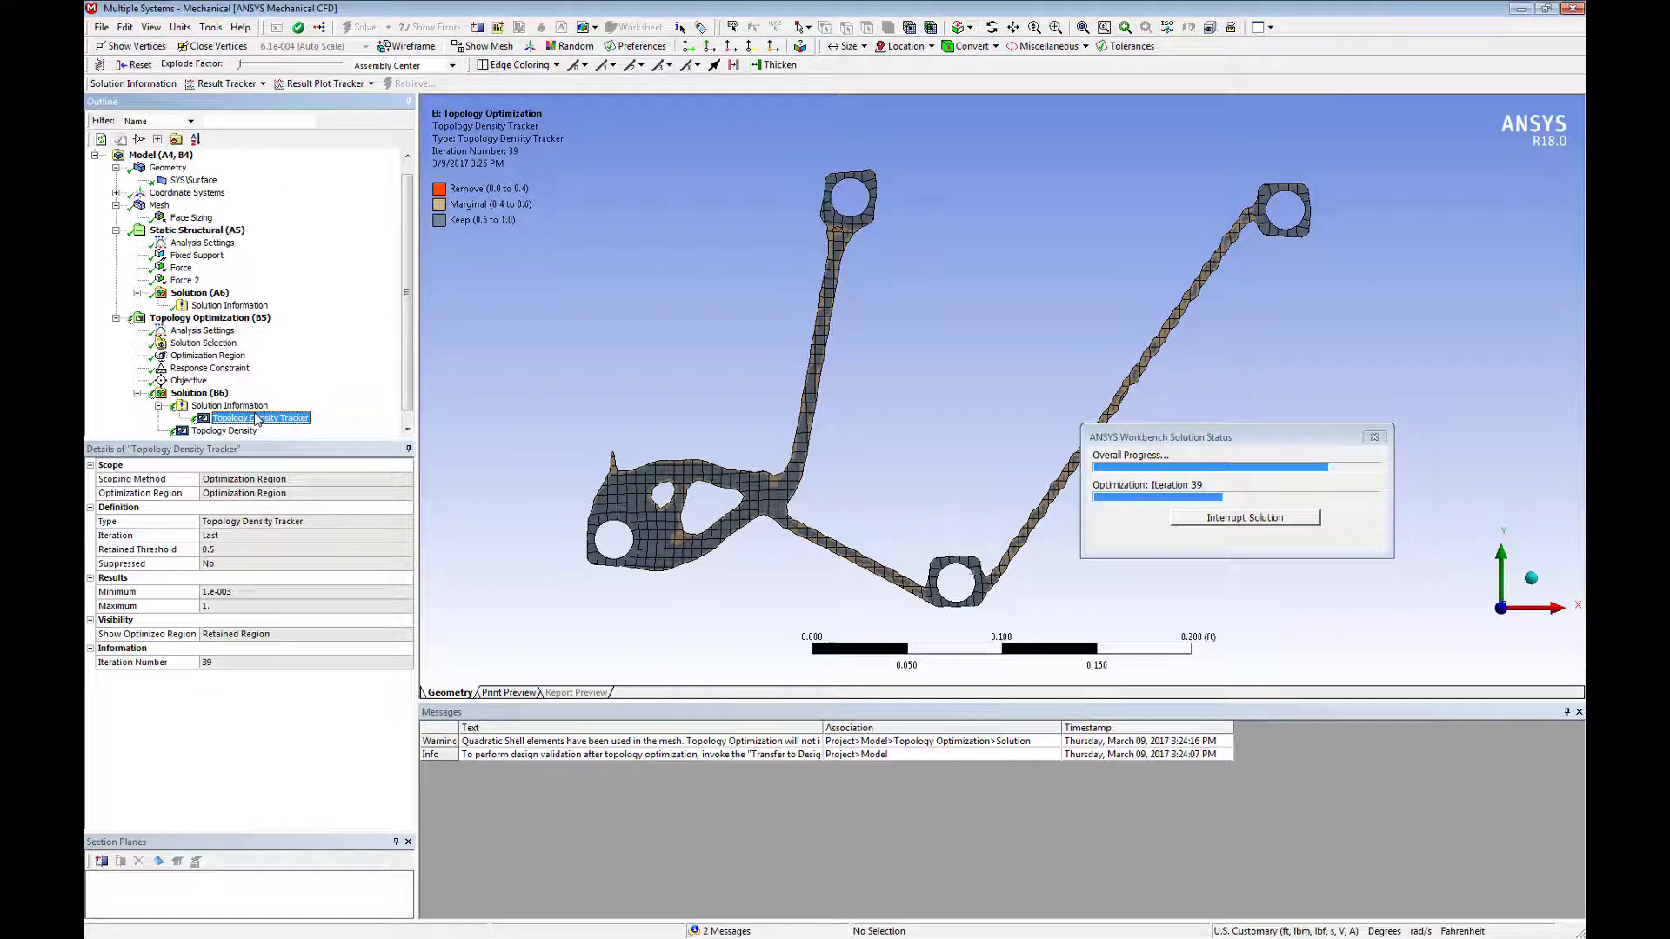
{"action": "left_click", "coordinate": [230, 405]}
{"action": "left_click", "coordinate": [290, 421]}
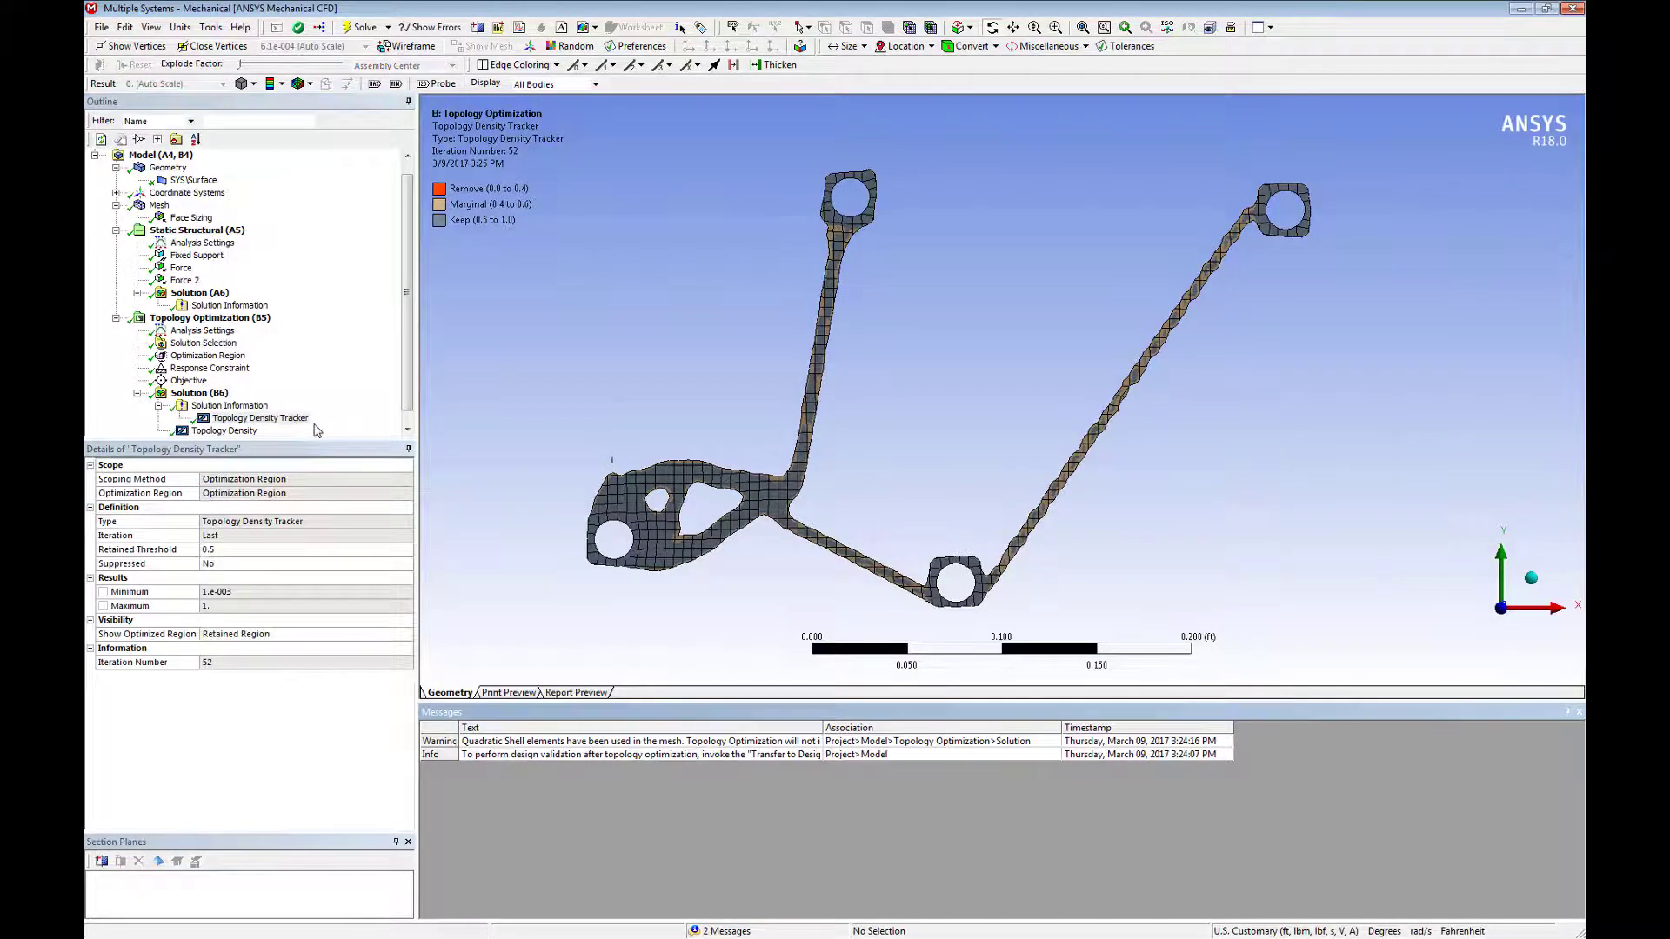
{"action": "left_click", "coordinate": [251, 432]}
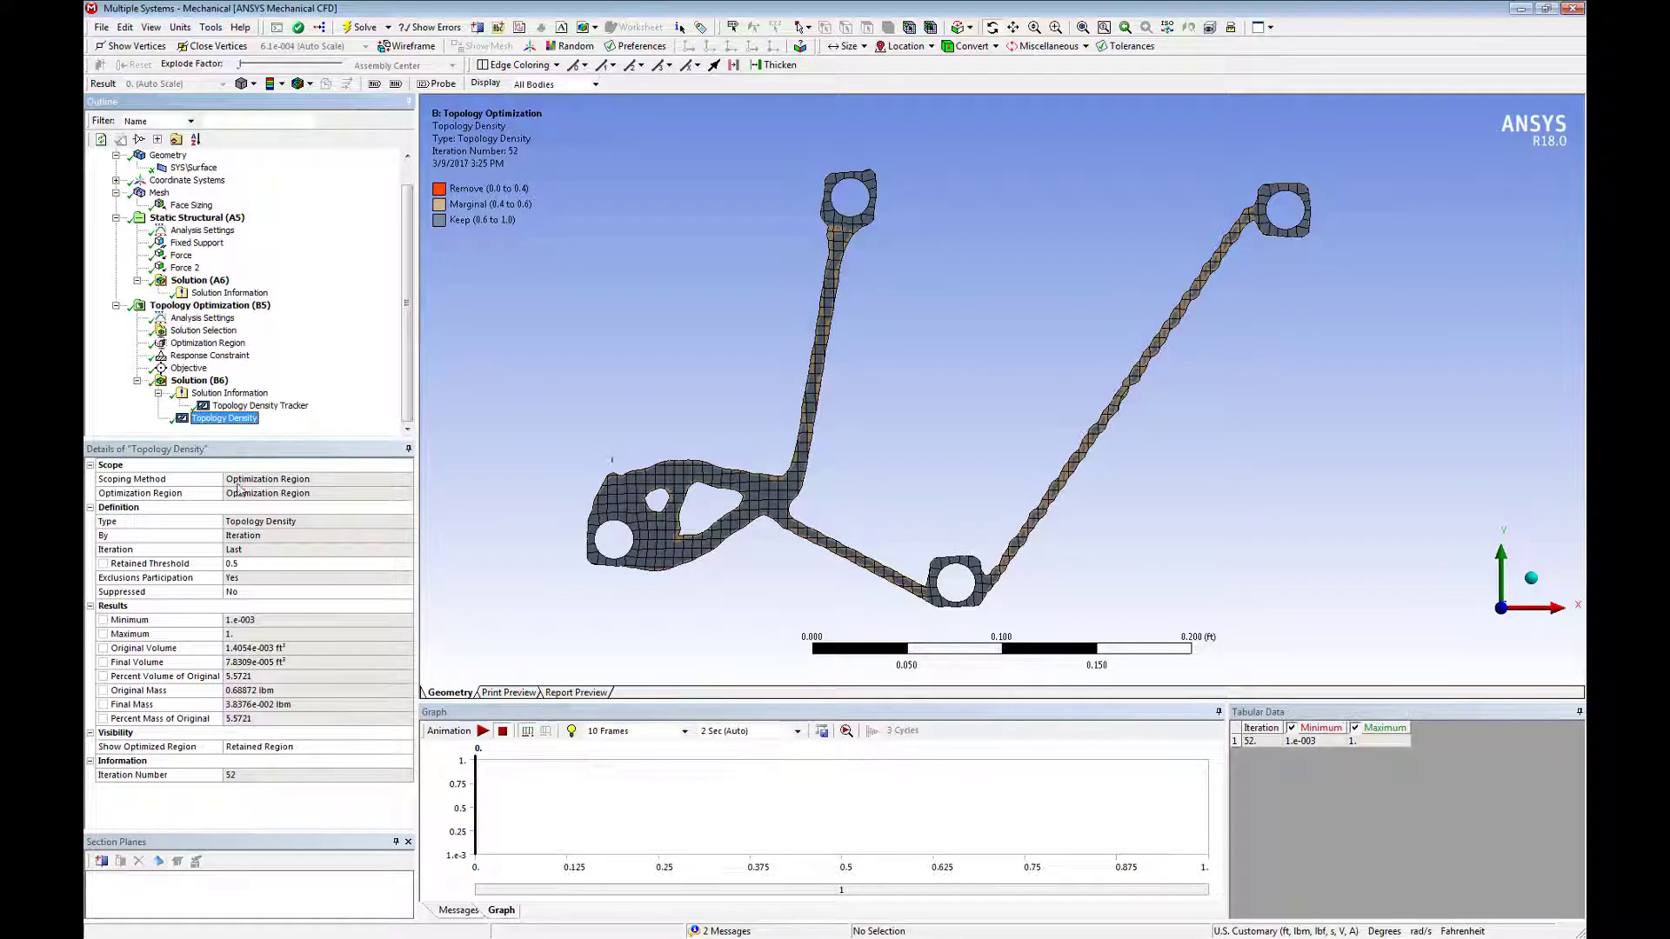
- Drag the Topology Density's Retained Threshold down to 0.16, giving 10.1% of original volume
{"action": "left_click", "coordinate": [283, 564]}
{"action": "left_click_drag", "start_coordinate": [340, 569], "coordinate": [286, 566]}
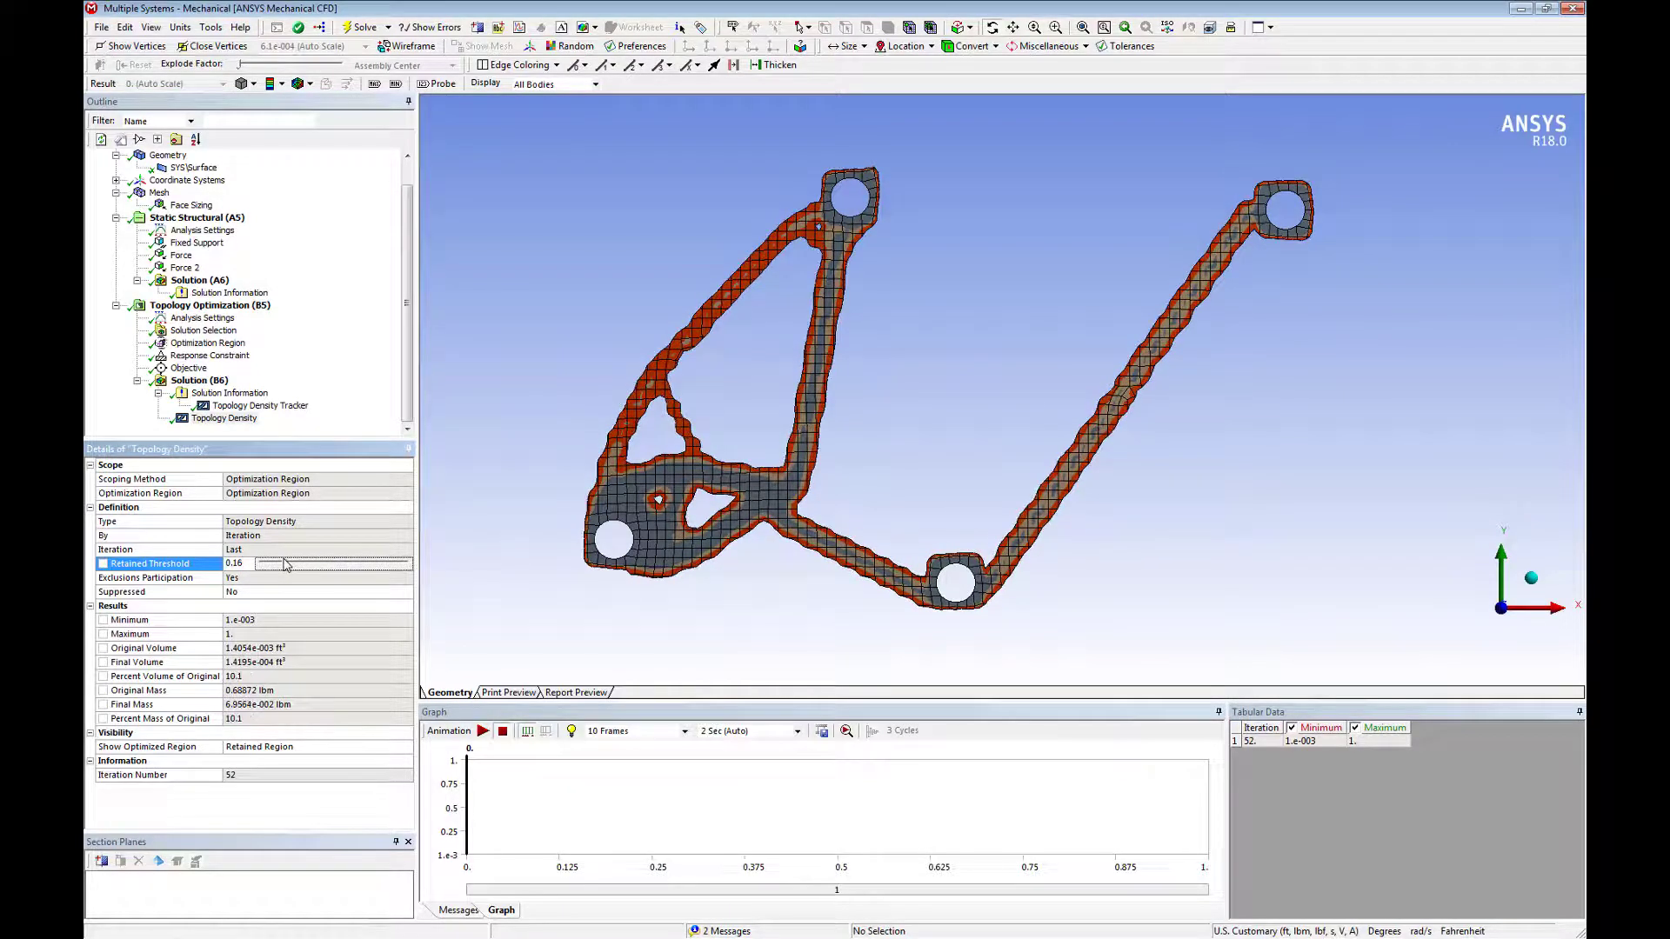